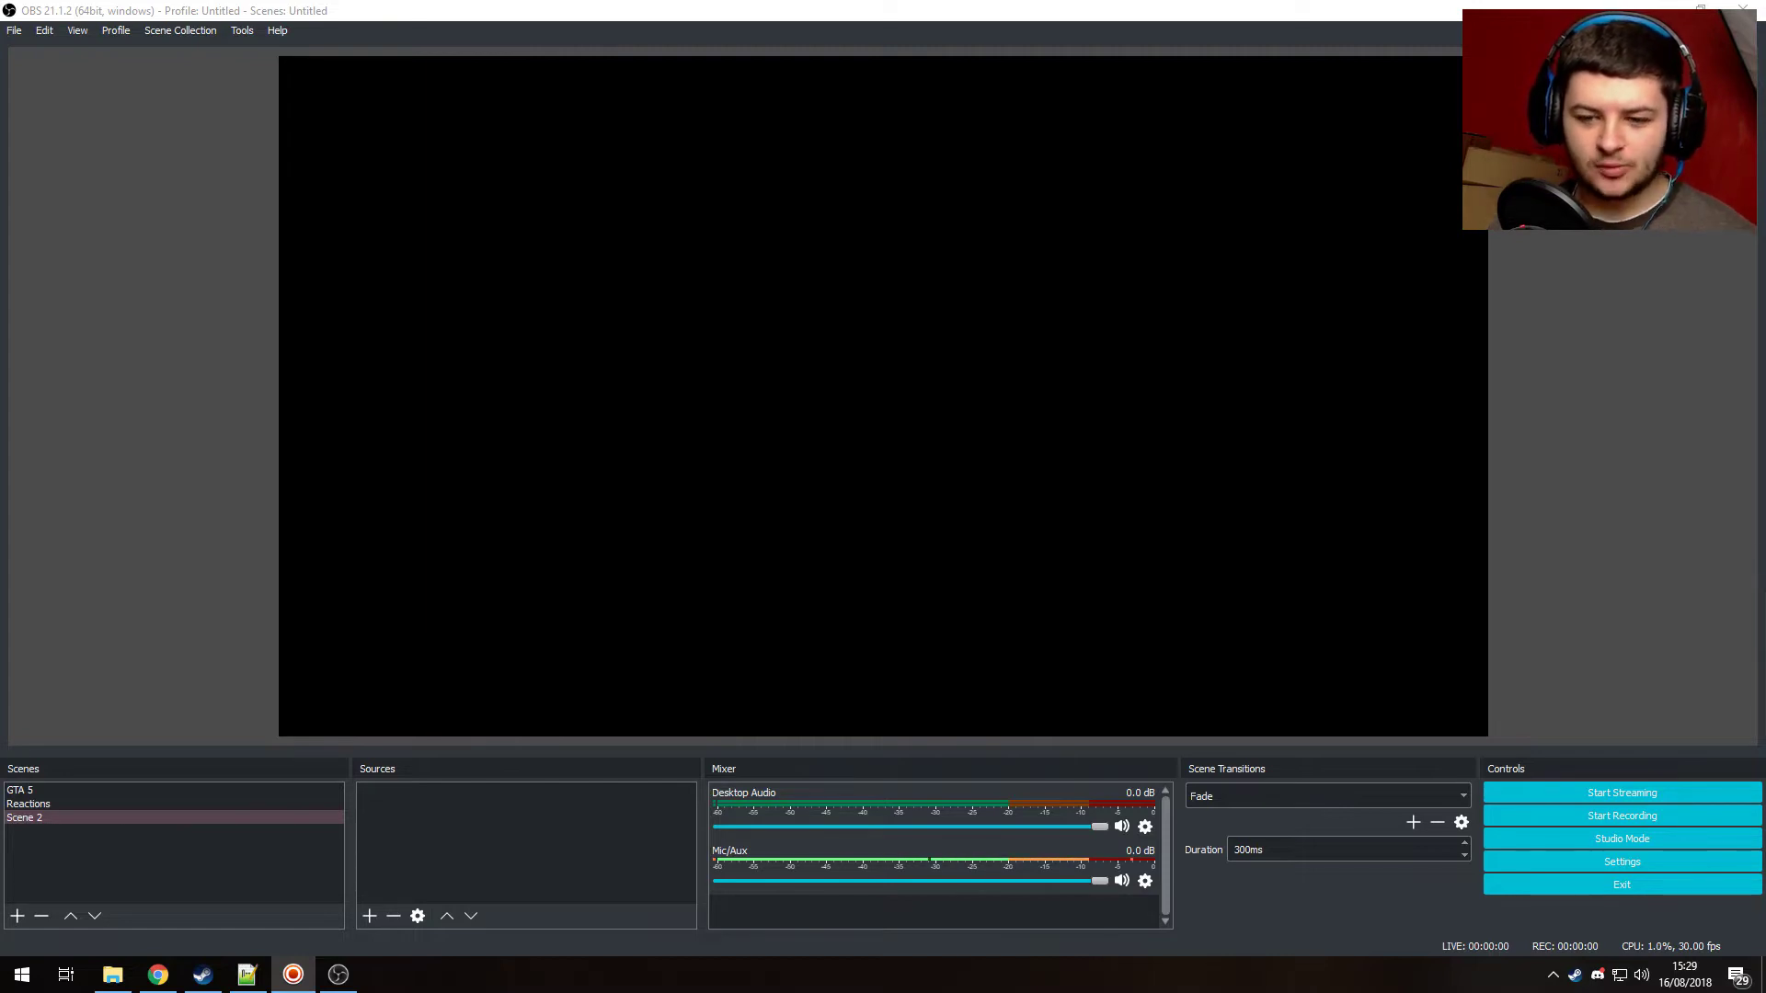
Open the recording output settings and choose Advanced as the output mode.
left_click(1588, 863)
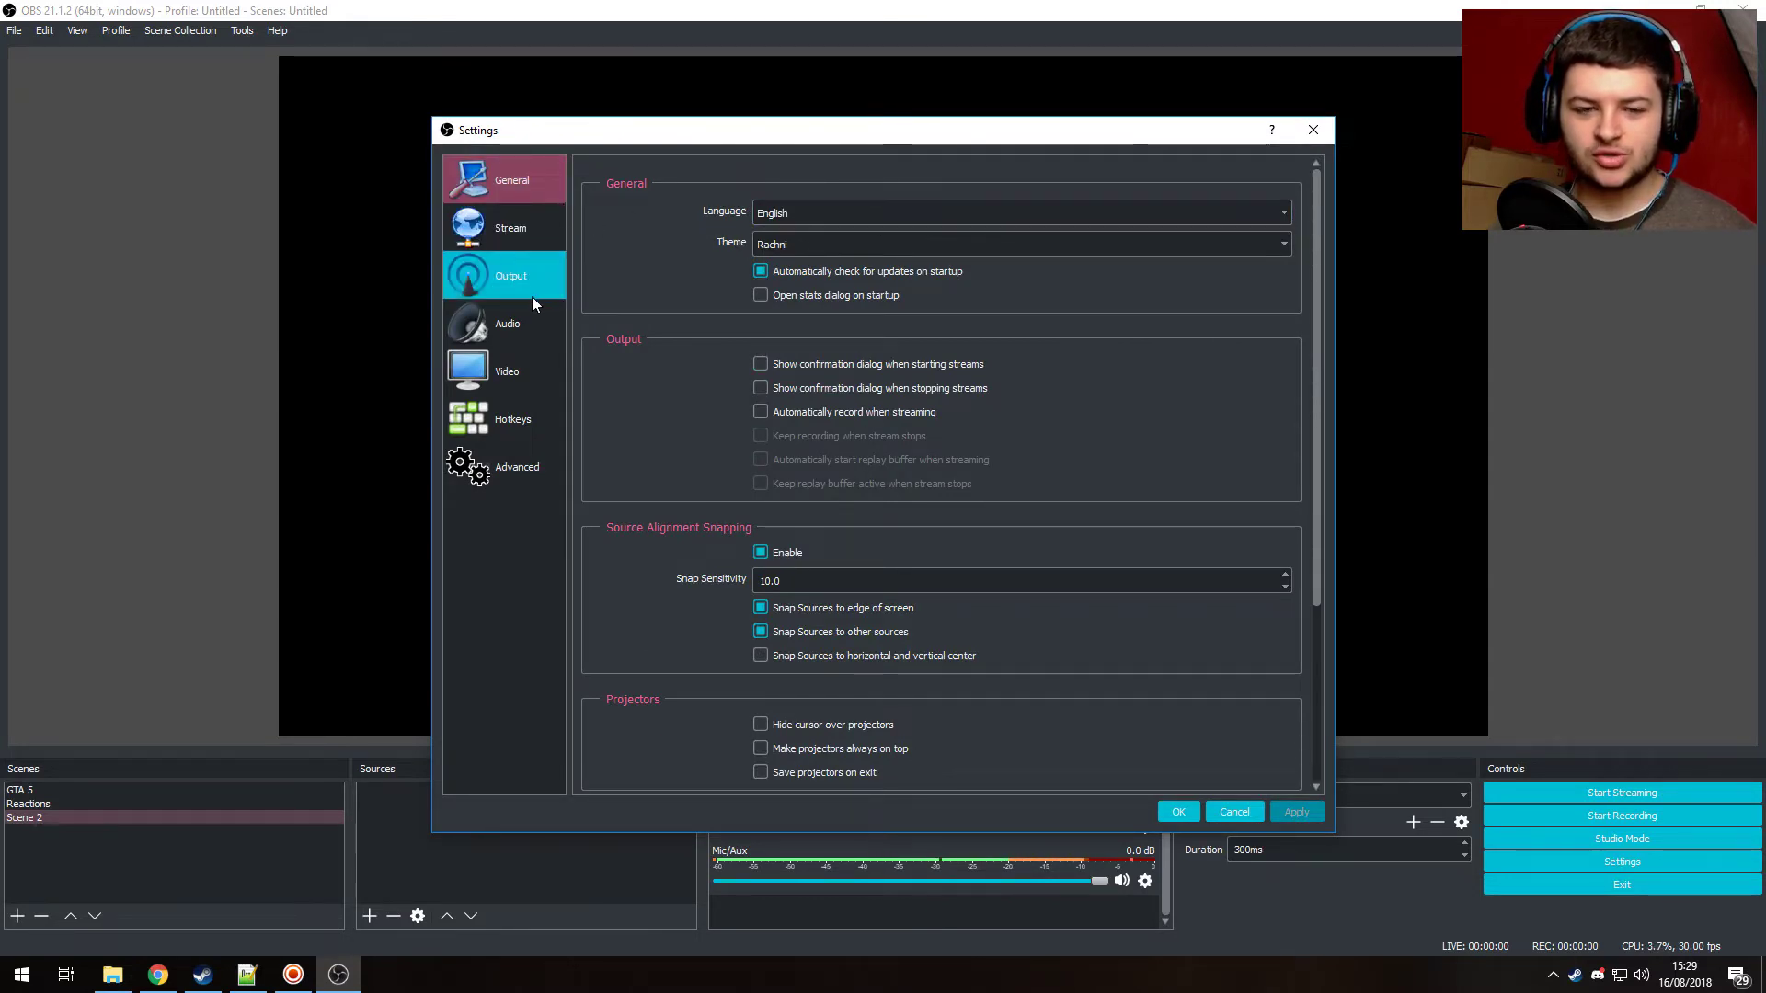
left_click(499, 223)
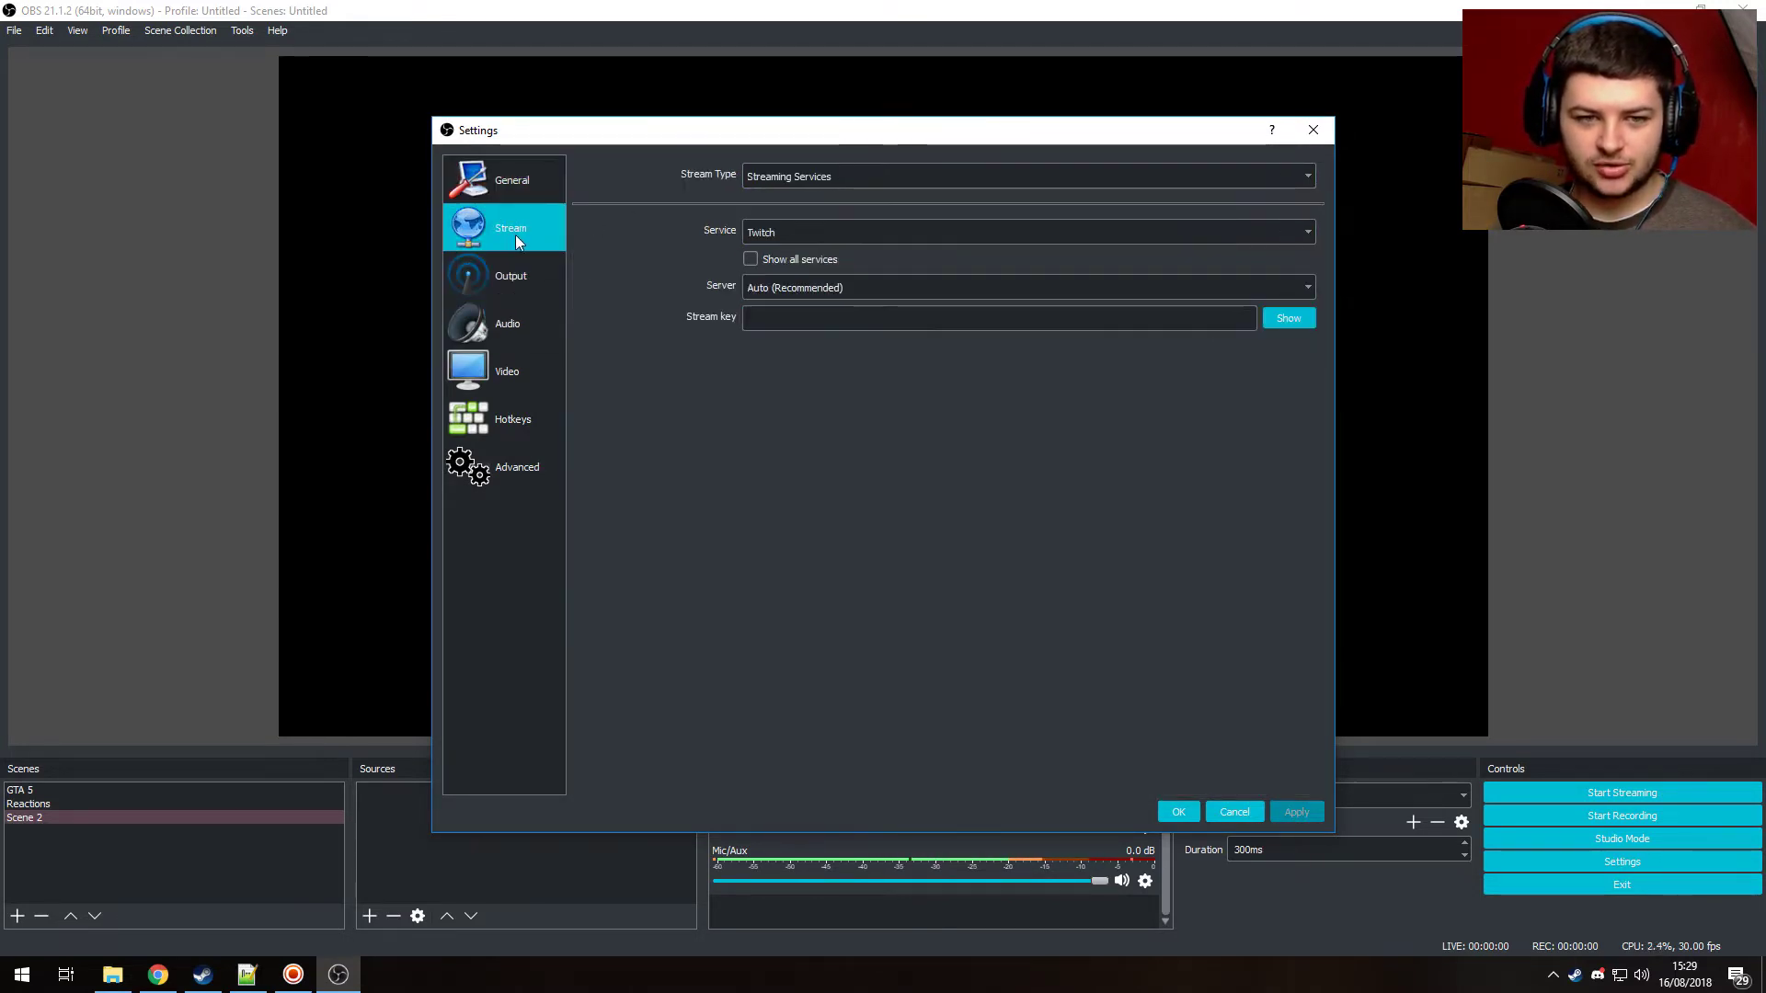
left_click(501, 286)
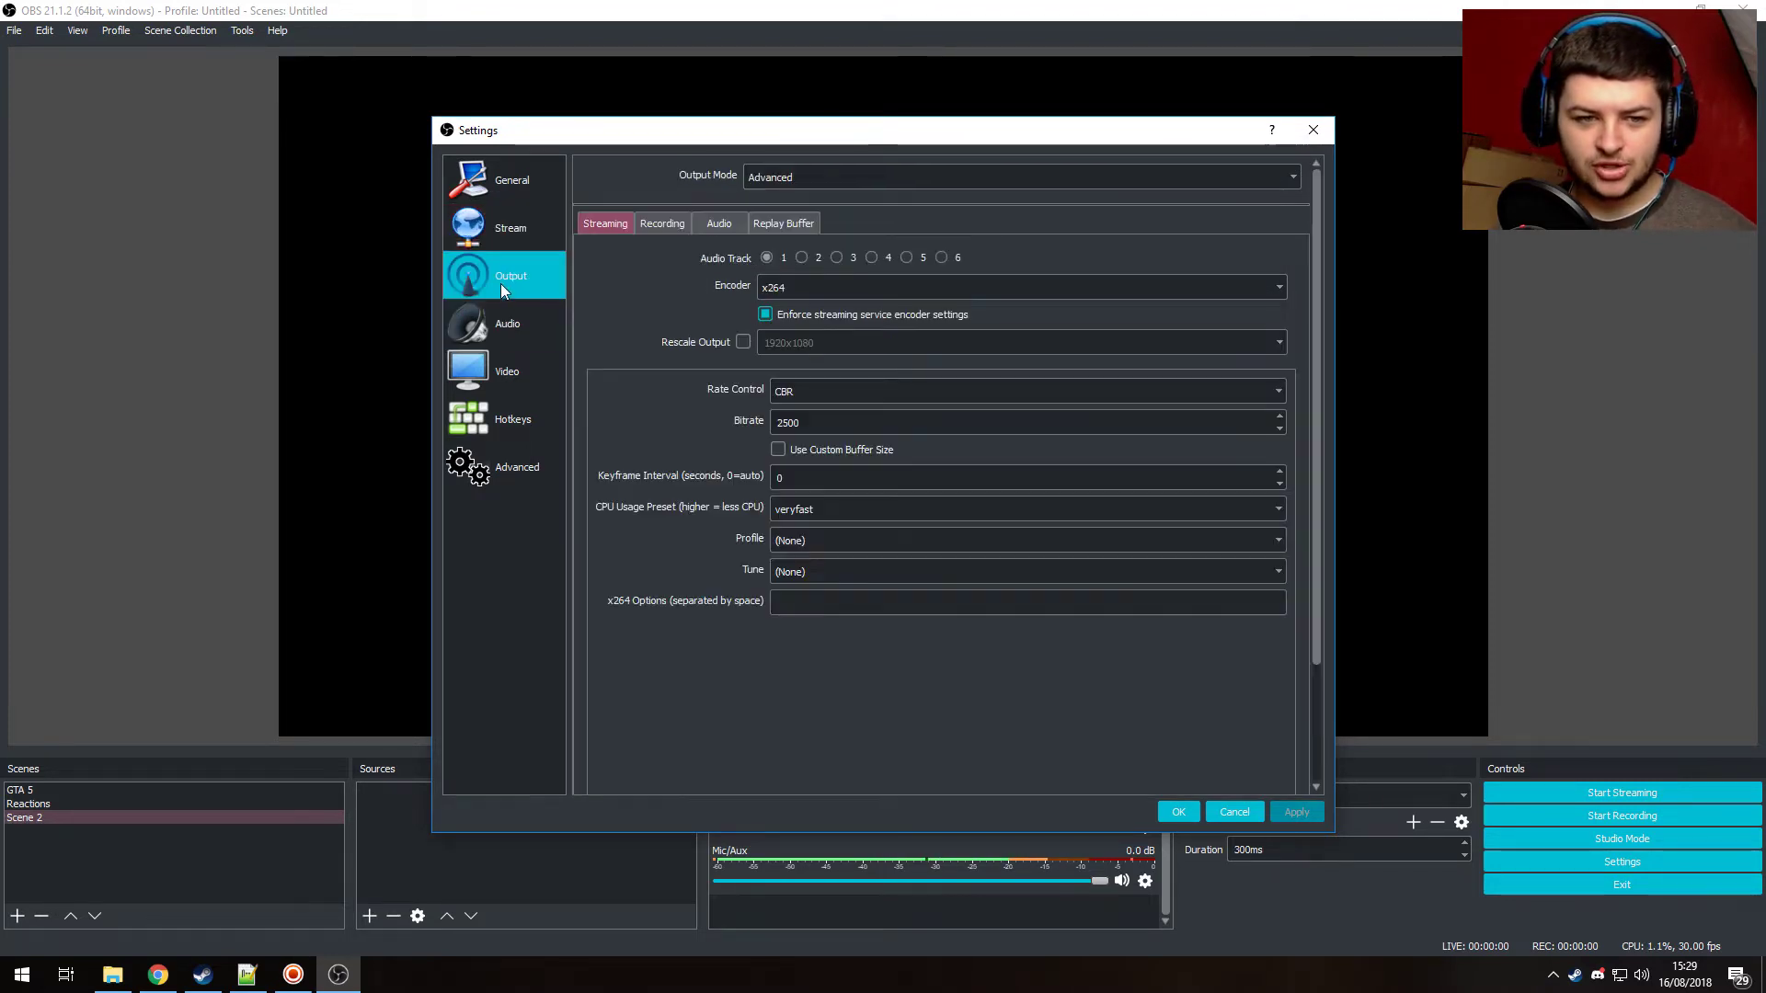
left_click(655, 224)
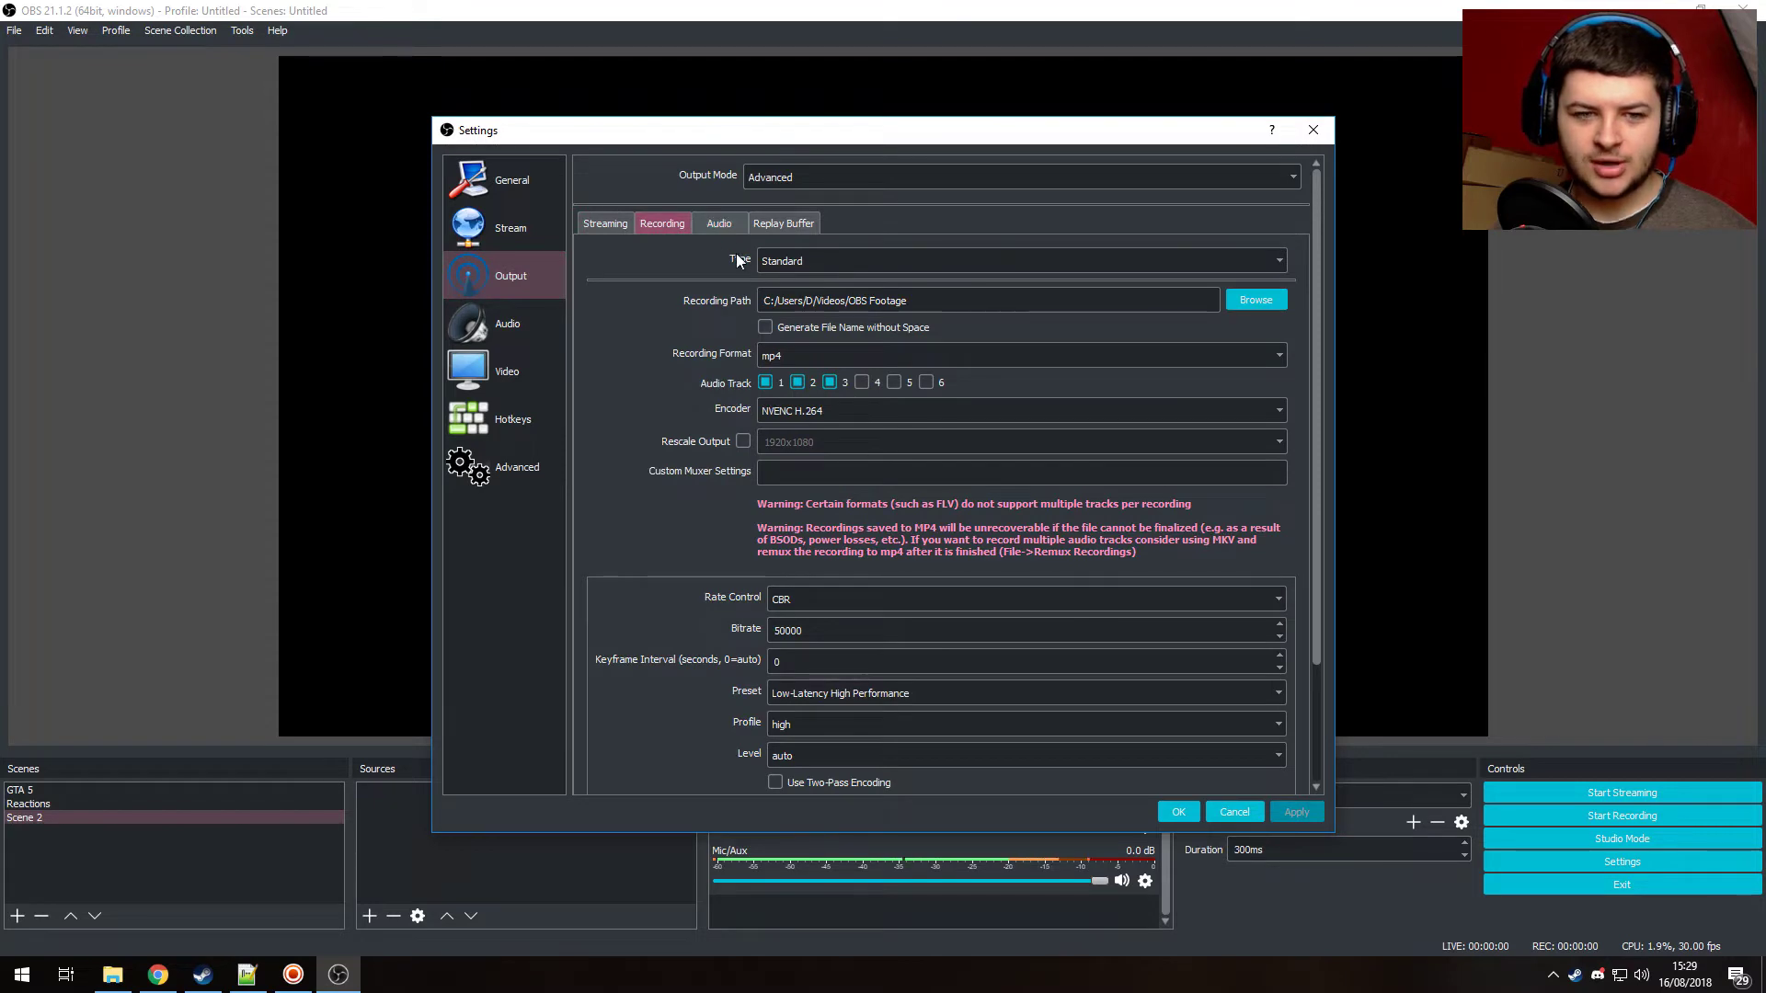
left_click(819, 179)
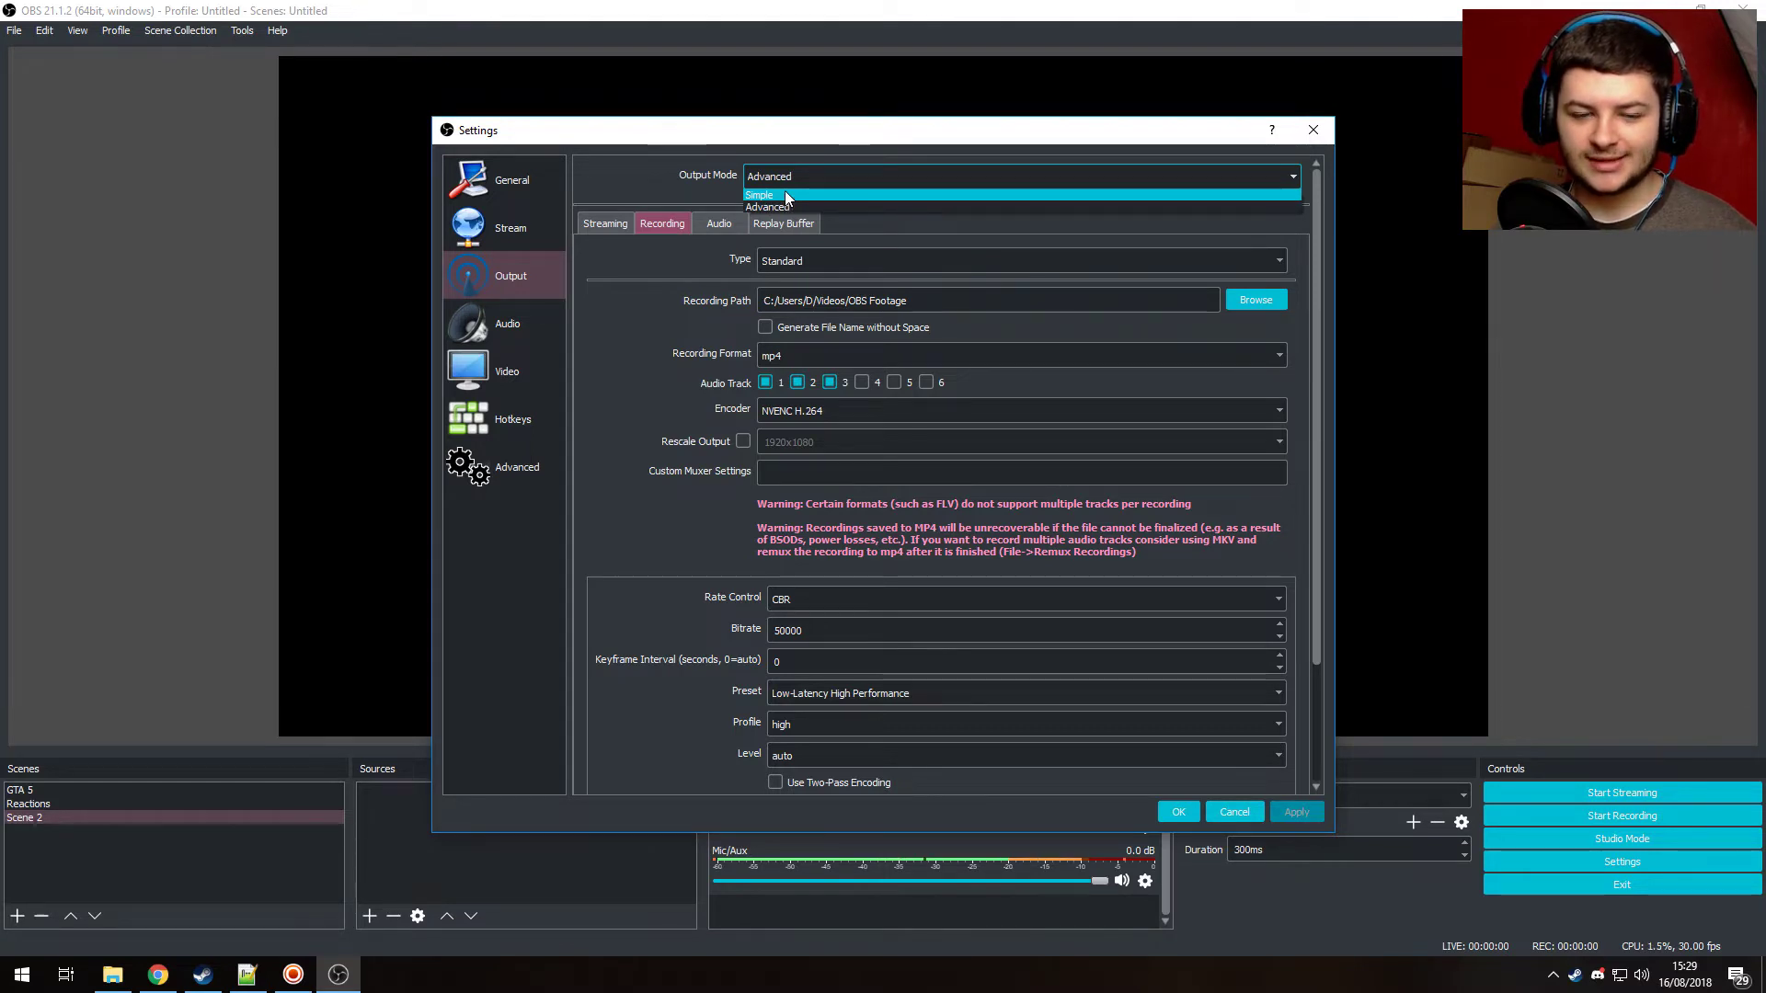
left_click(830, 209)
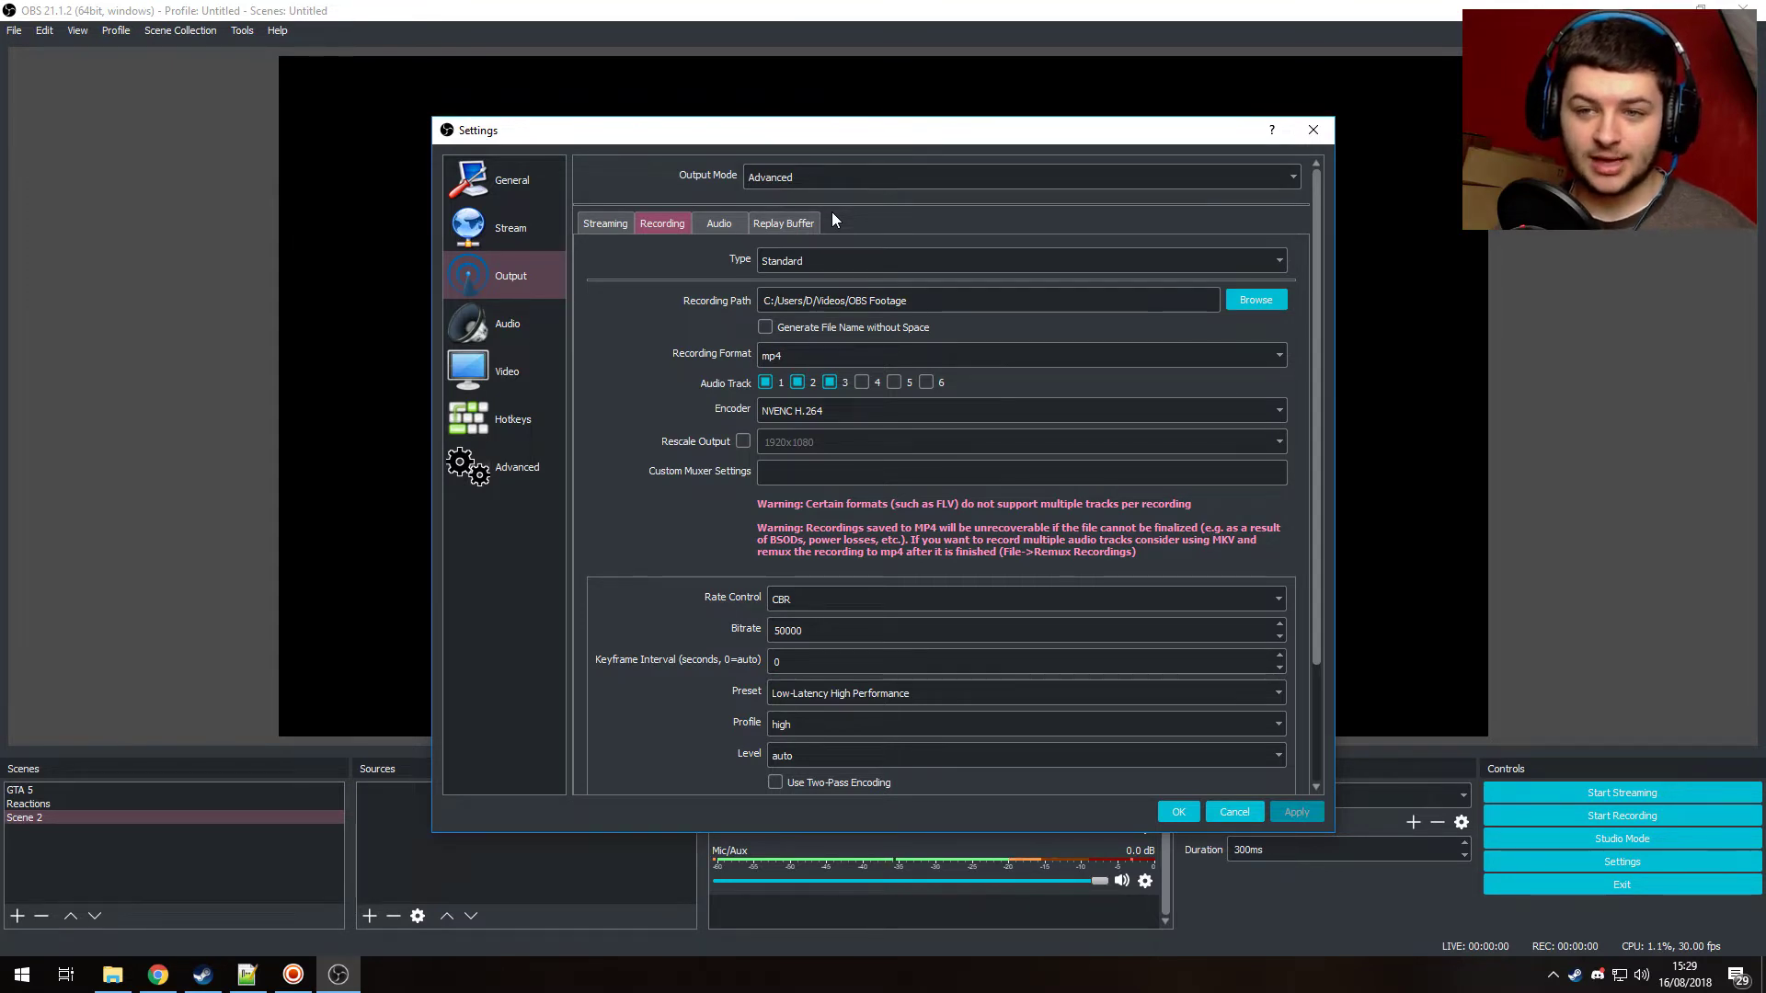
Examine the recording path, both its parent folder and the destination folder for footage.
triple_click(955, 298)
left_click(961, 294)
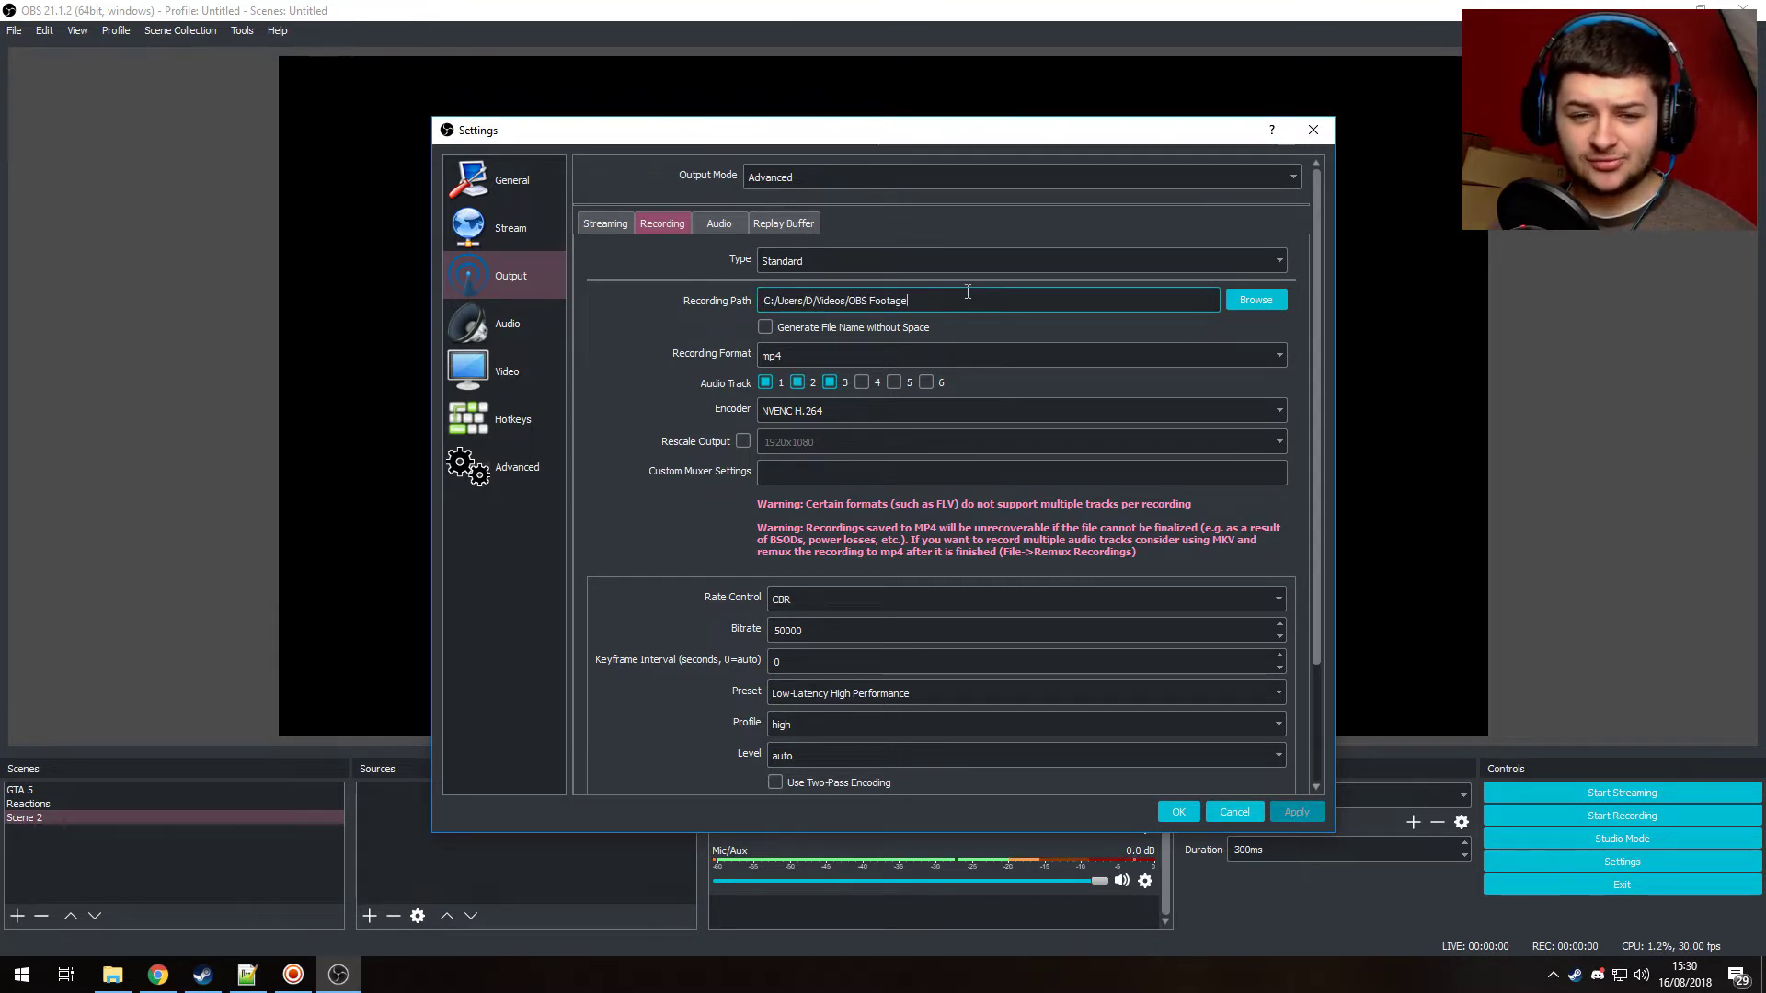
left_click_drag(897, 301, 937, 301)
left_click(933, 300)
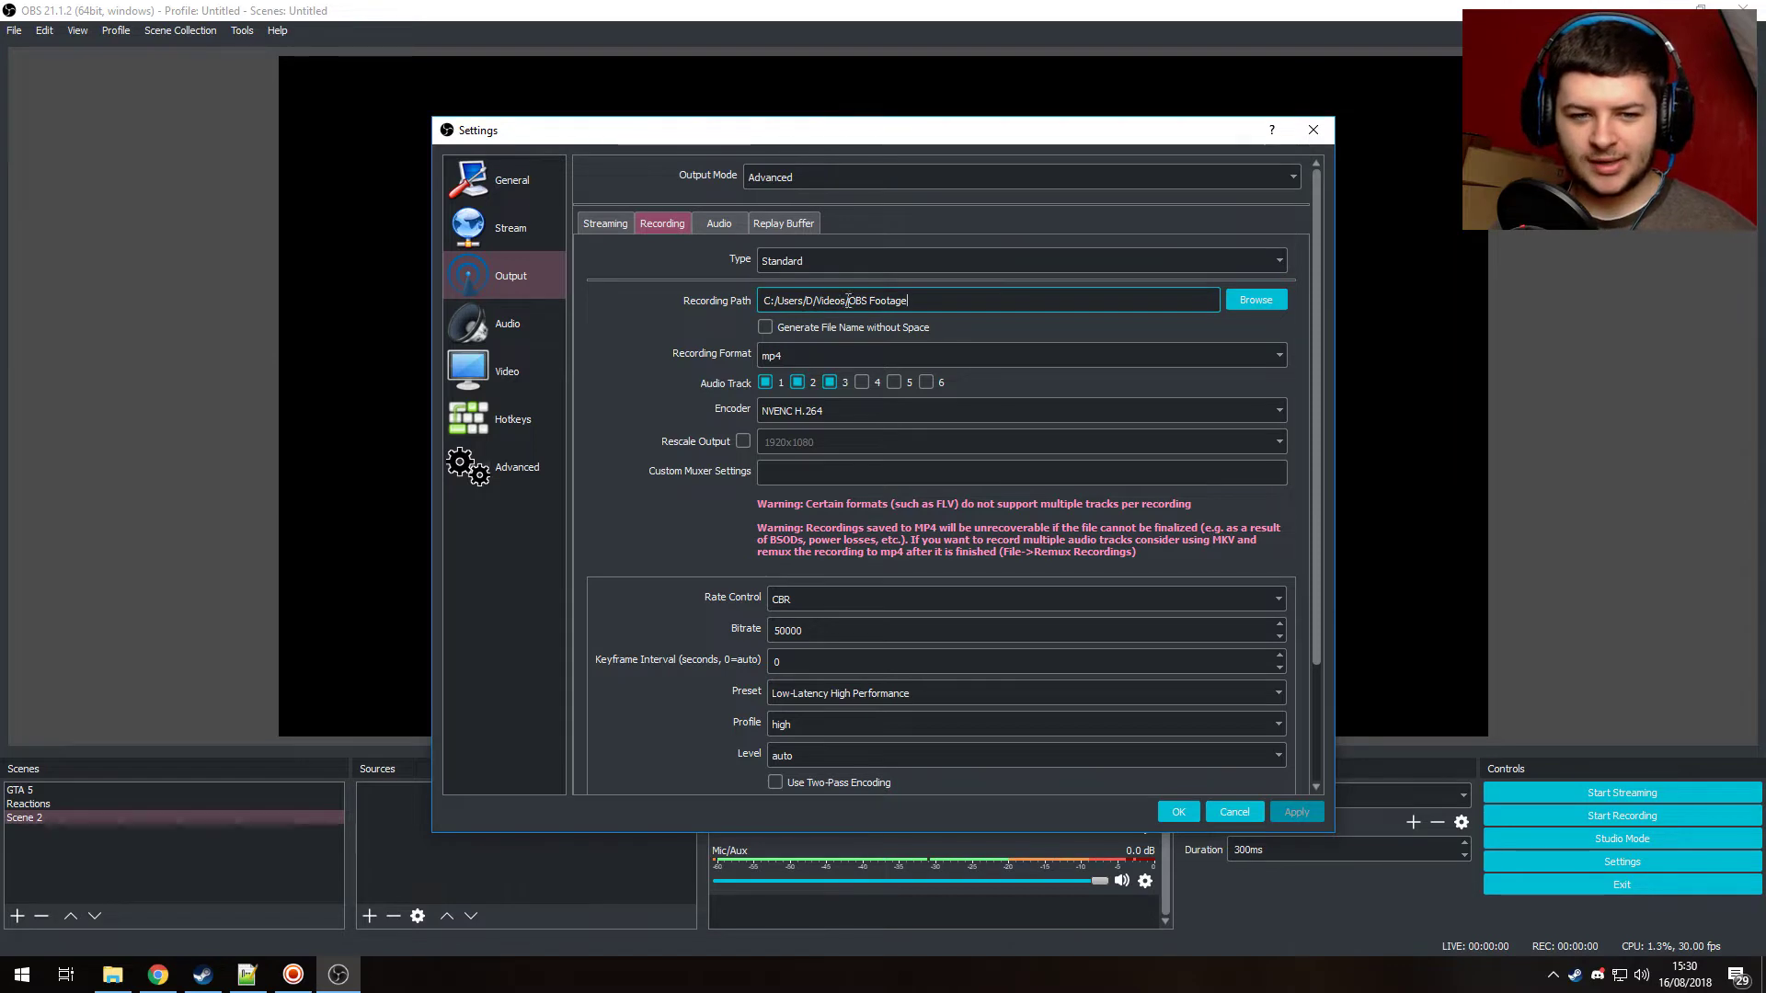
left_click_drag(842, 301, 677, 291)
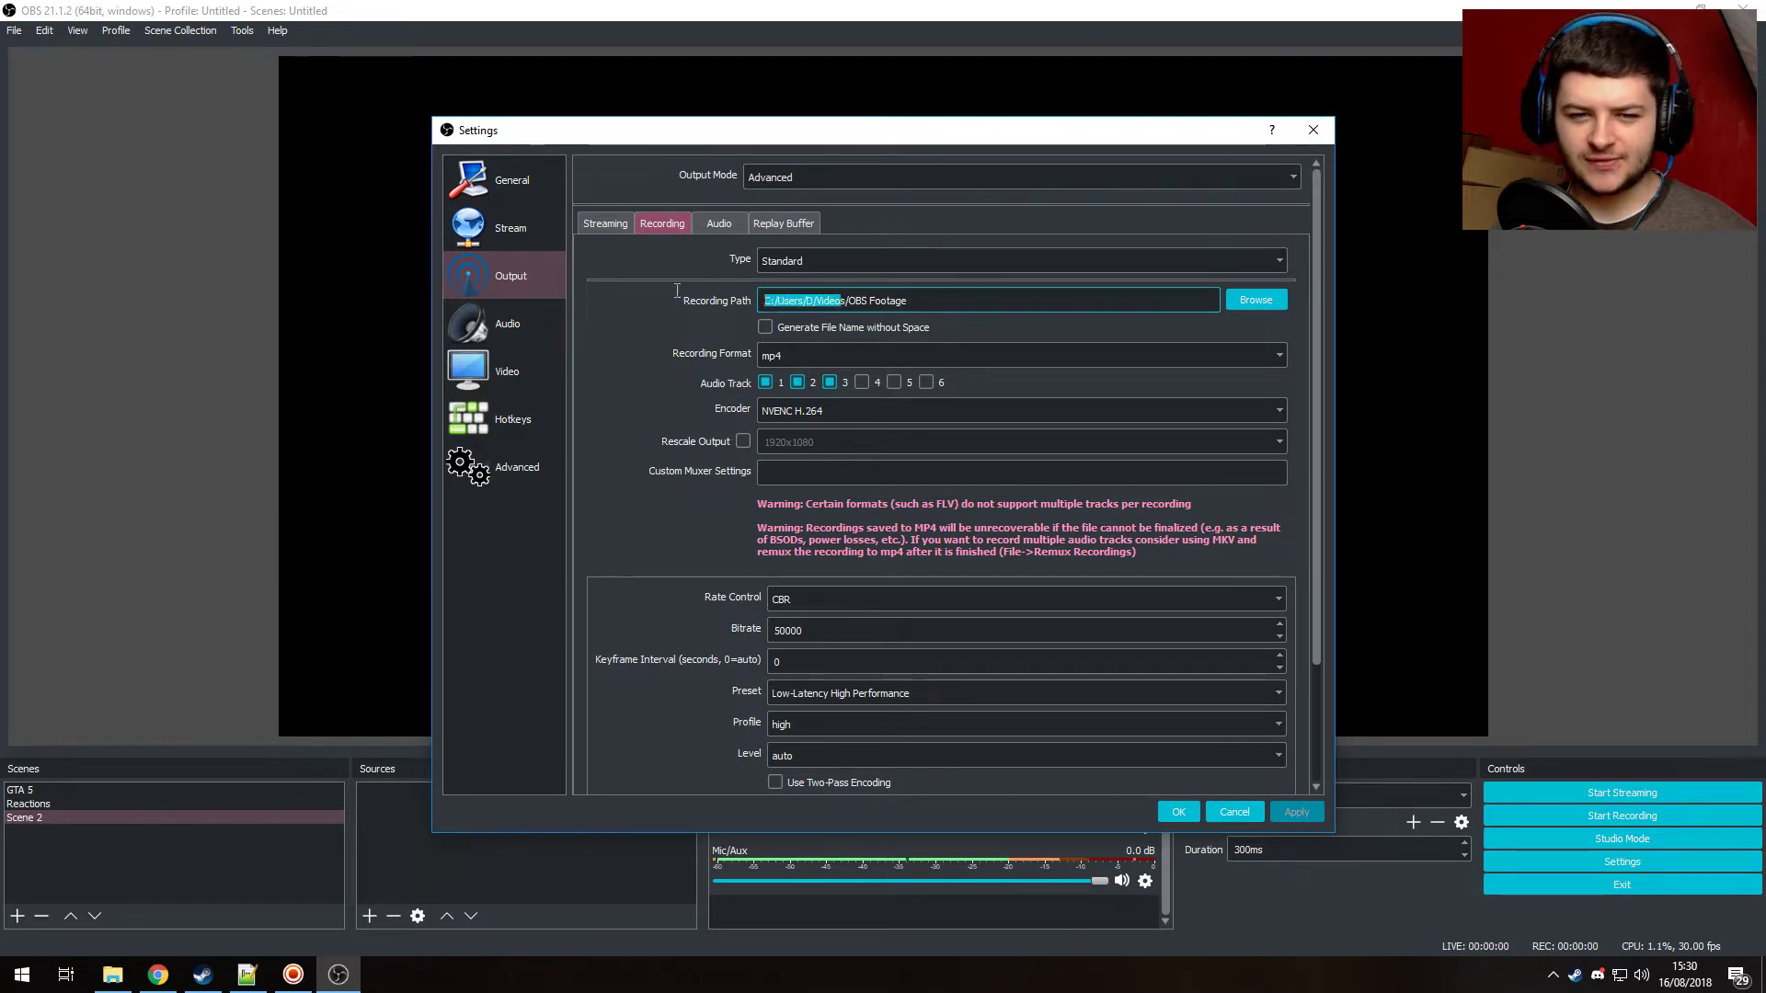
left_click(853, 301)
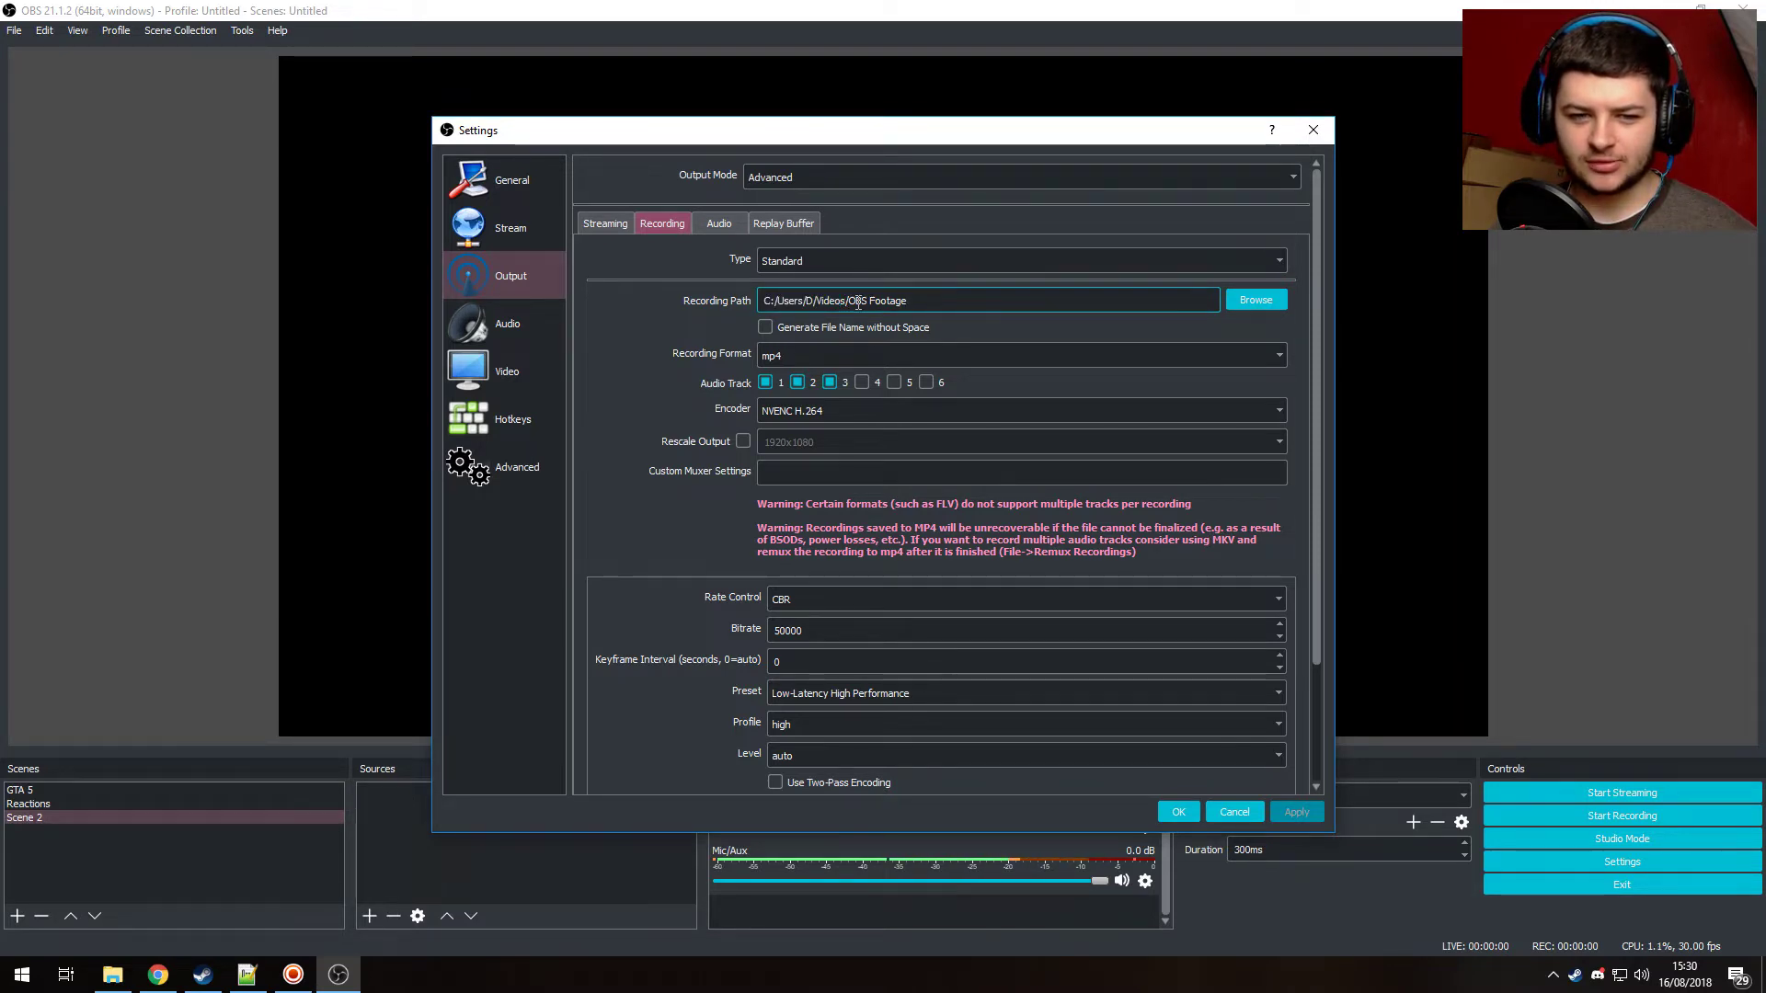
Set the recording format to mp4 and review the encoder choices, keeping NVENC H.264.
left_click(792, 355)
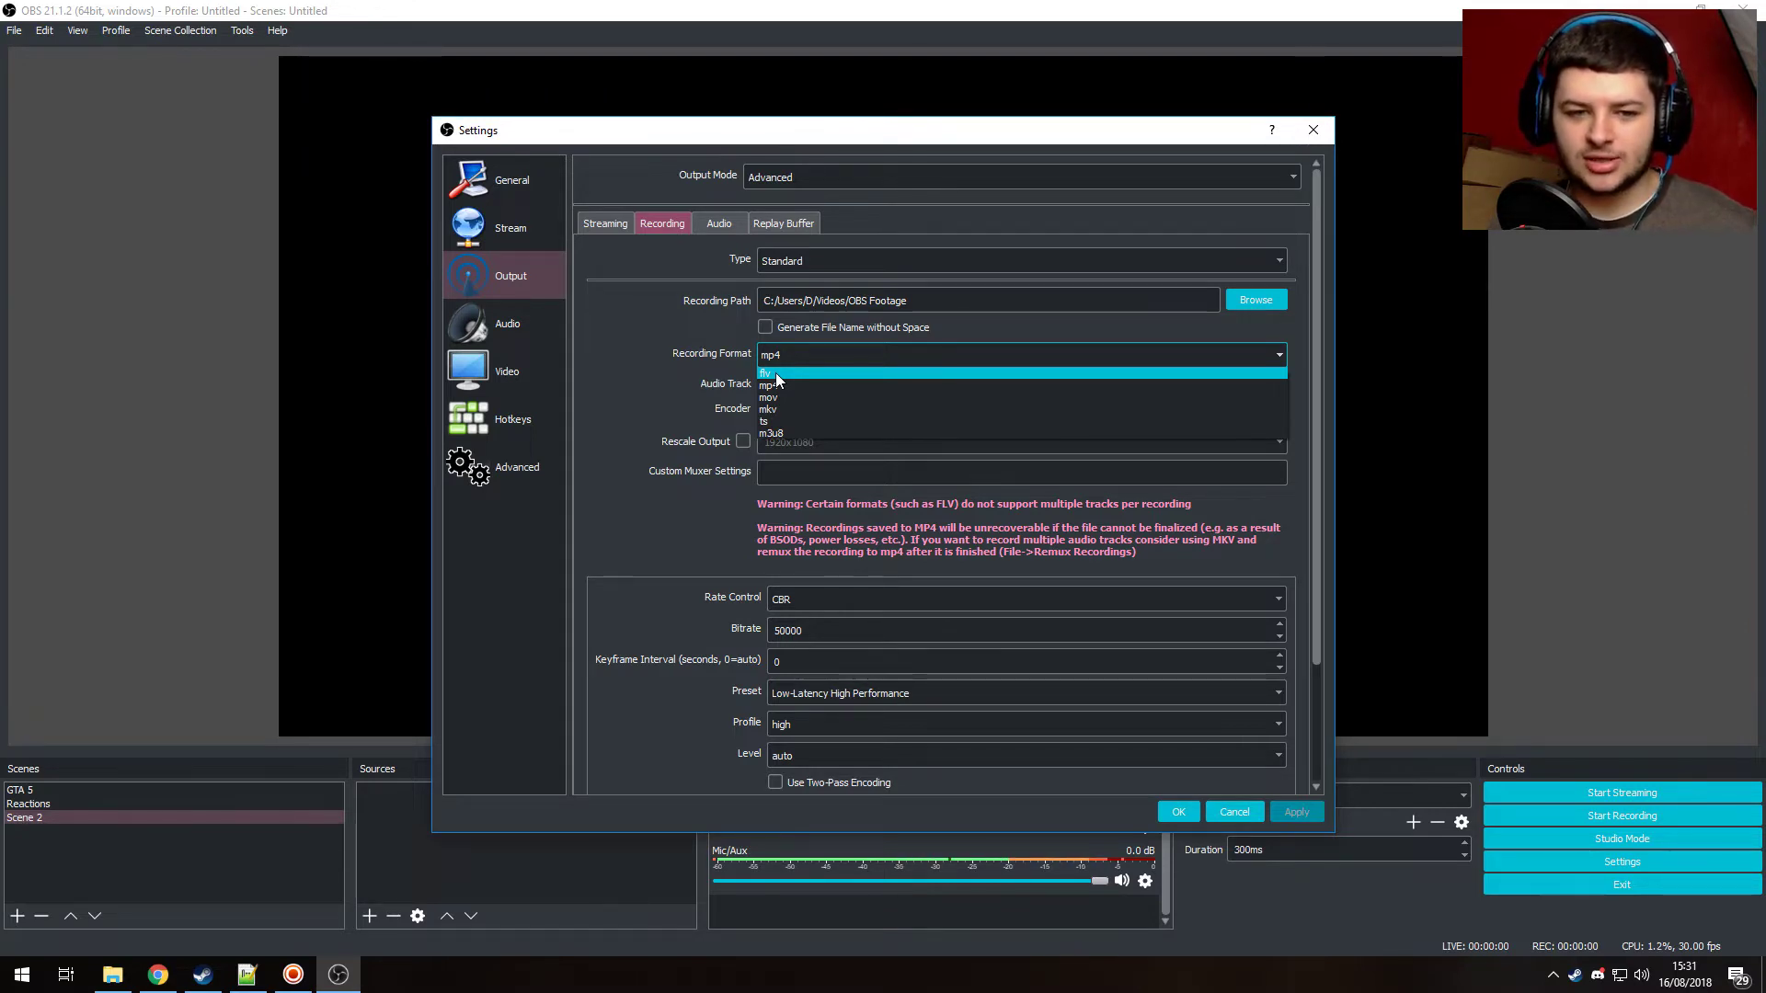
left_click(777, 386)
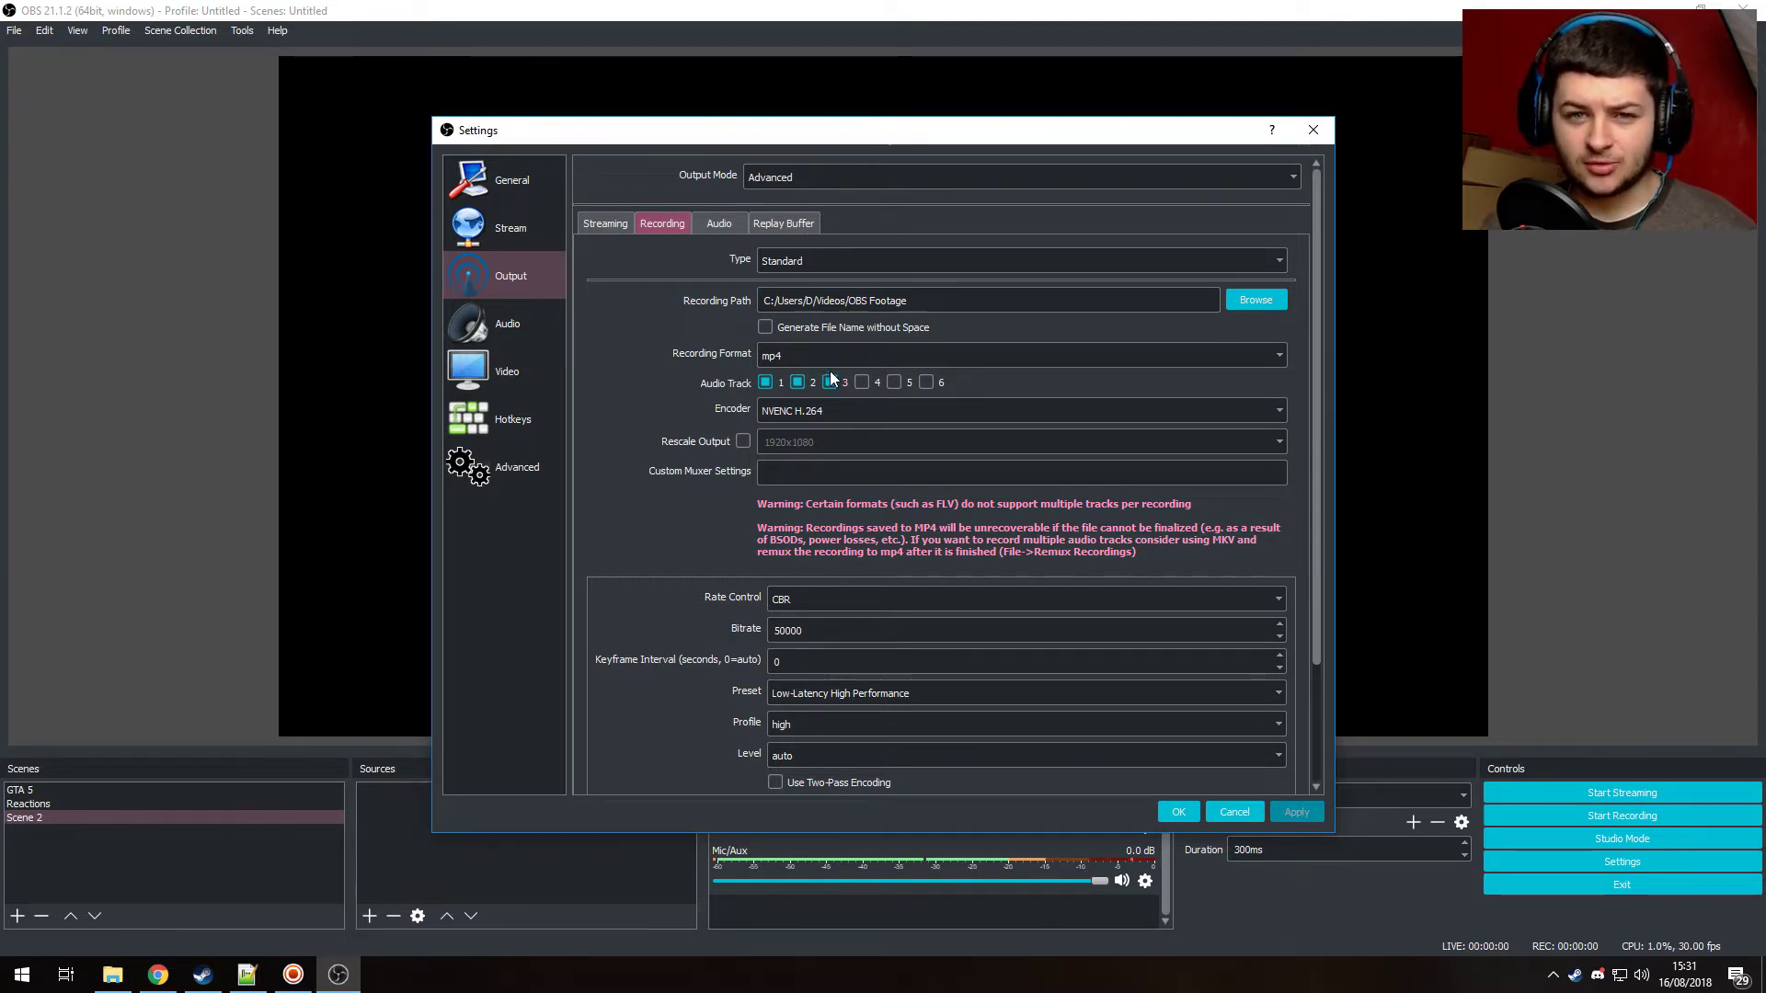
left_click(765, 411)
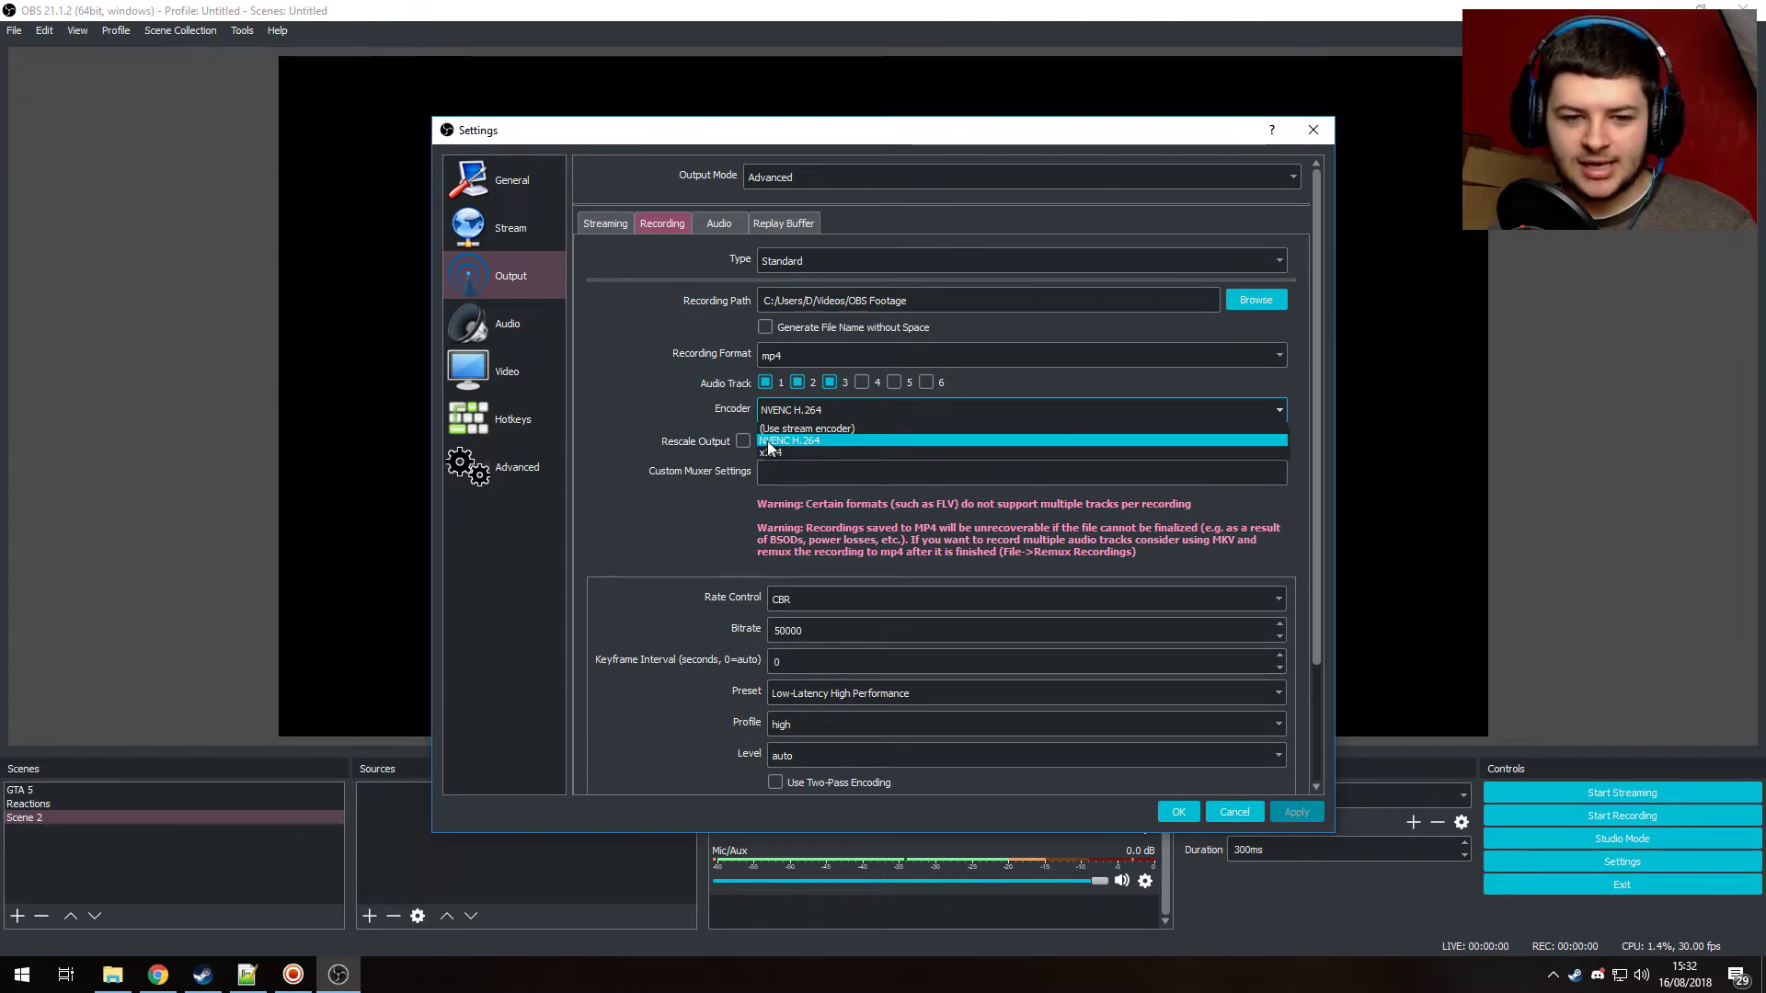
left_click(715, 423)
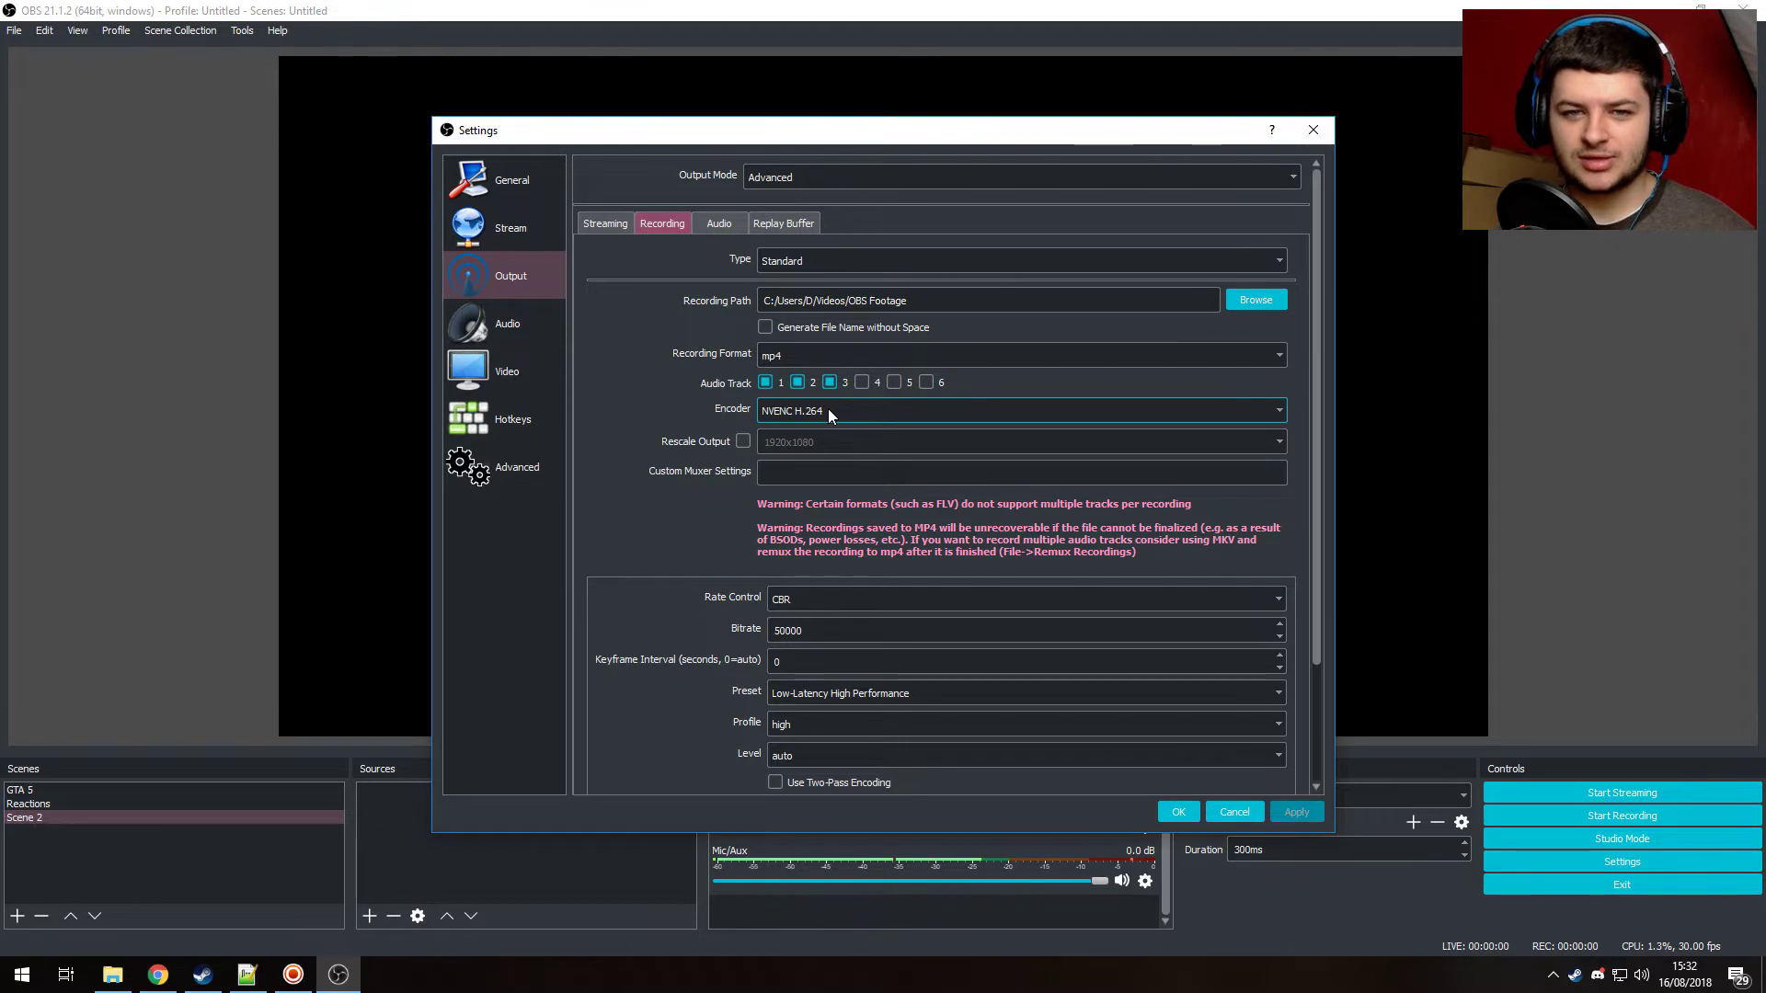
Set the recording encoder's rate control to CBR.
scroll(828, 409, "down", 1)
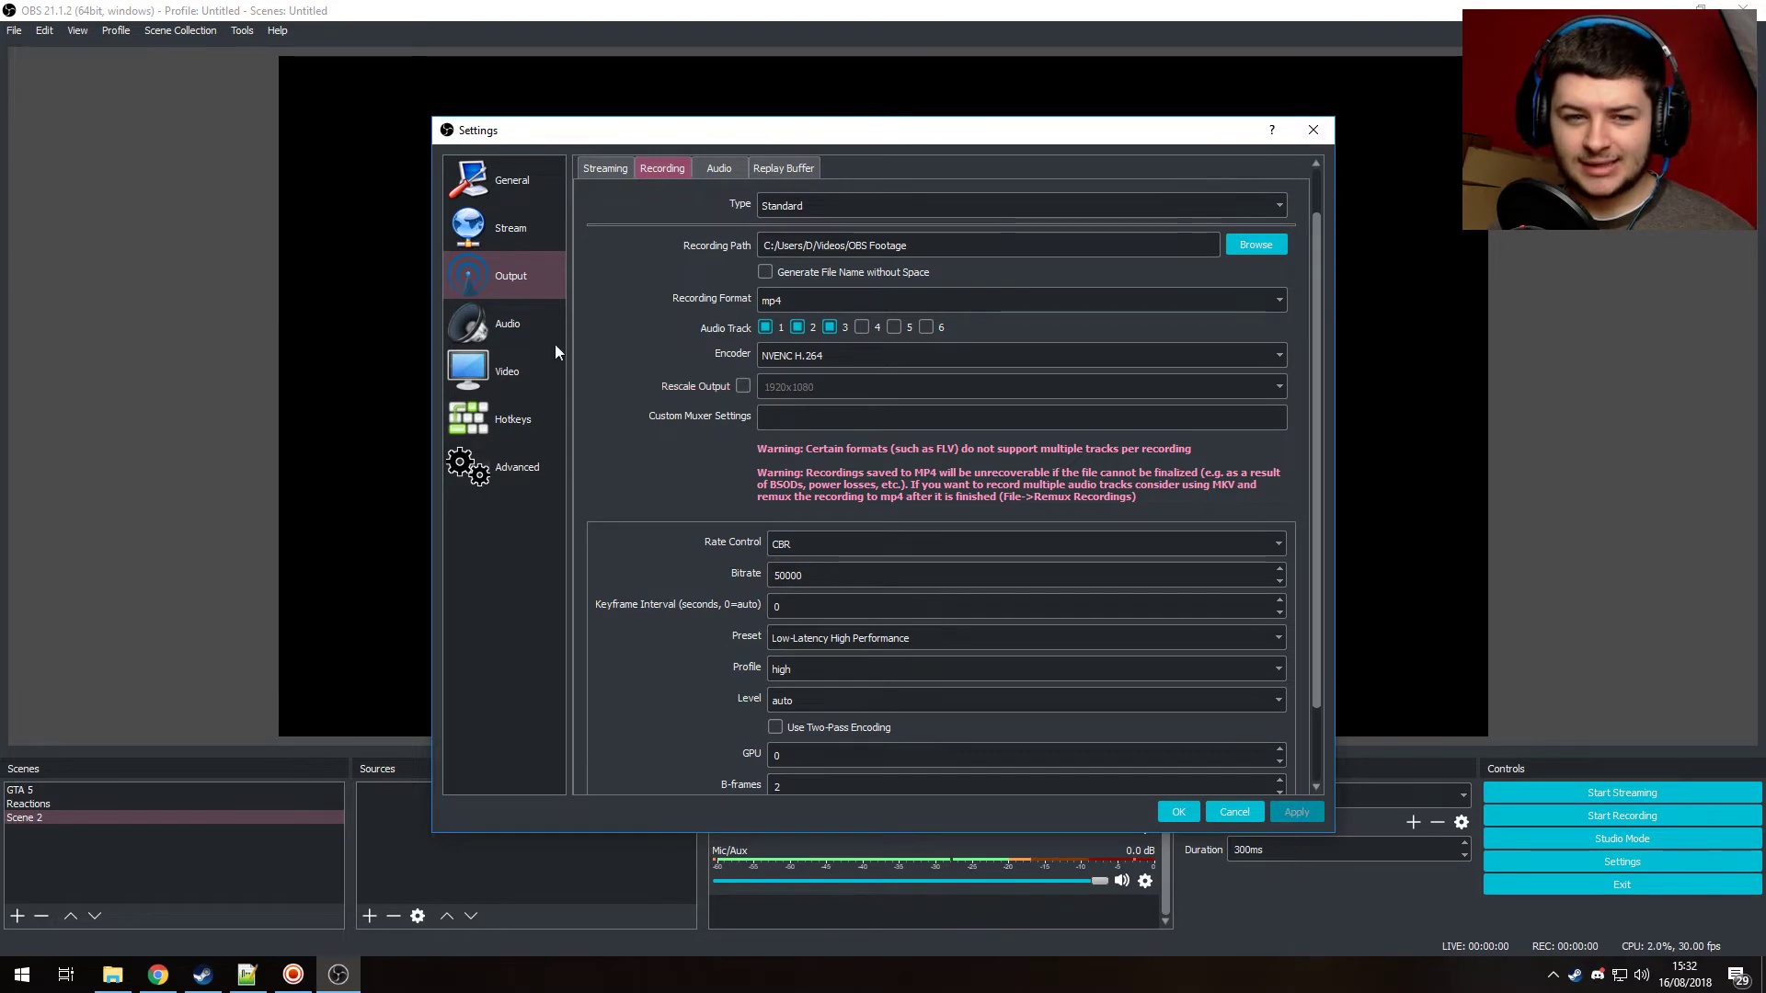
scroll(644, 373, "down", 2)
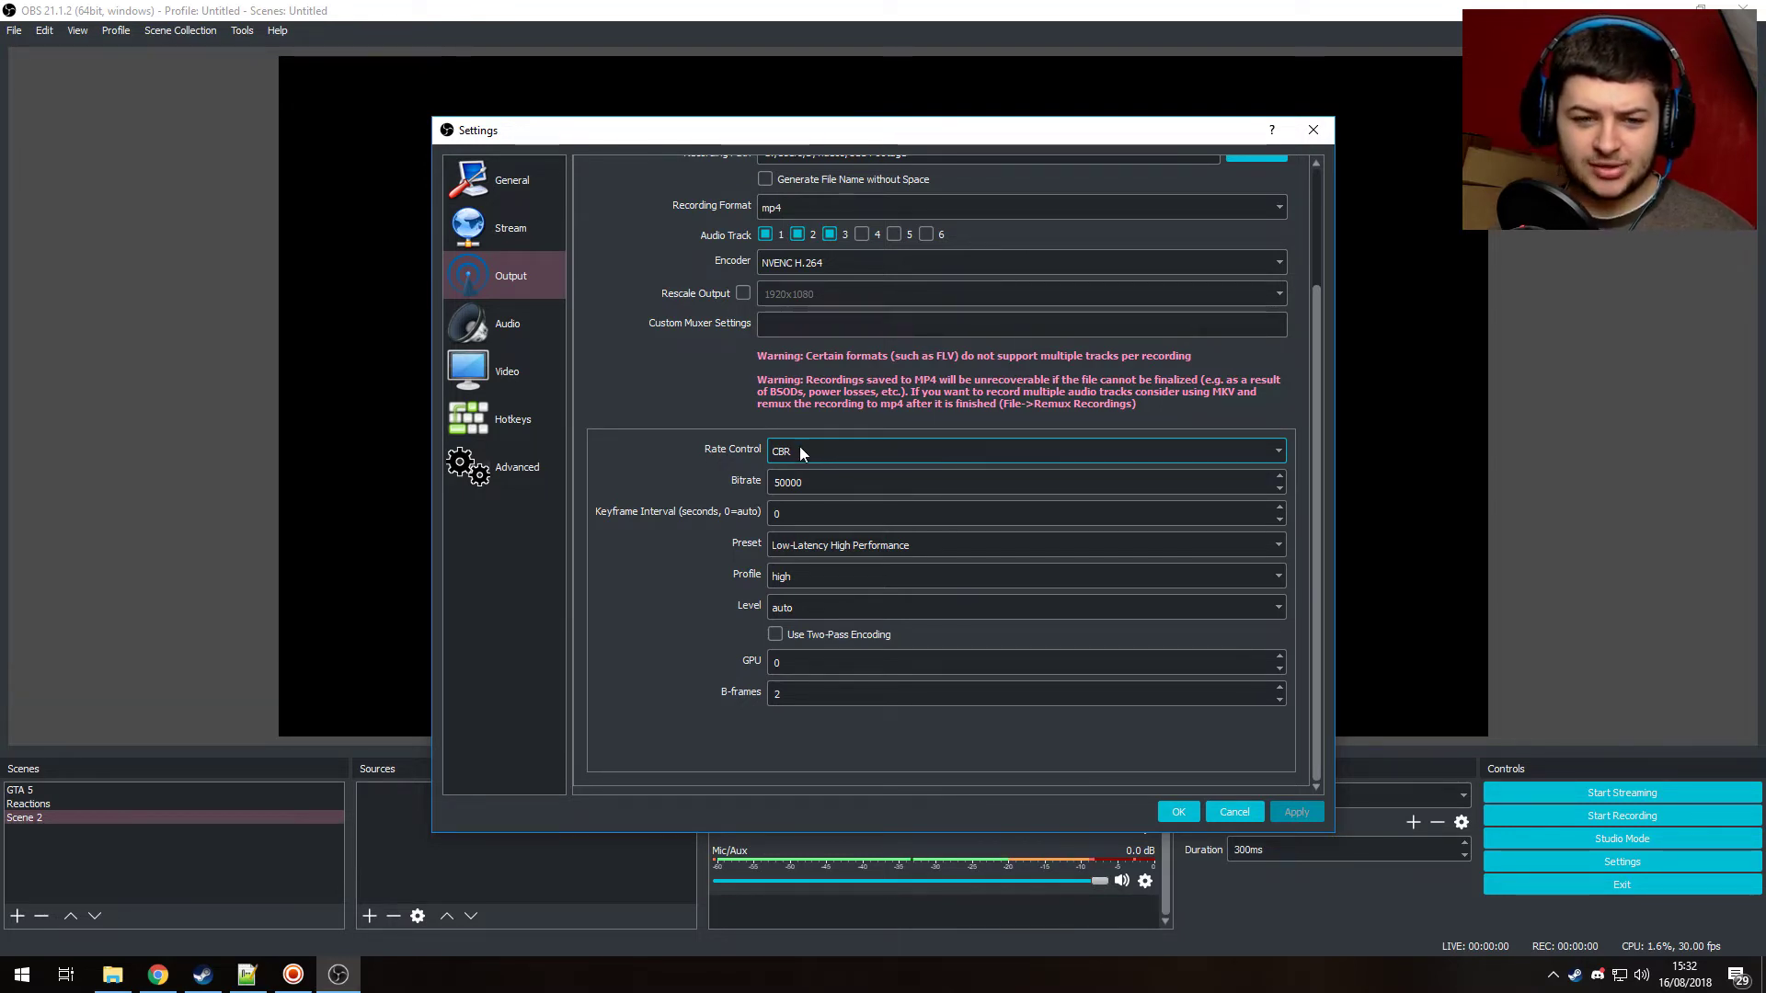
left_click(800, 447)
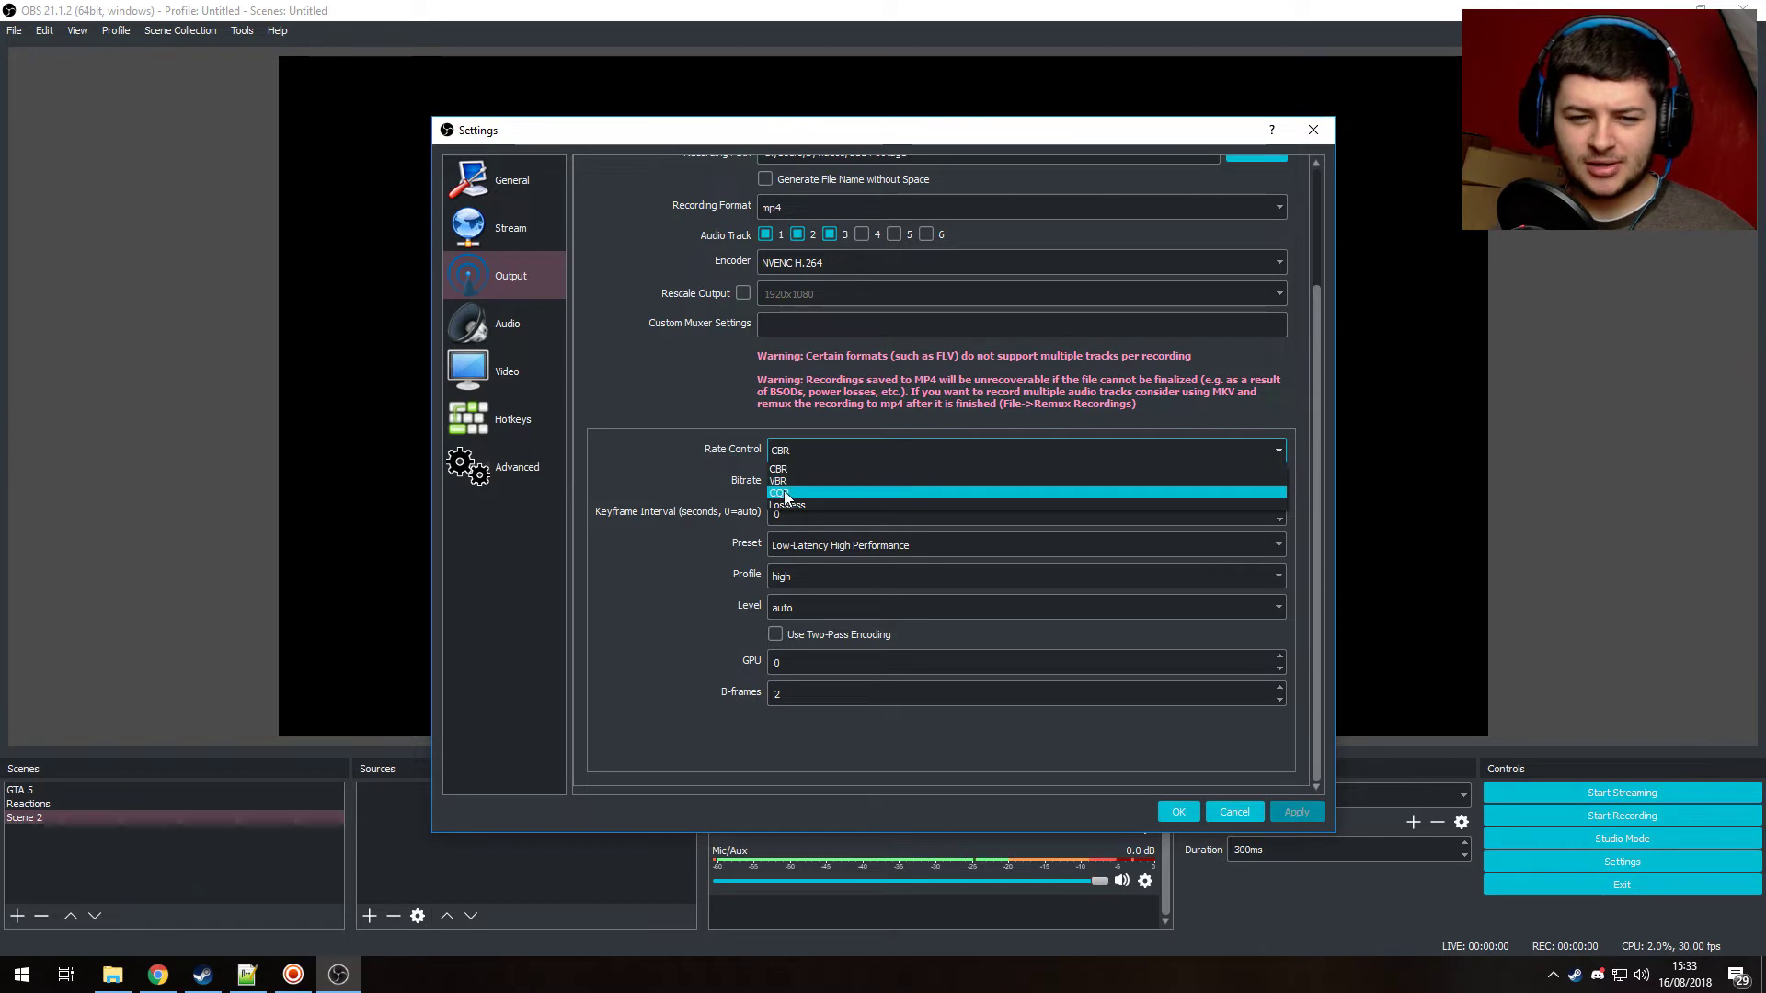
left_click(785, 468)
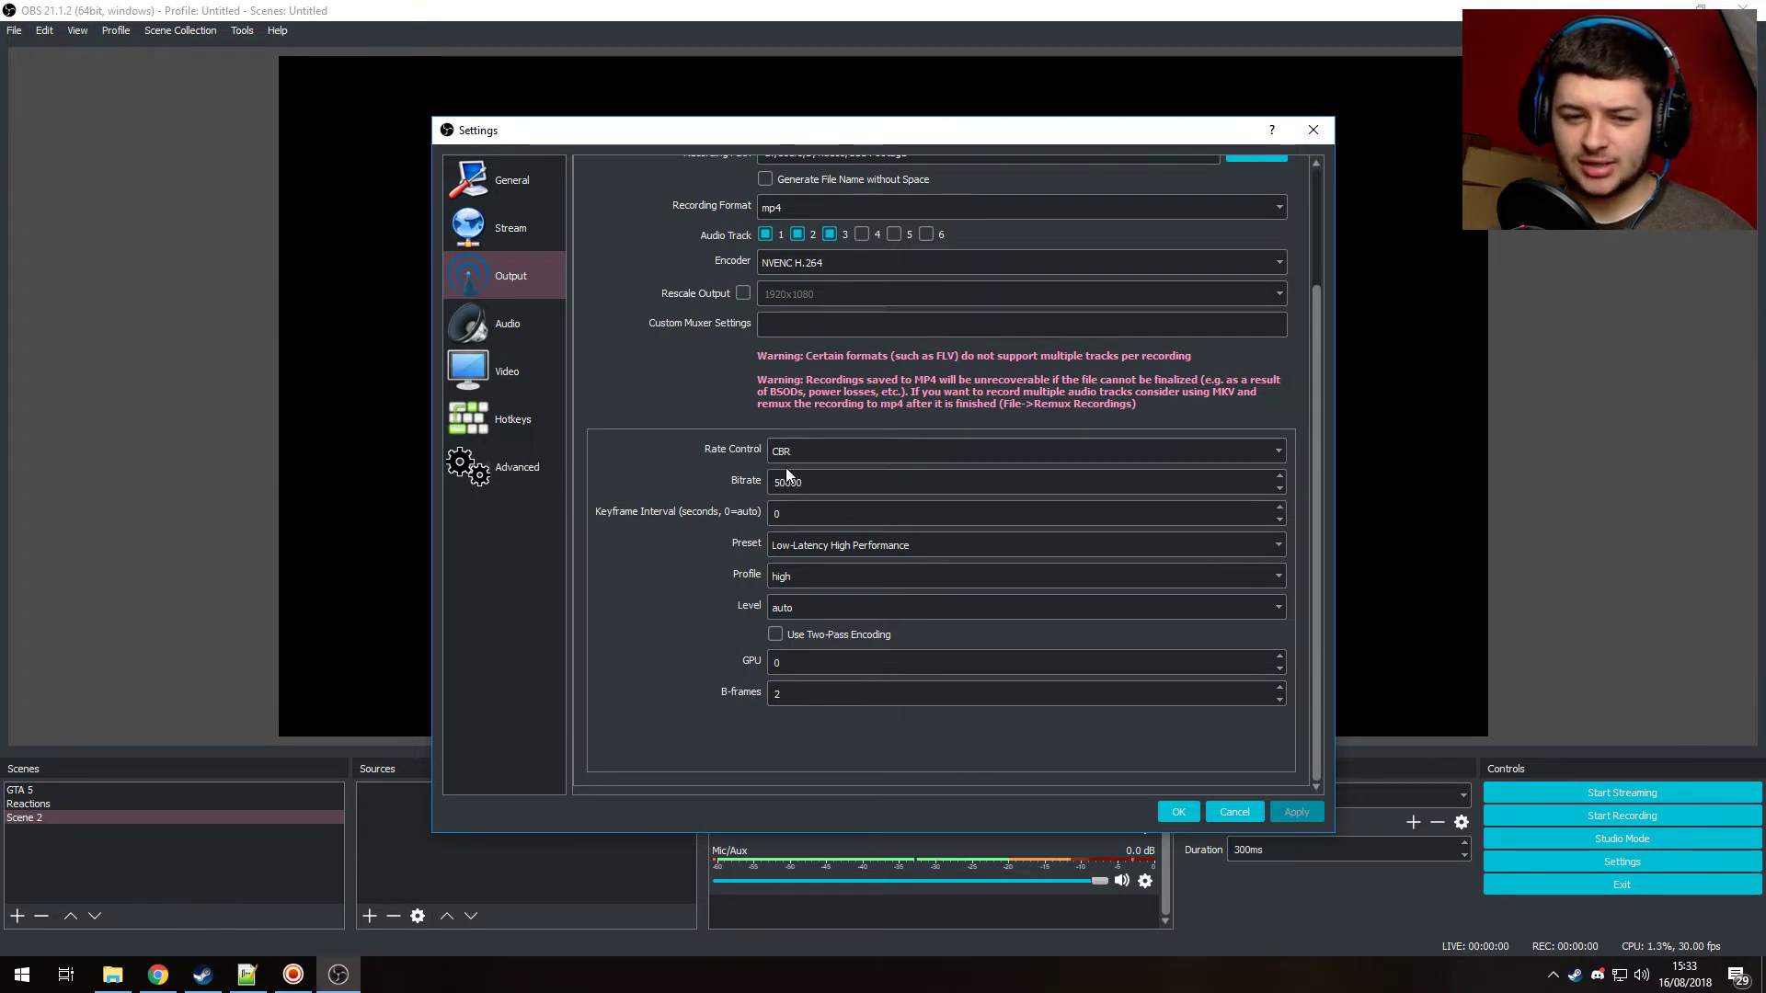
Examine the bitrate set for the recording encoder.
left_click_drag(817, 489, 730, 471)
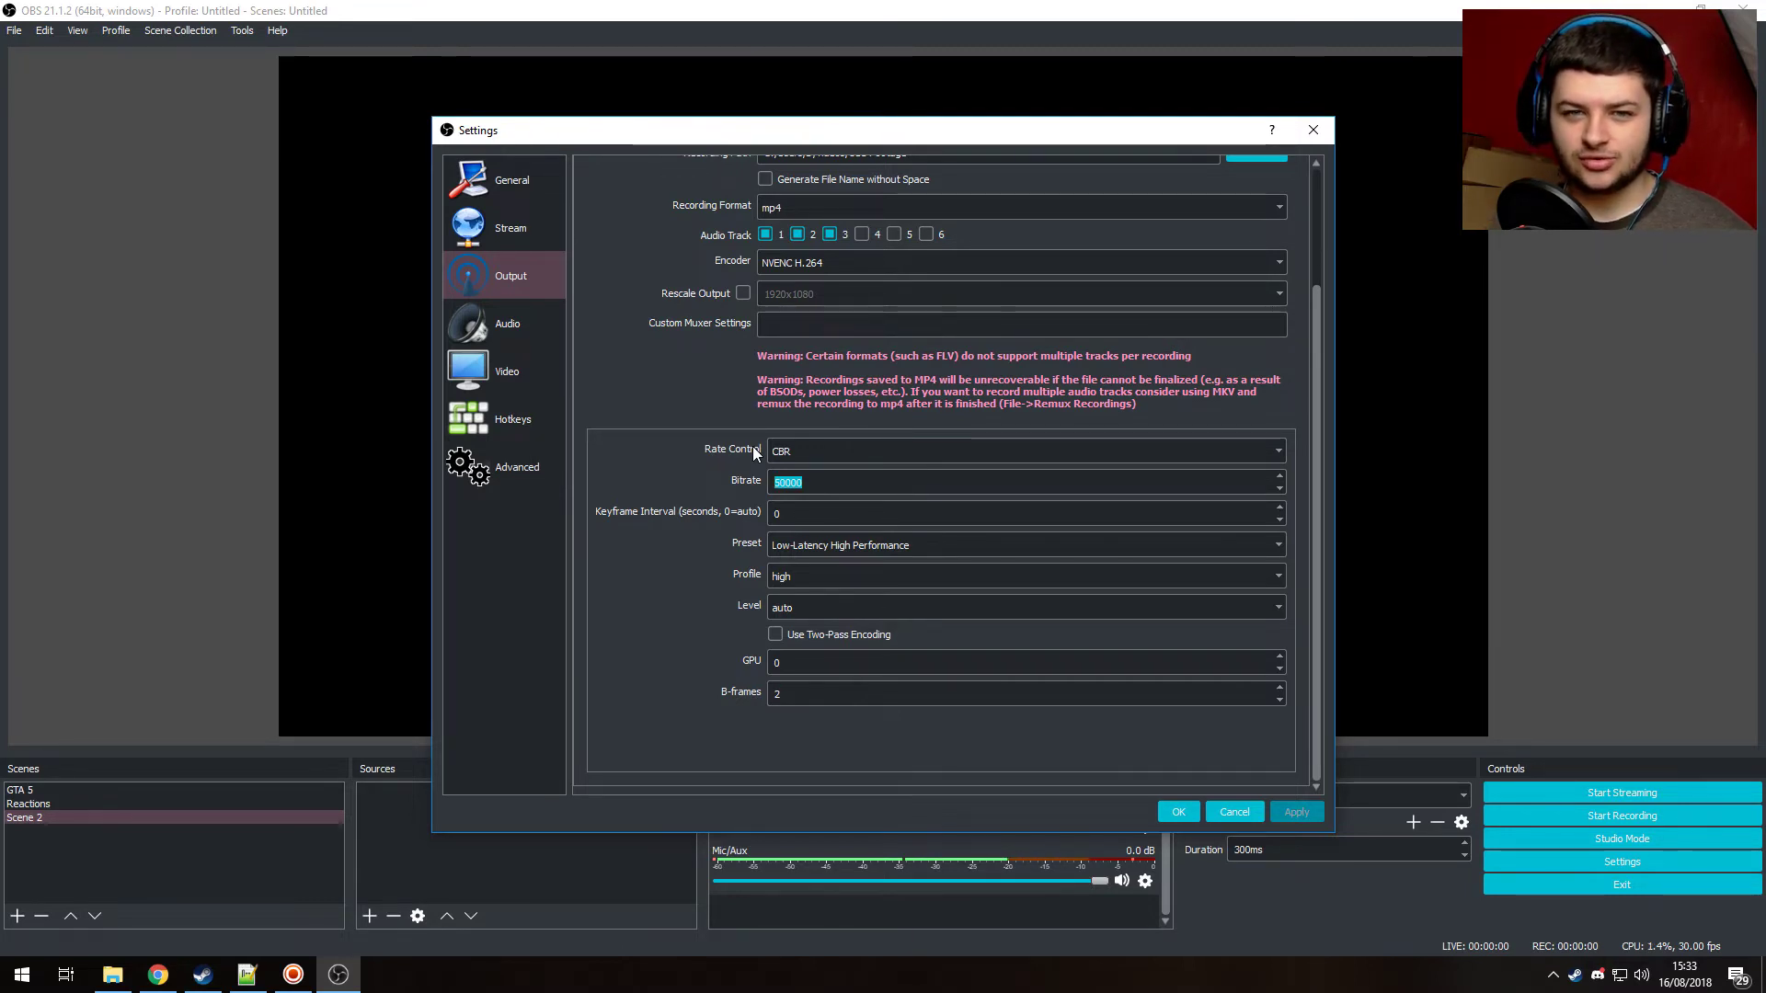
left_click(671, 450)
left_click(810, 485)
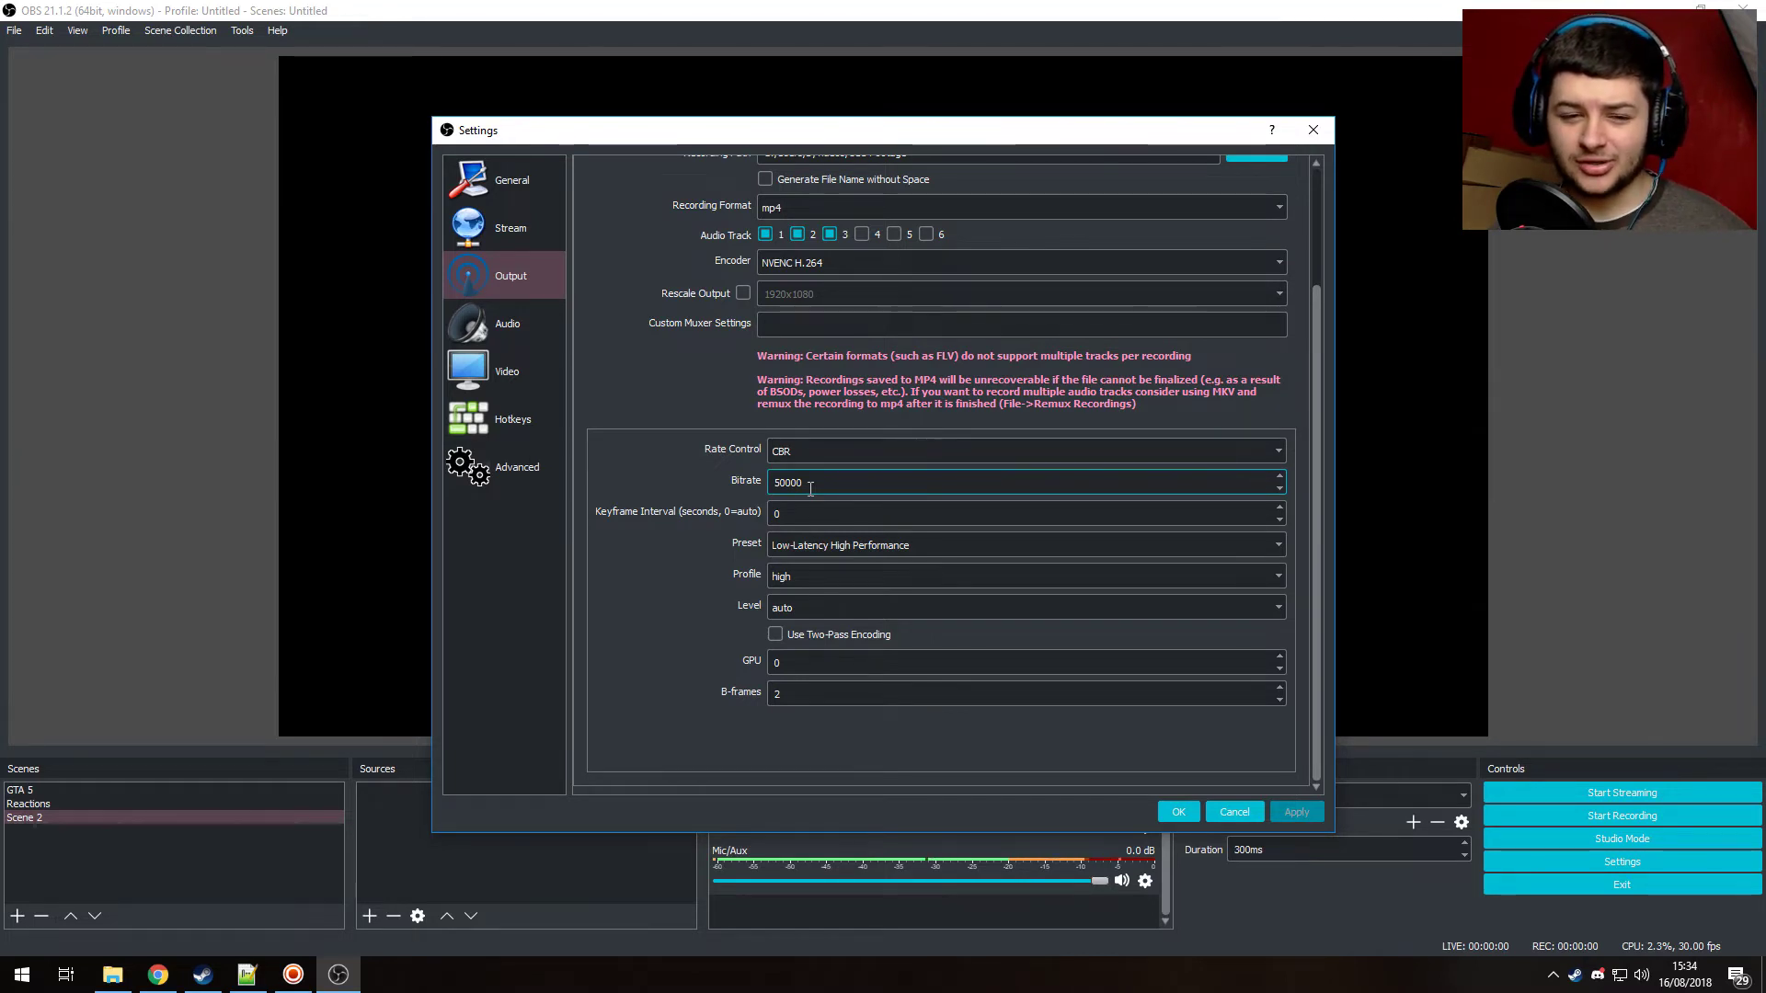
left_click_drag(810, 485, 786, 488)
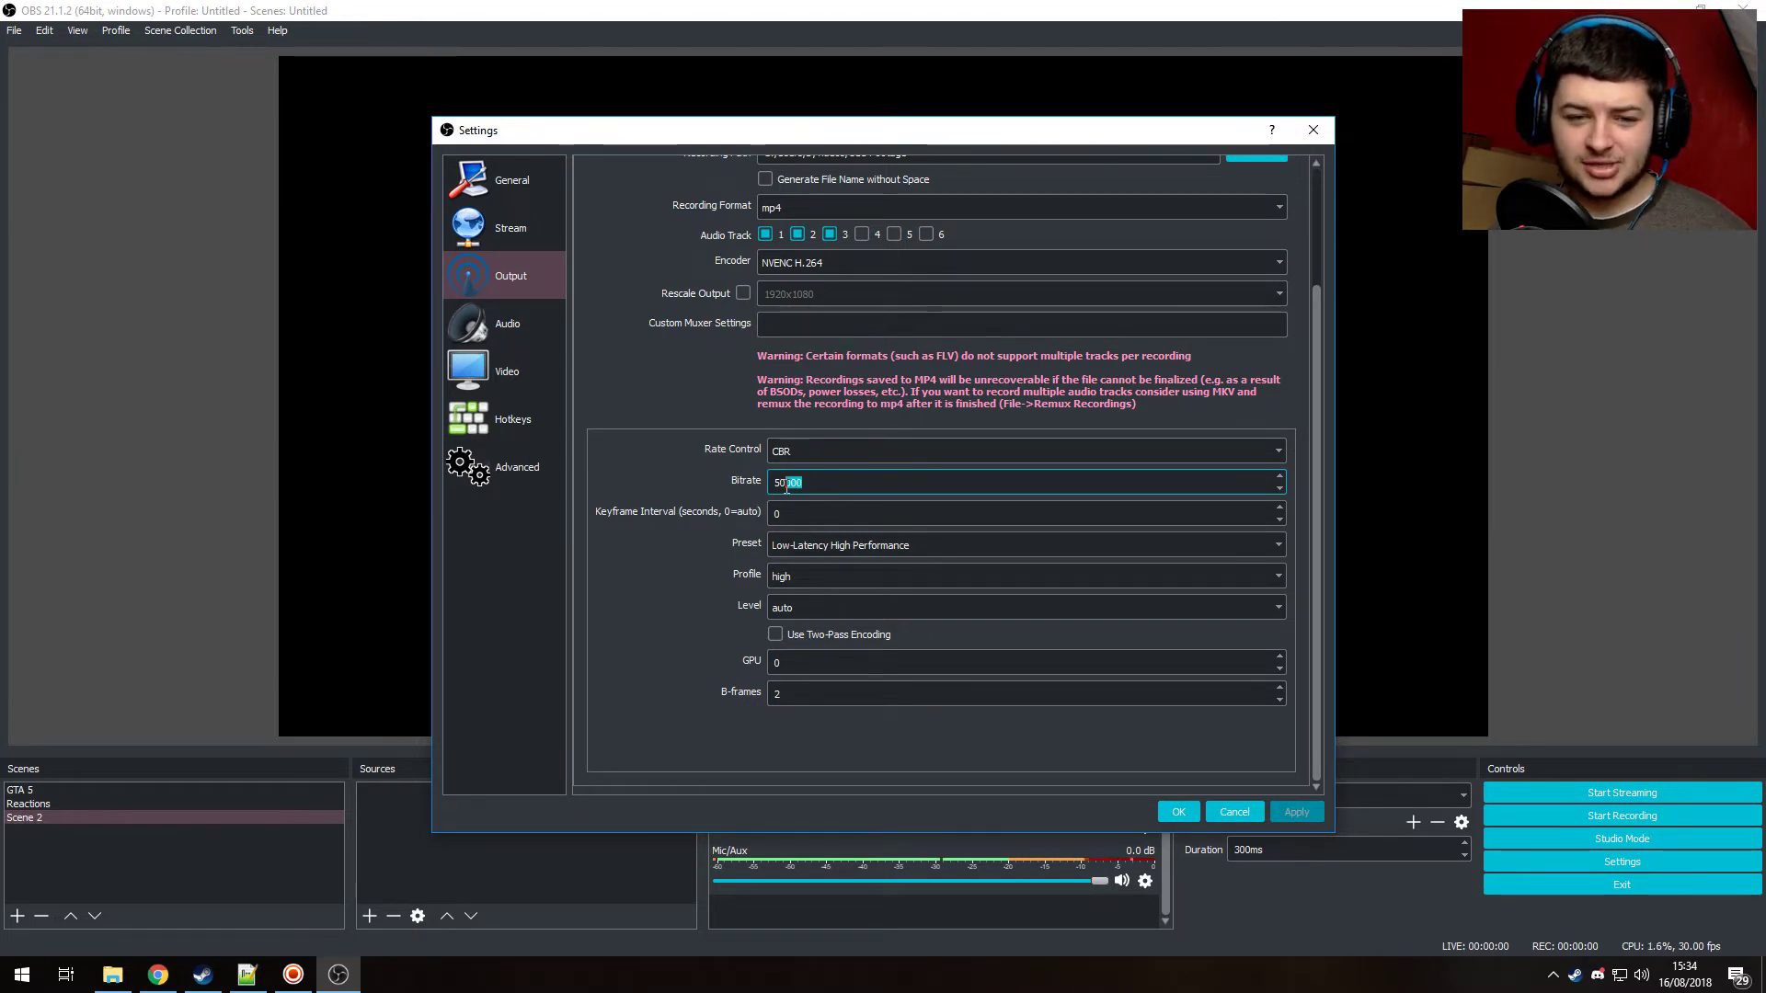
left_click(655, 452)
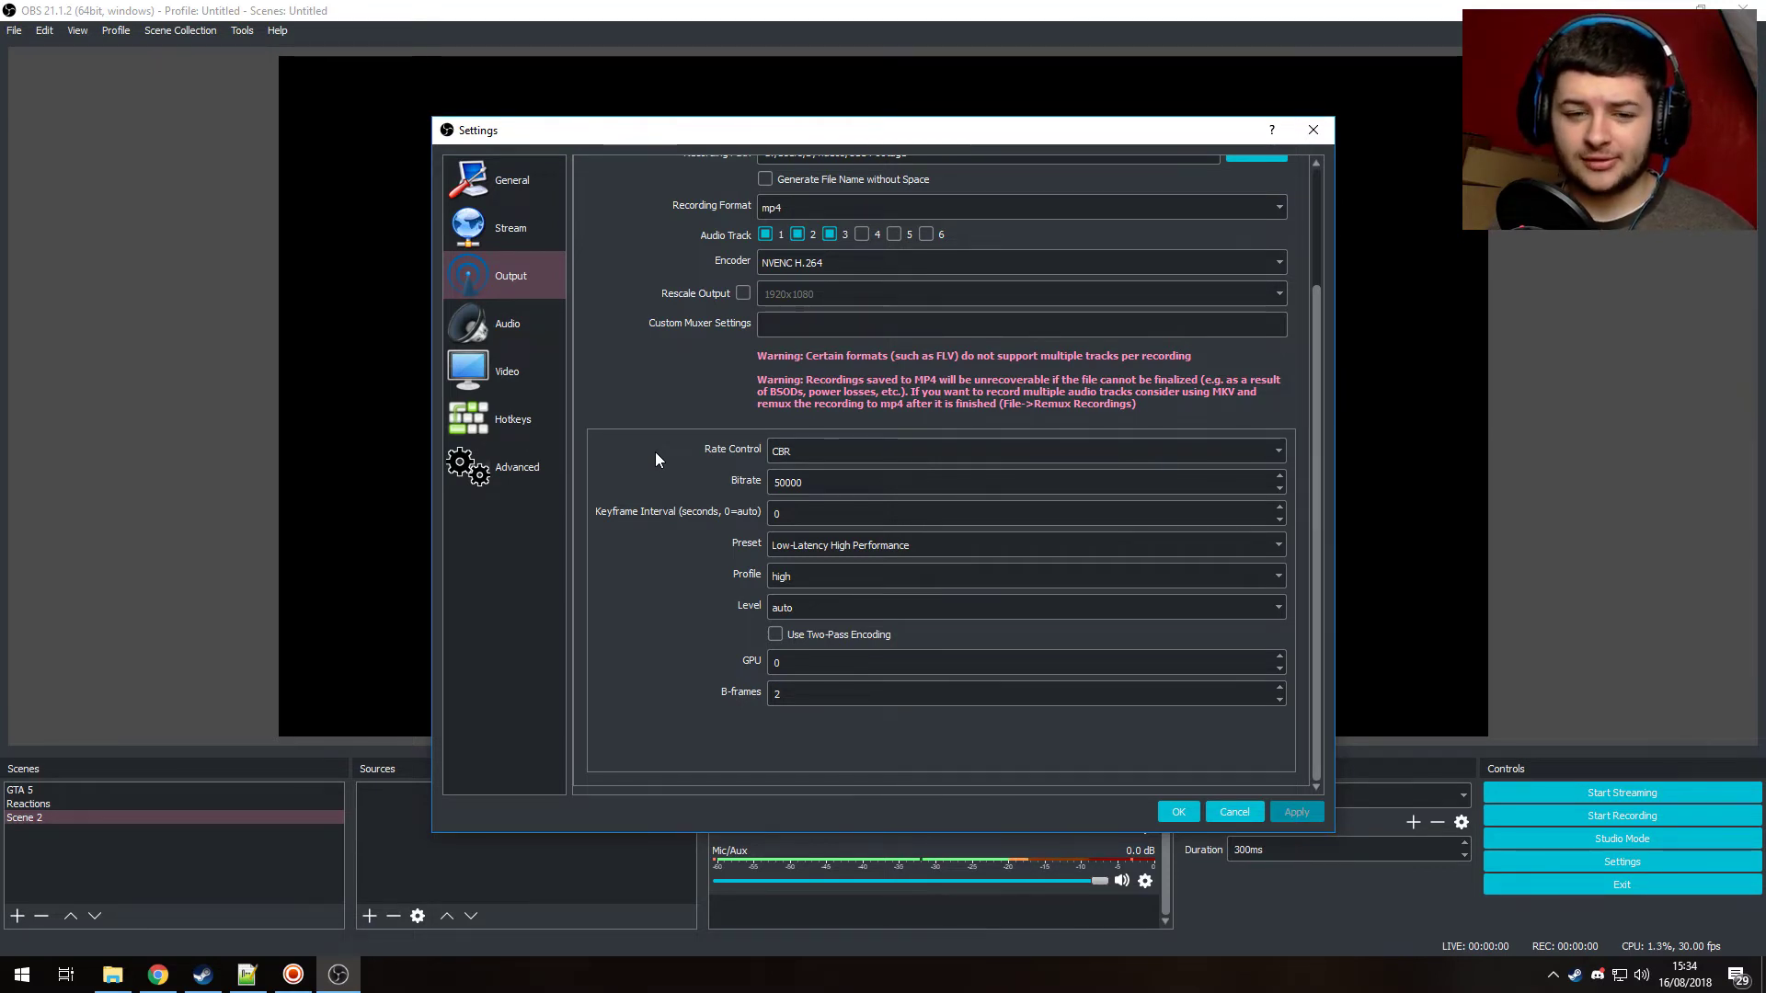
left_click_drag(837, 488, 737, 478)
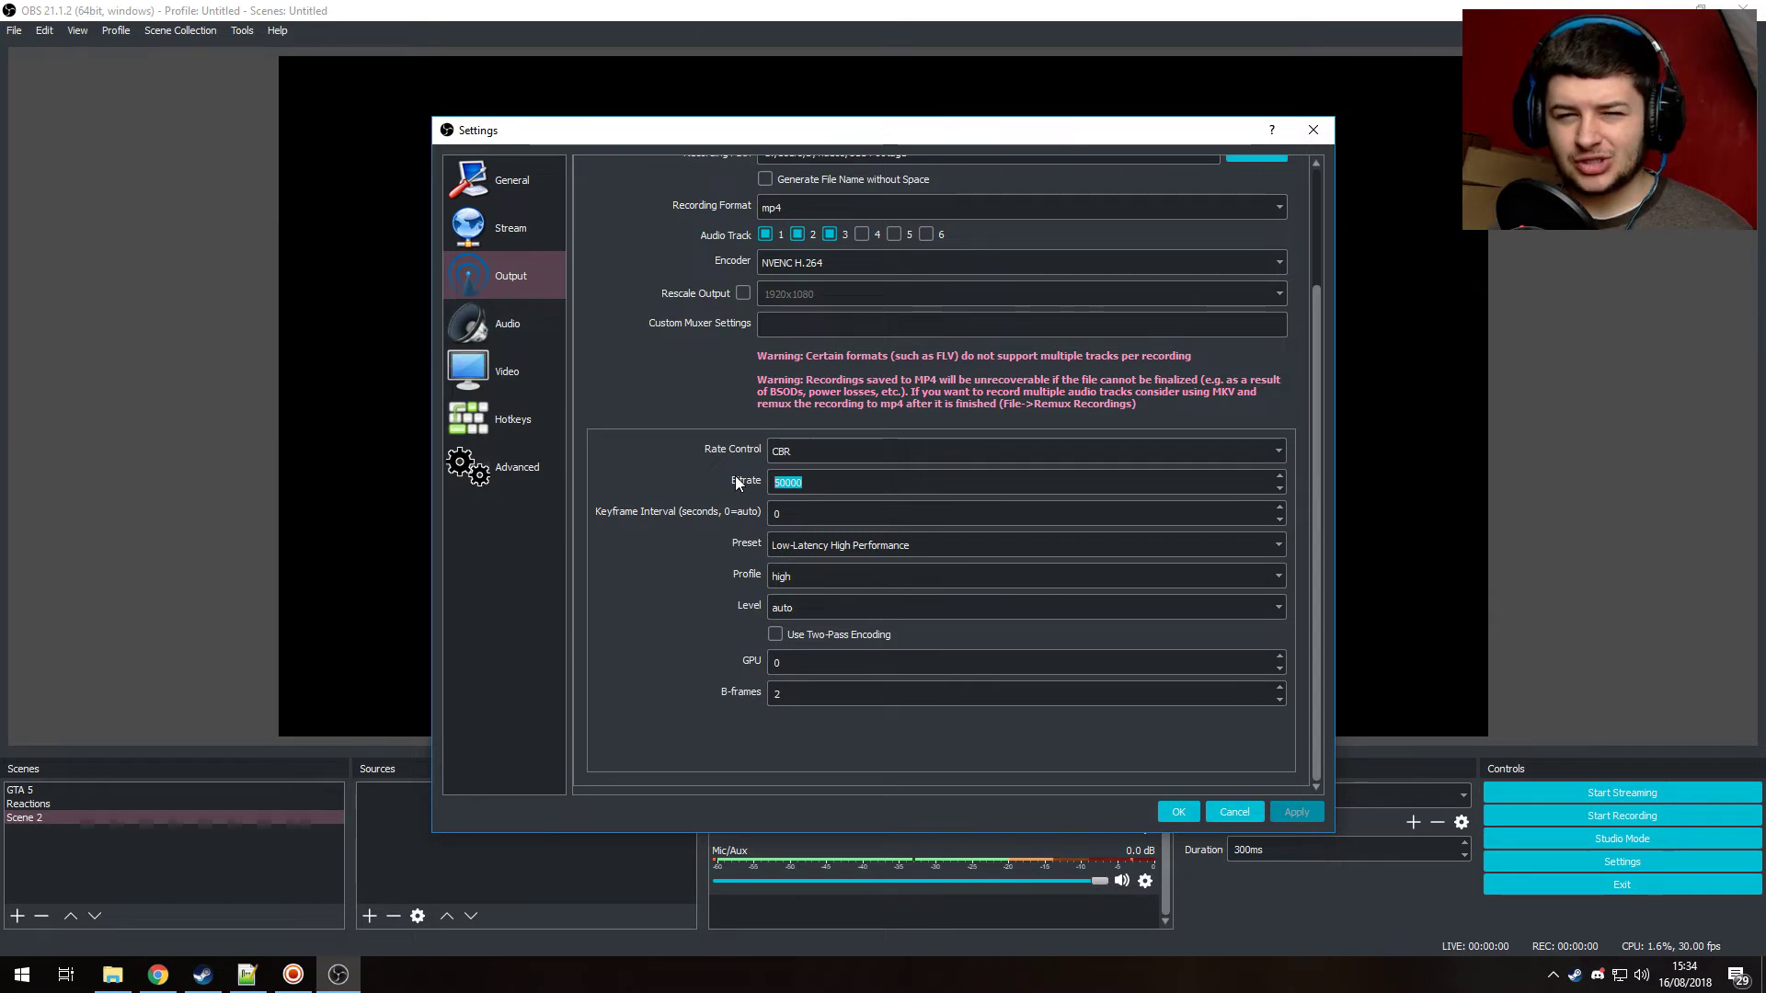
left_click(815, 478)
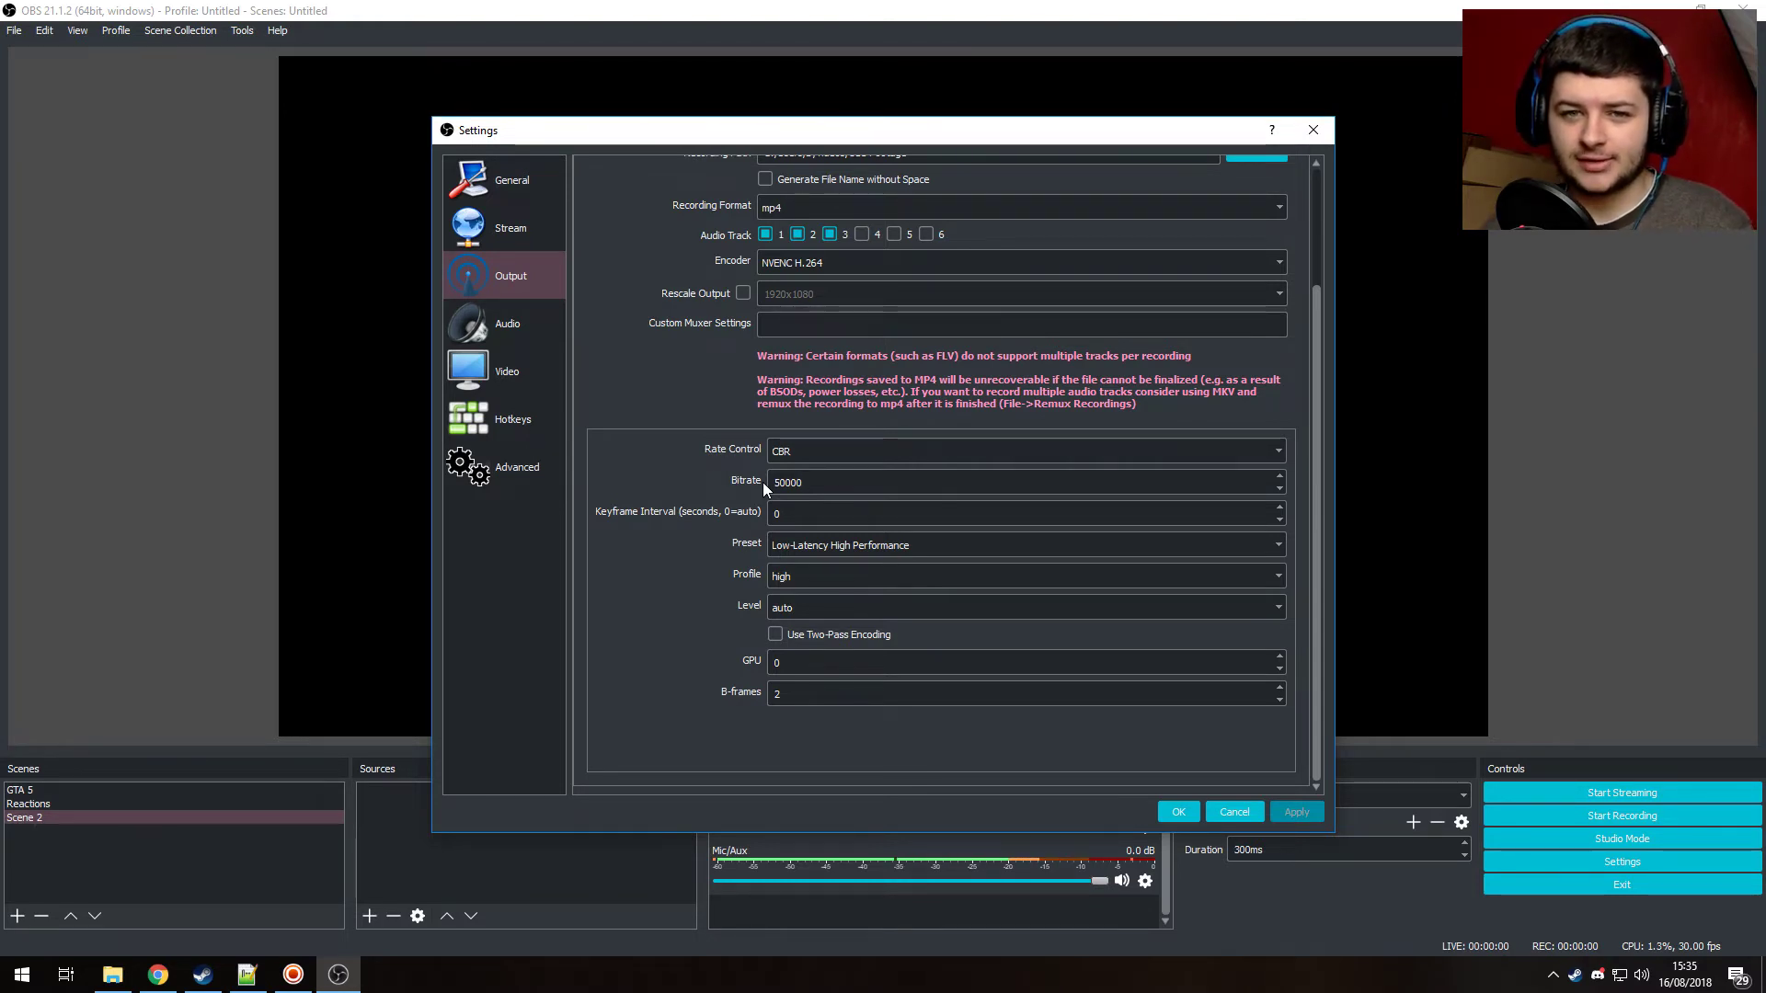
Review the keyframe interval, the preset and the available profile options of the recording encoder.
key("Tab")
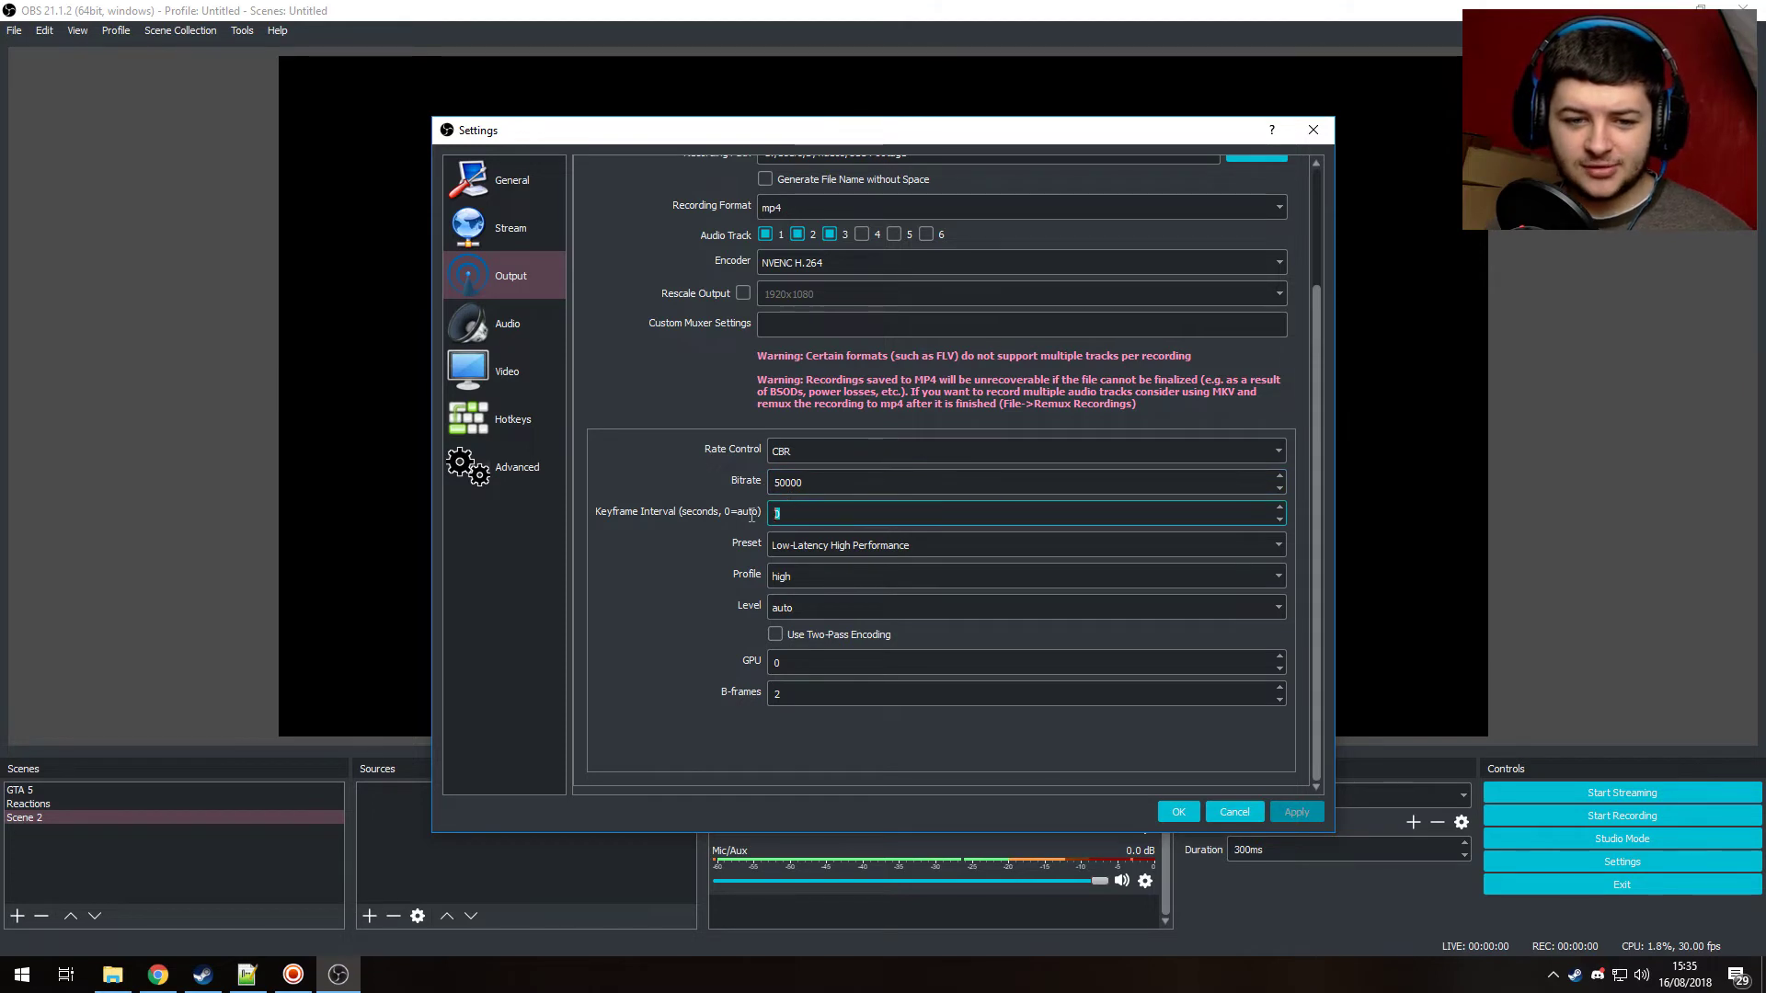
left_click(876, 548)
left_click(876, 549)
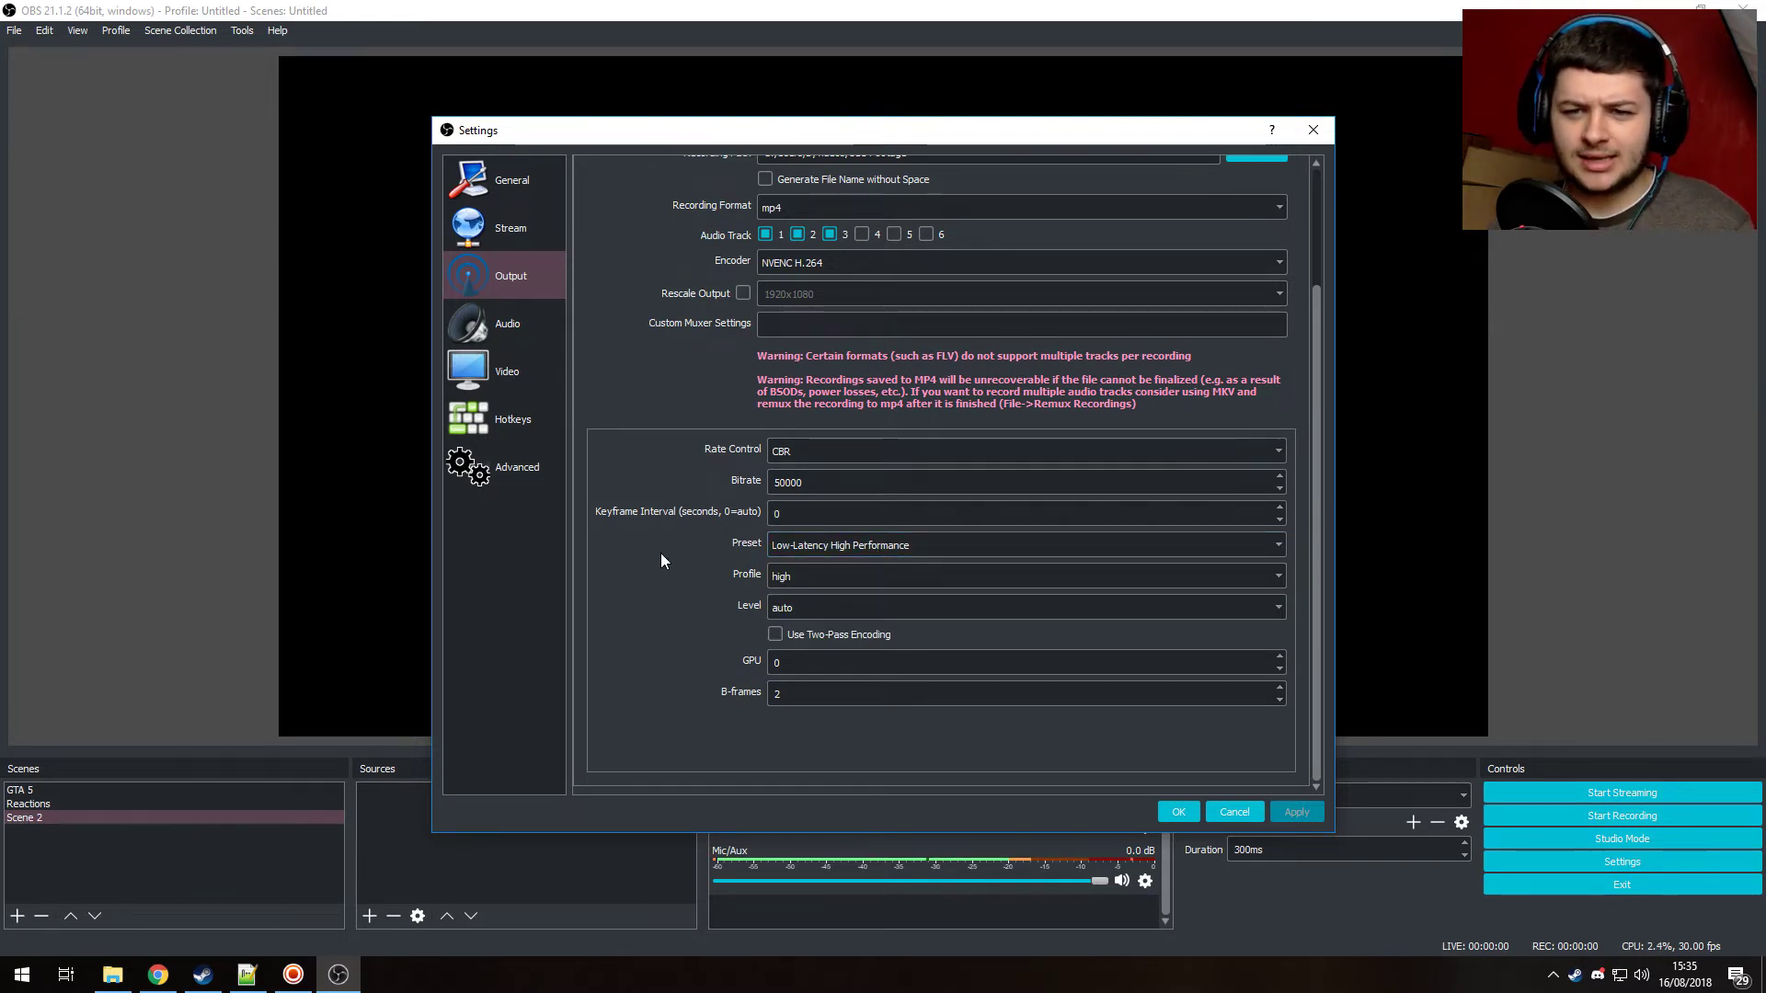
left_click(802, 576)
left_click(793, 572)
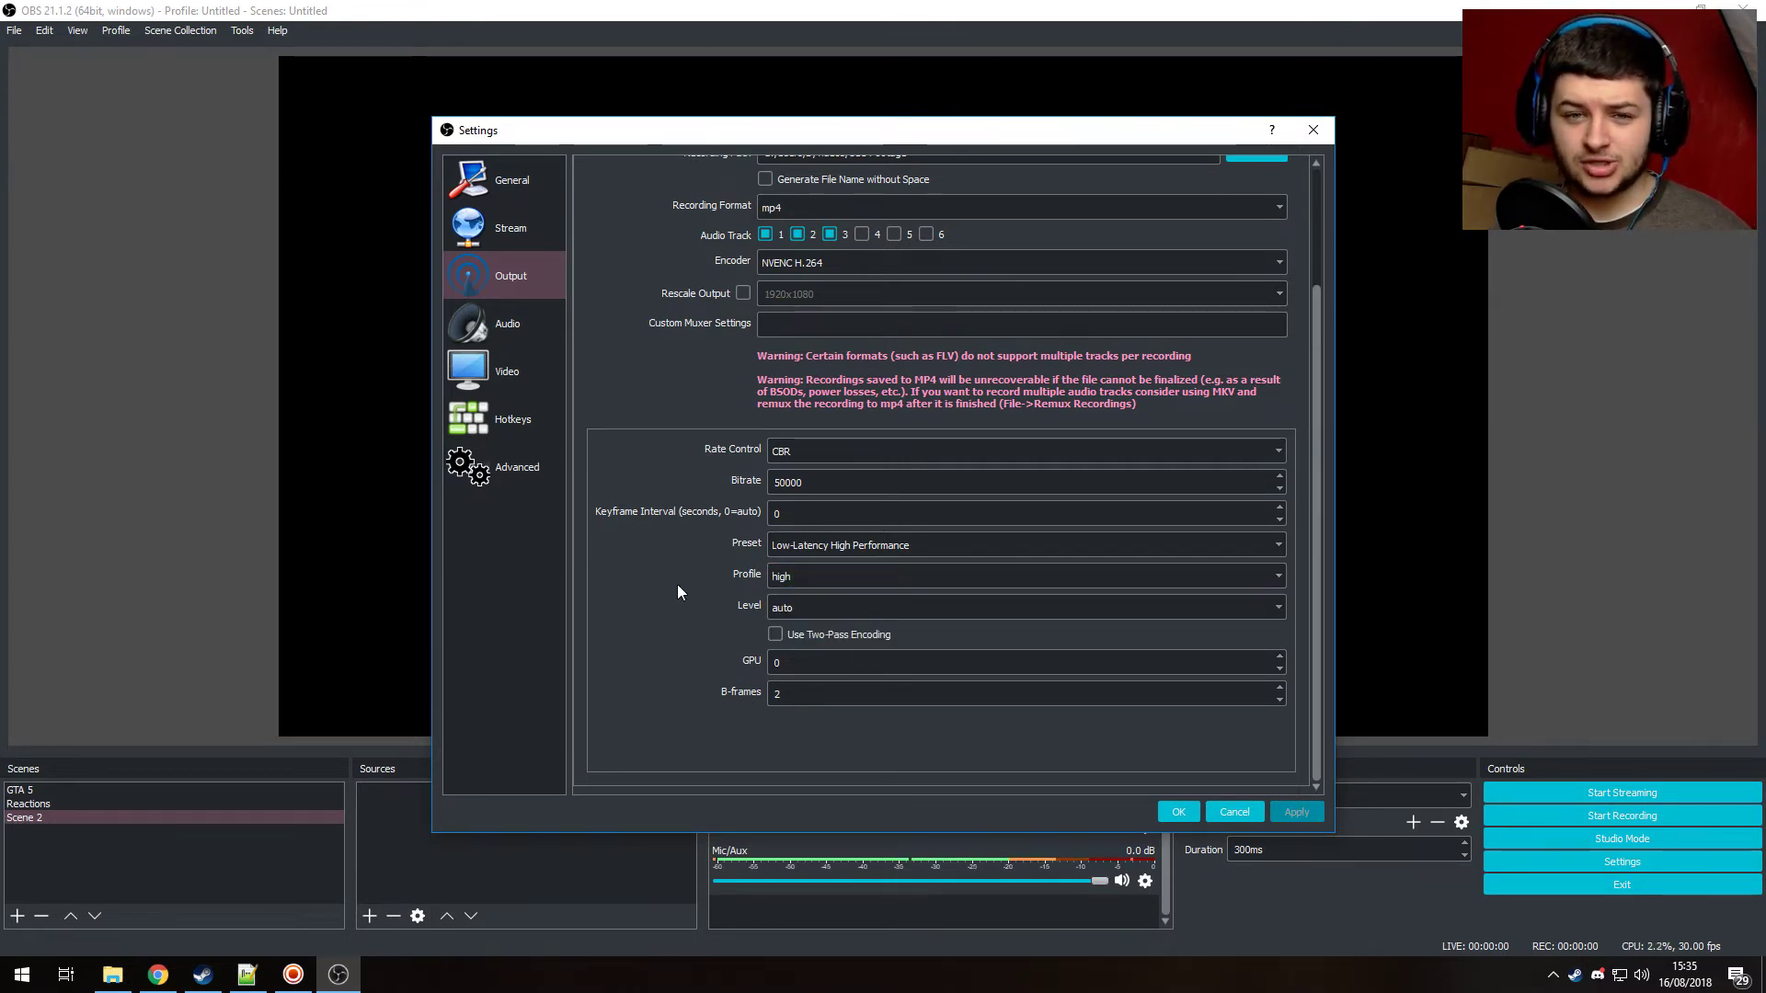
left_click(819, 578)
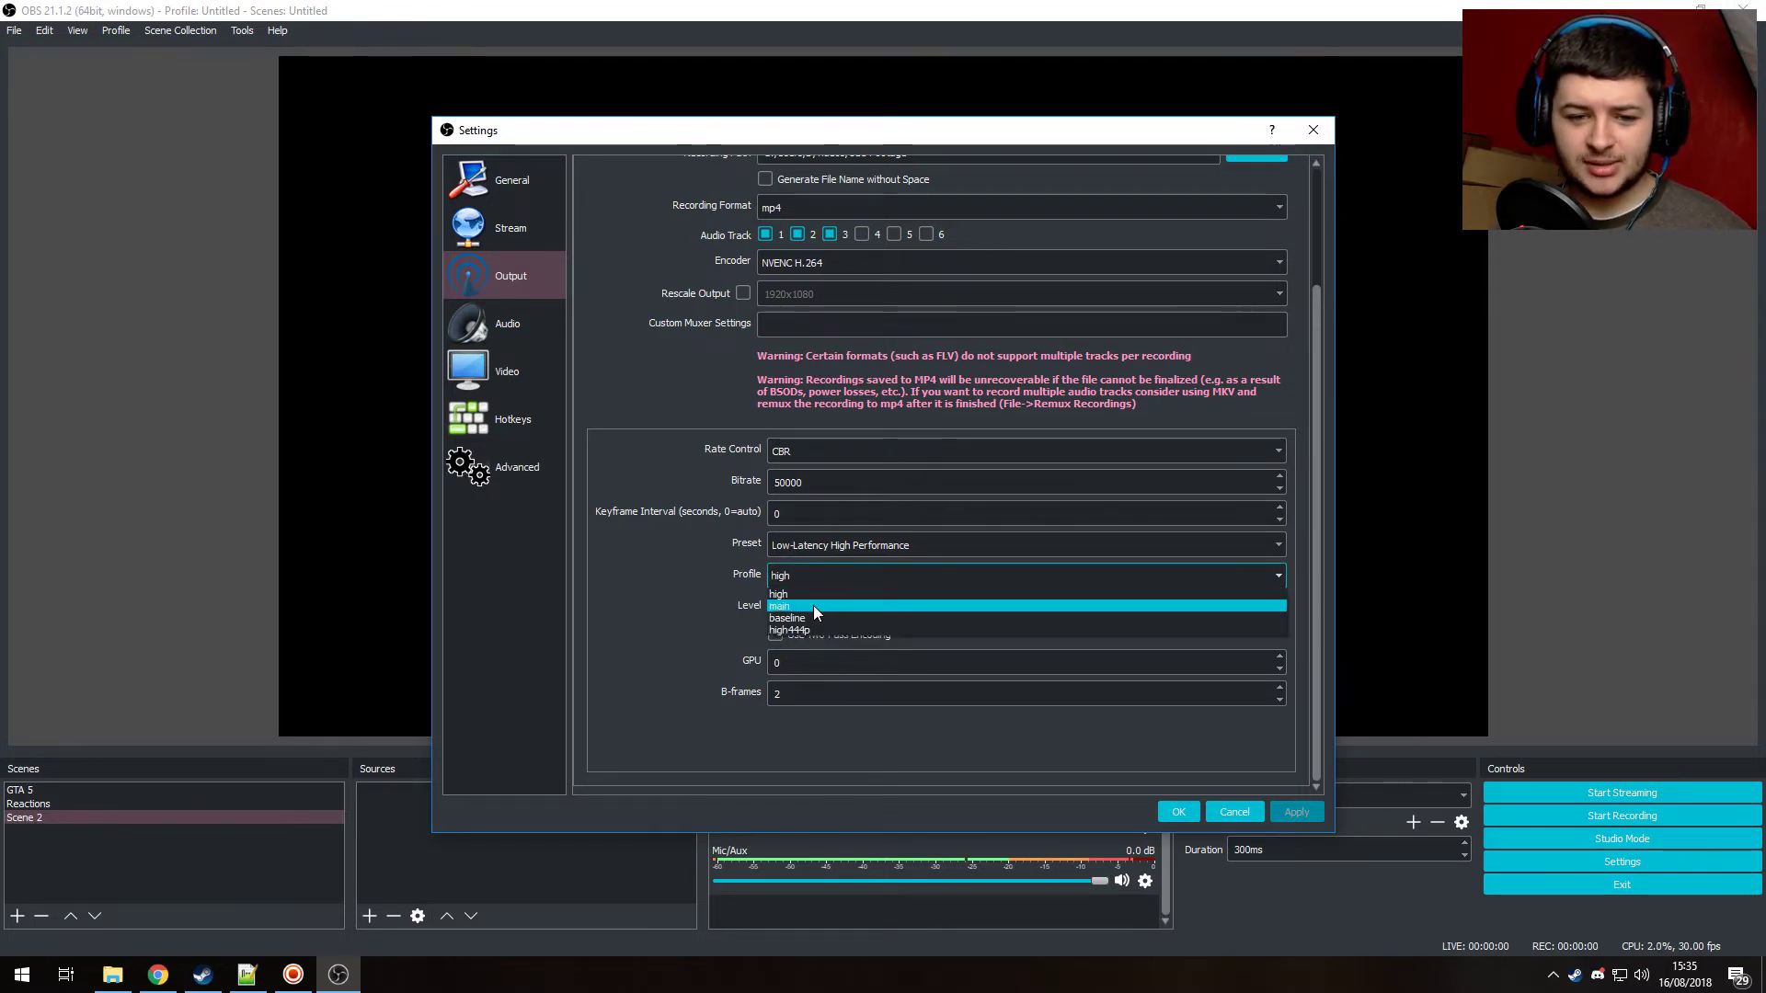
left_click(714, 588)
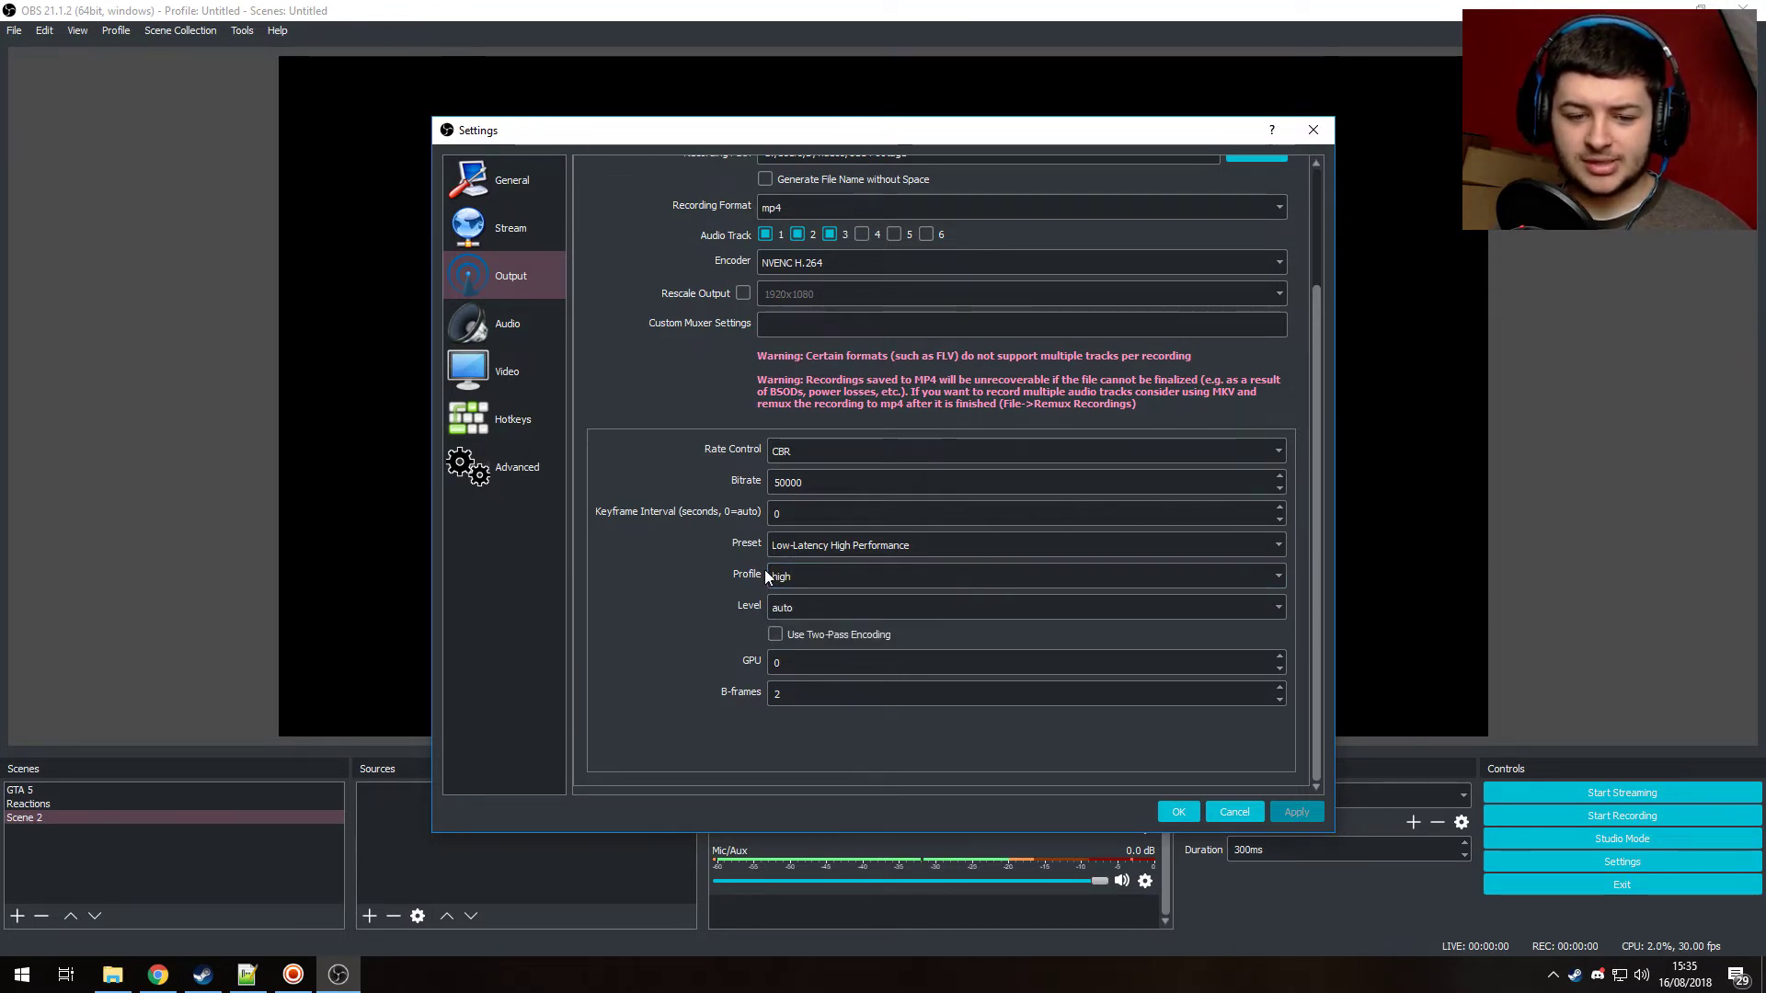
Review the available encoder level options without choosing a different one.
left_click(798, 611)
left_click(712, 599)
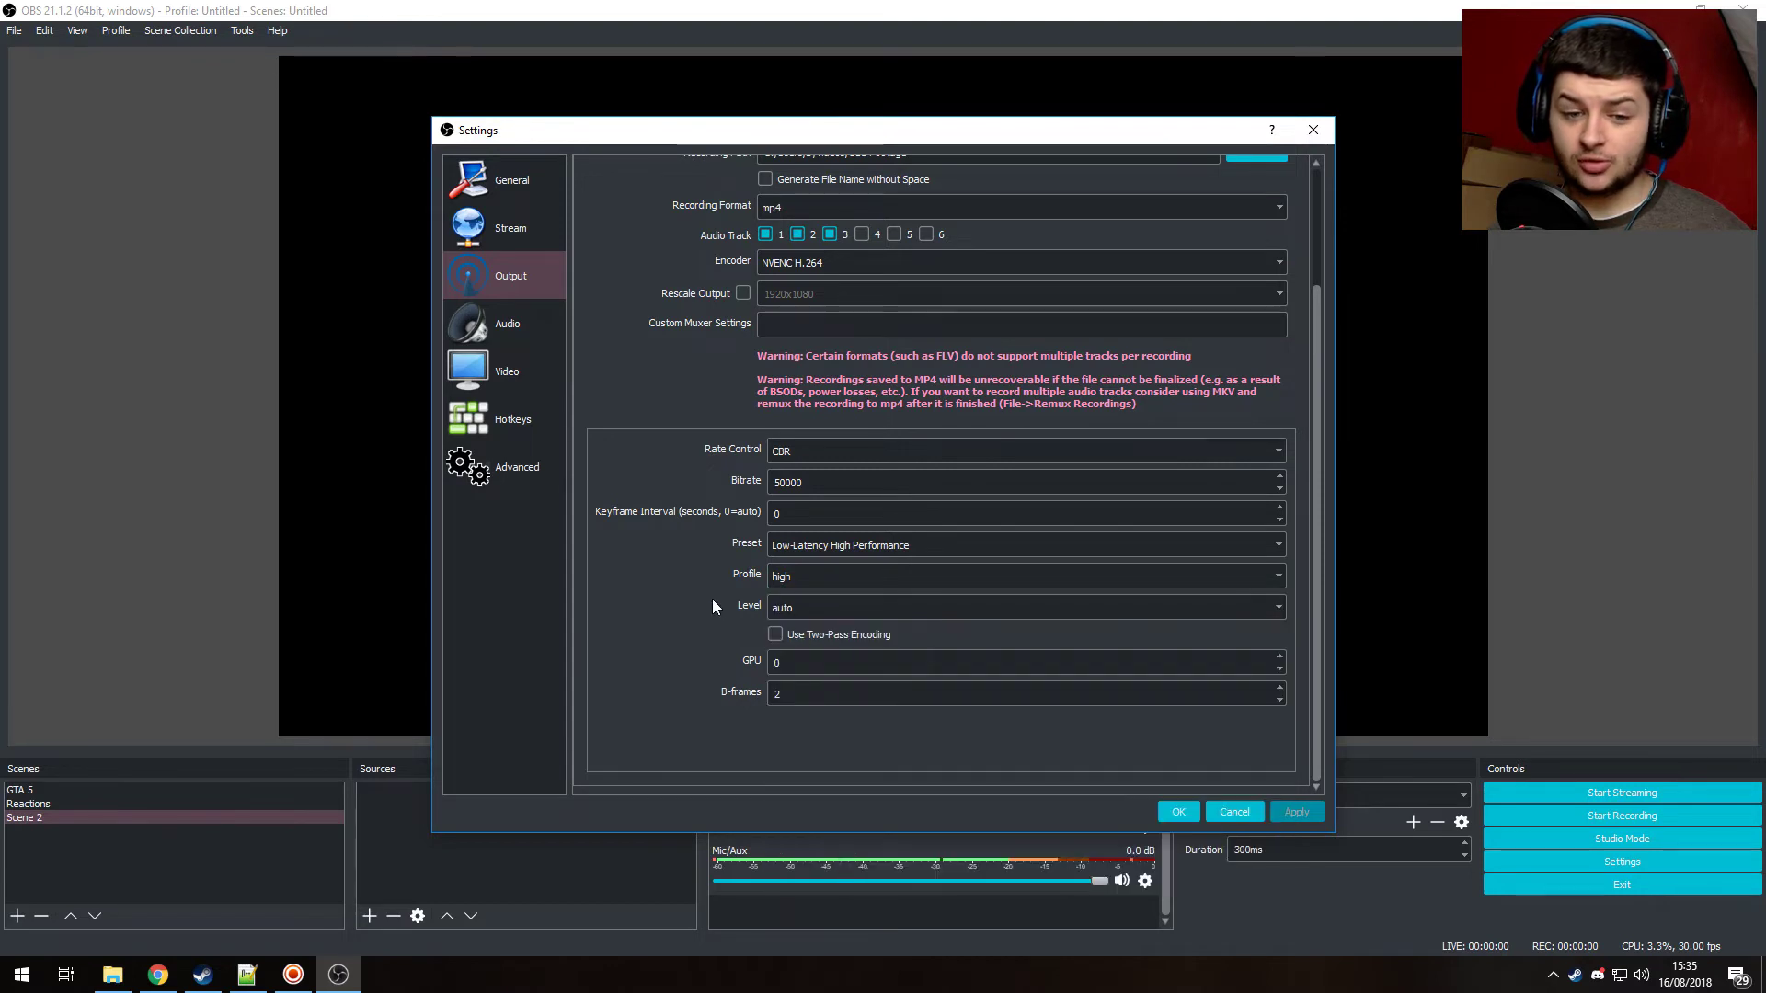
left_click(797, 605)
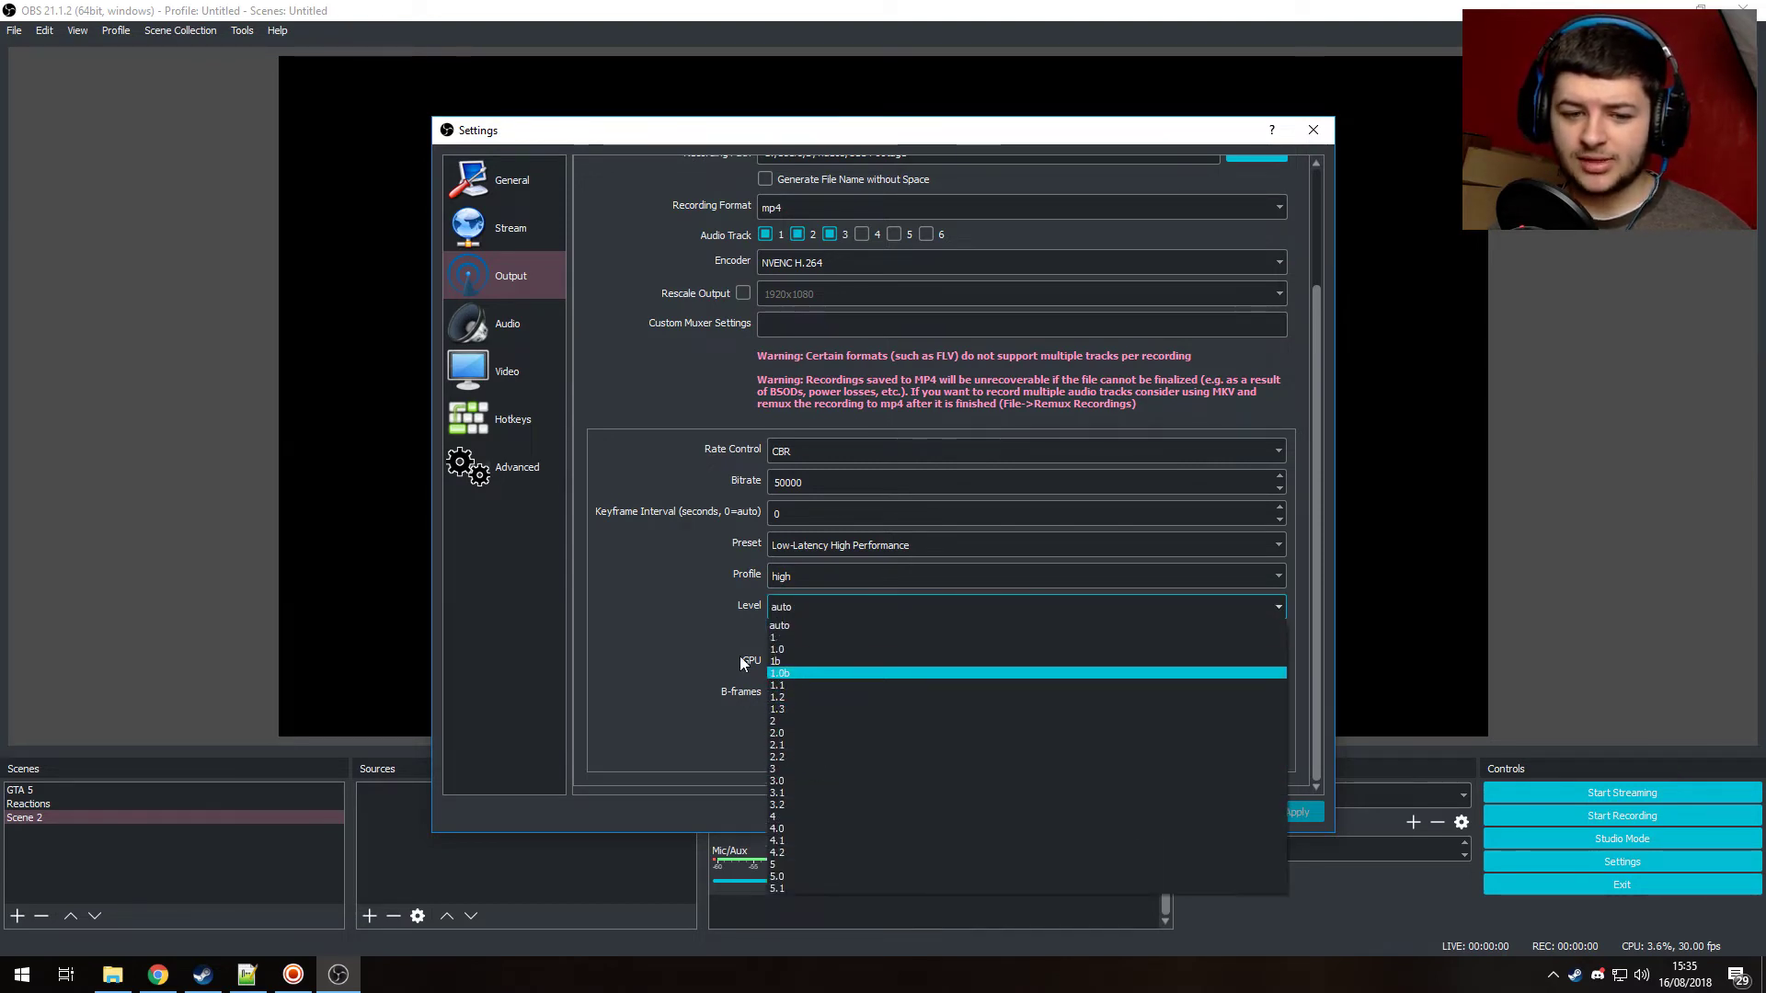
left_click(675, 596)
Check the GPU and B-frames values of the recording encoder.
left_click_drag(807, 660, 740, 658)
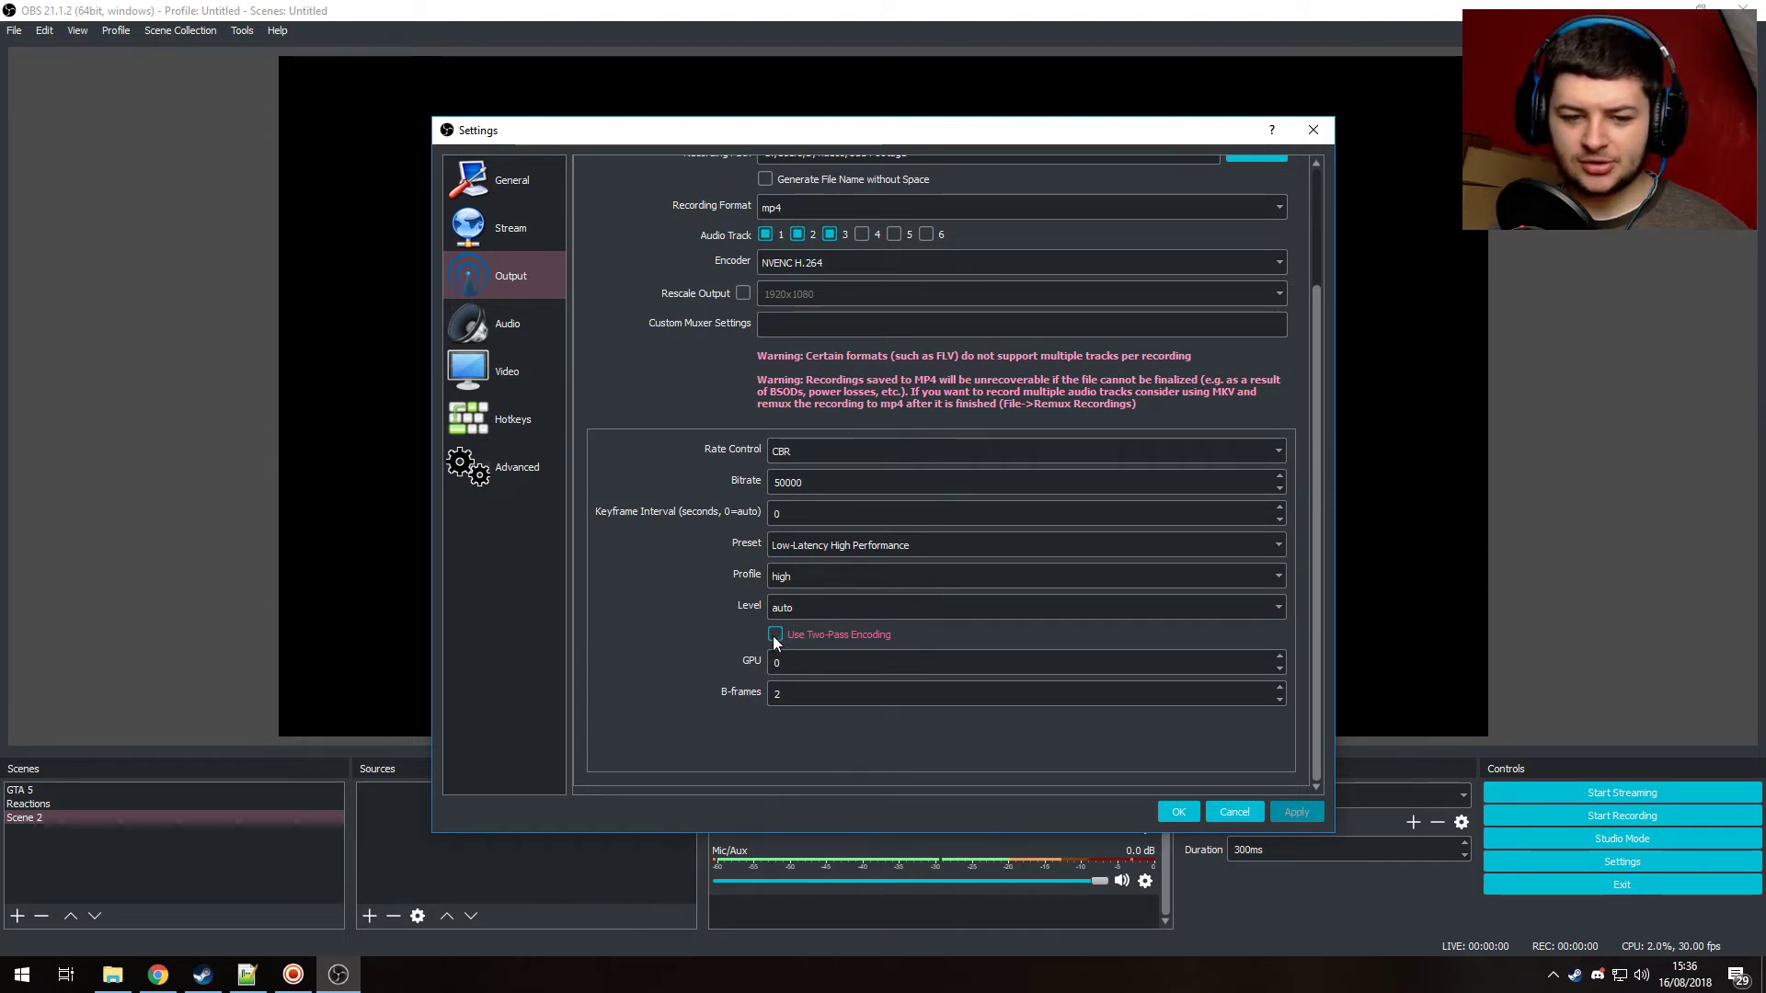
double_click(771, 661)
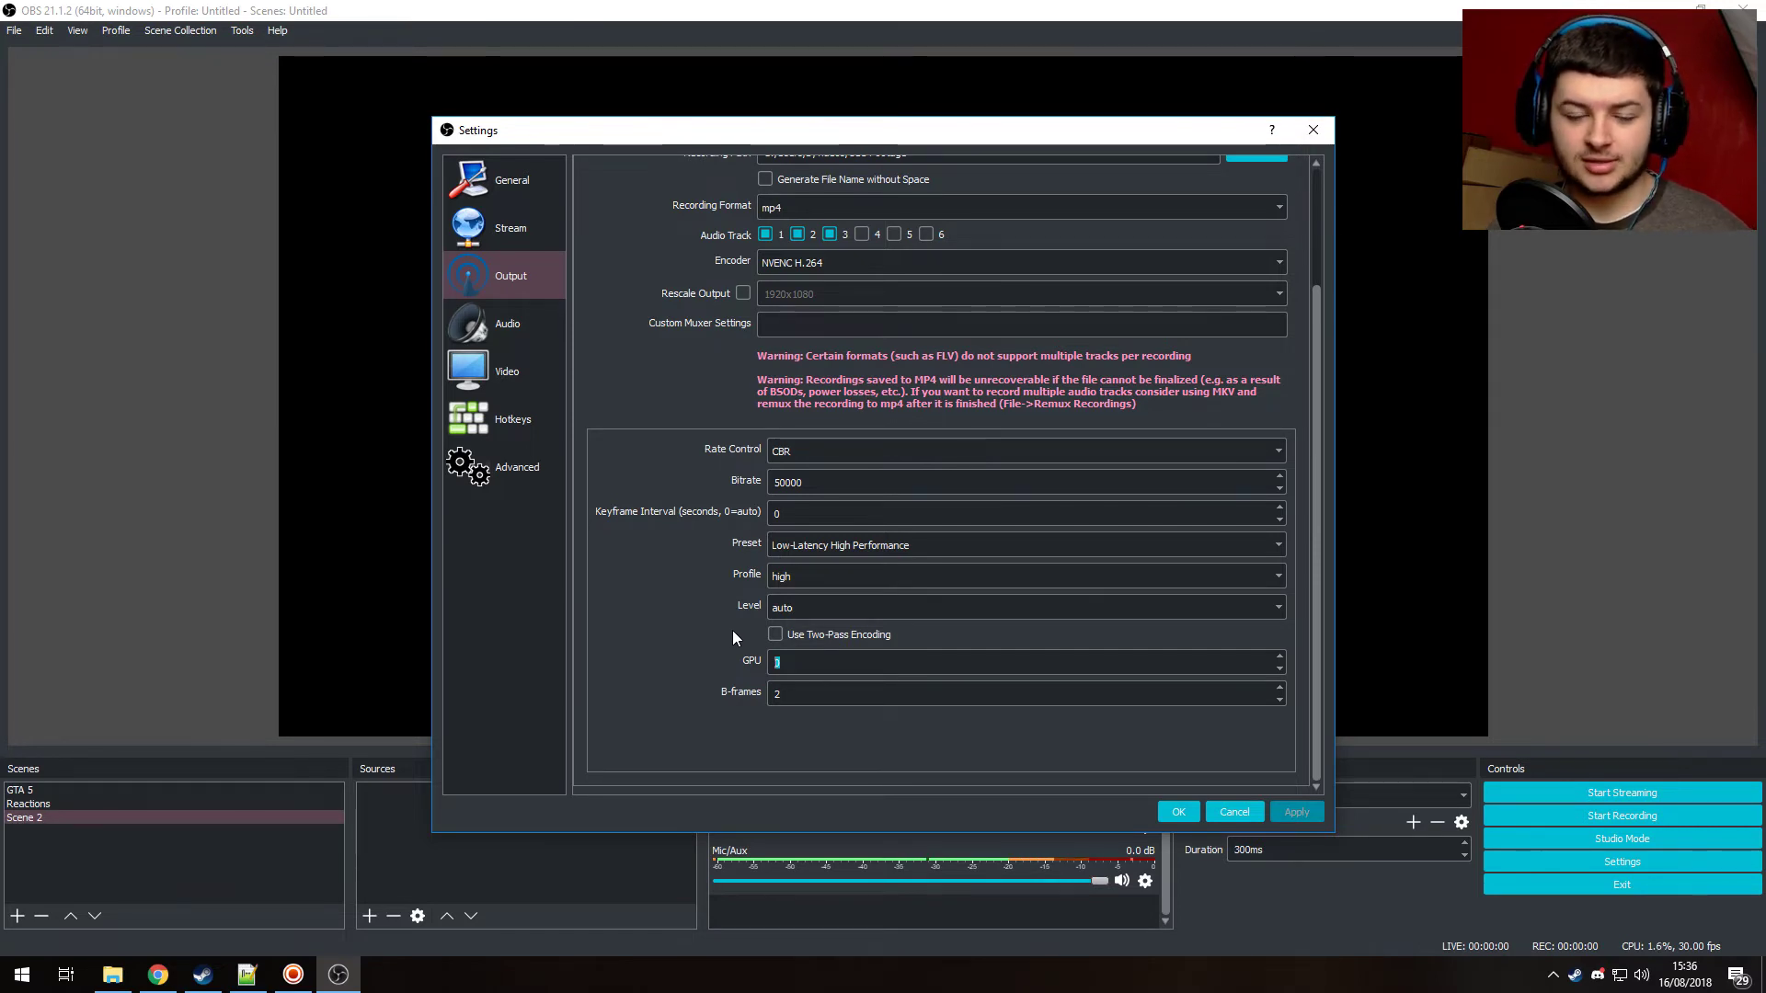
left_click(816, 664)
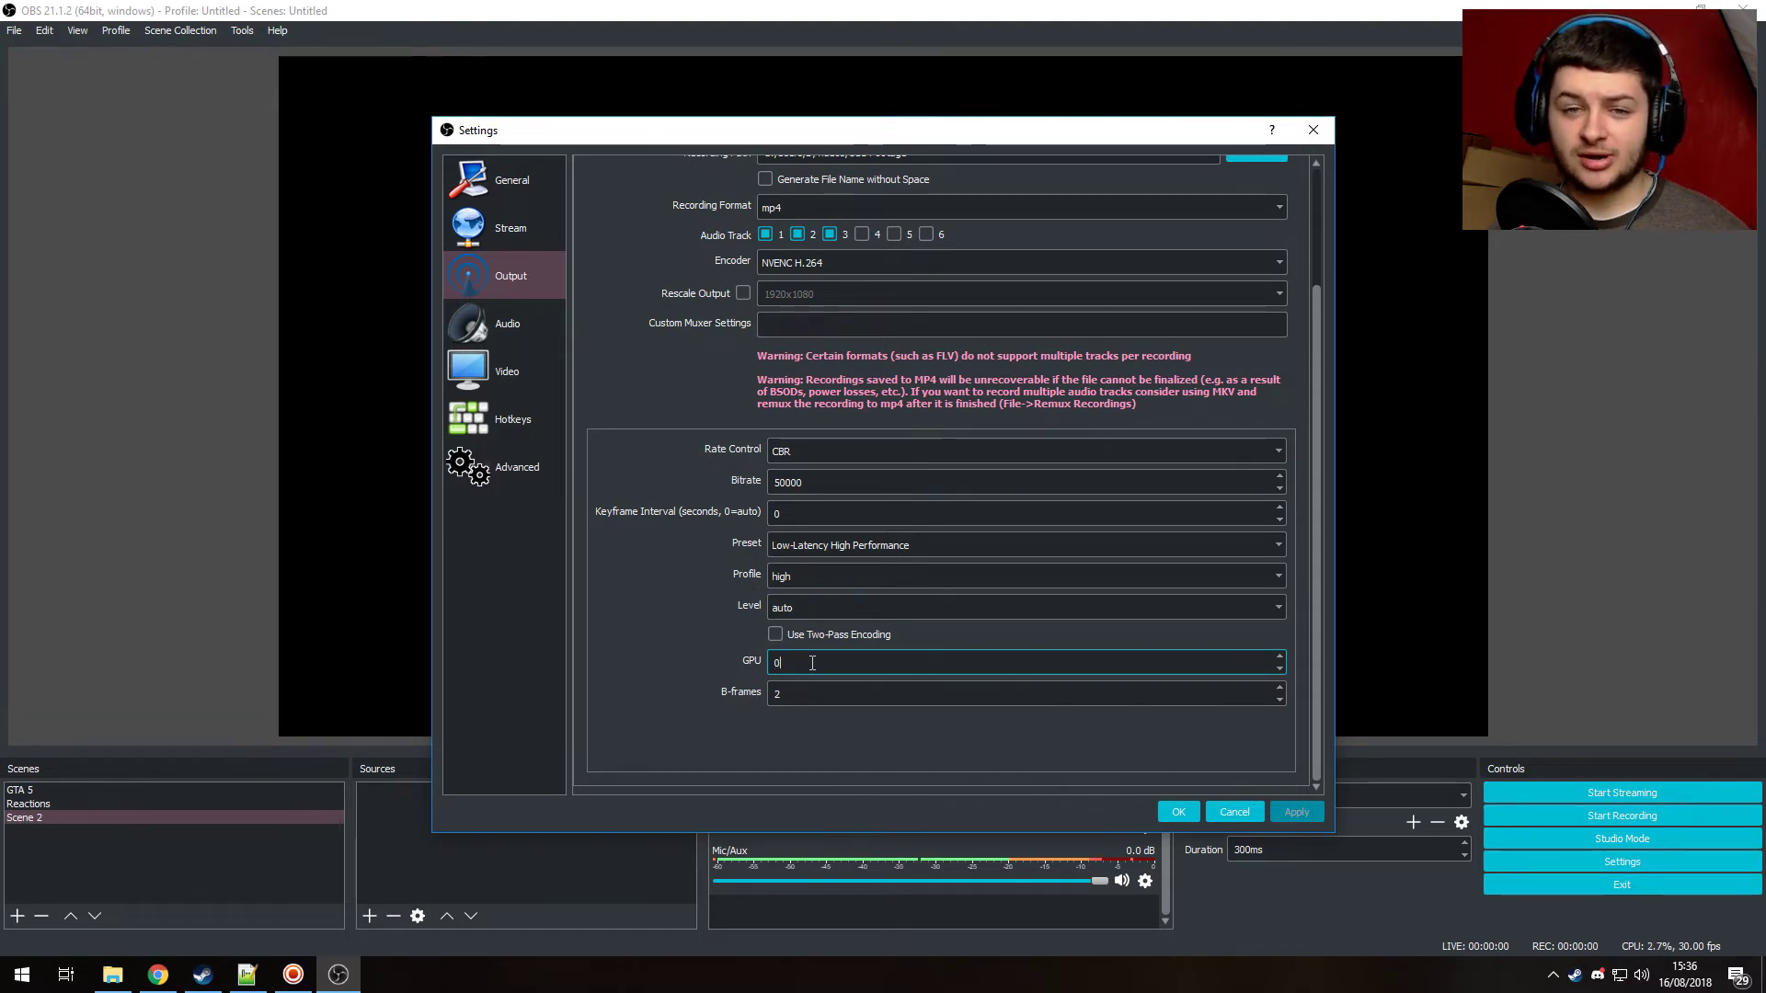
left_click(815, 696)
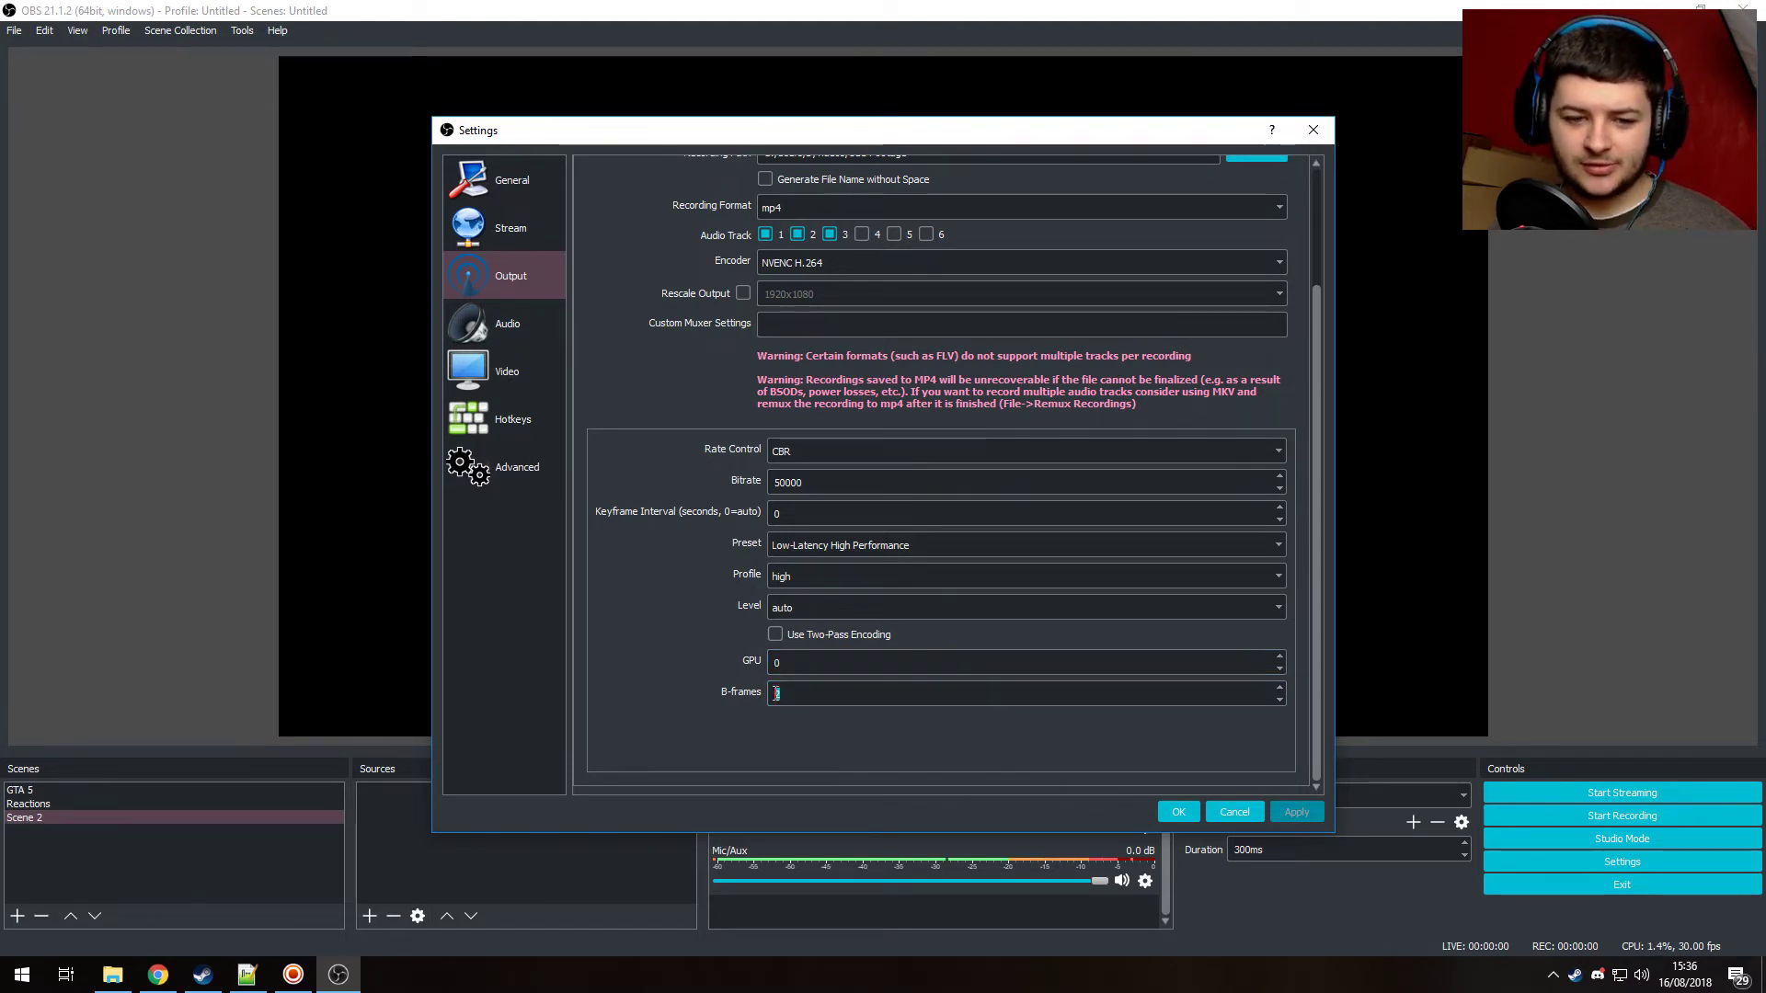
Try two-pass encoding for the recording encoder and turn it back off.
left_click(860, 639)
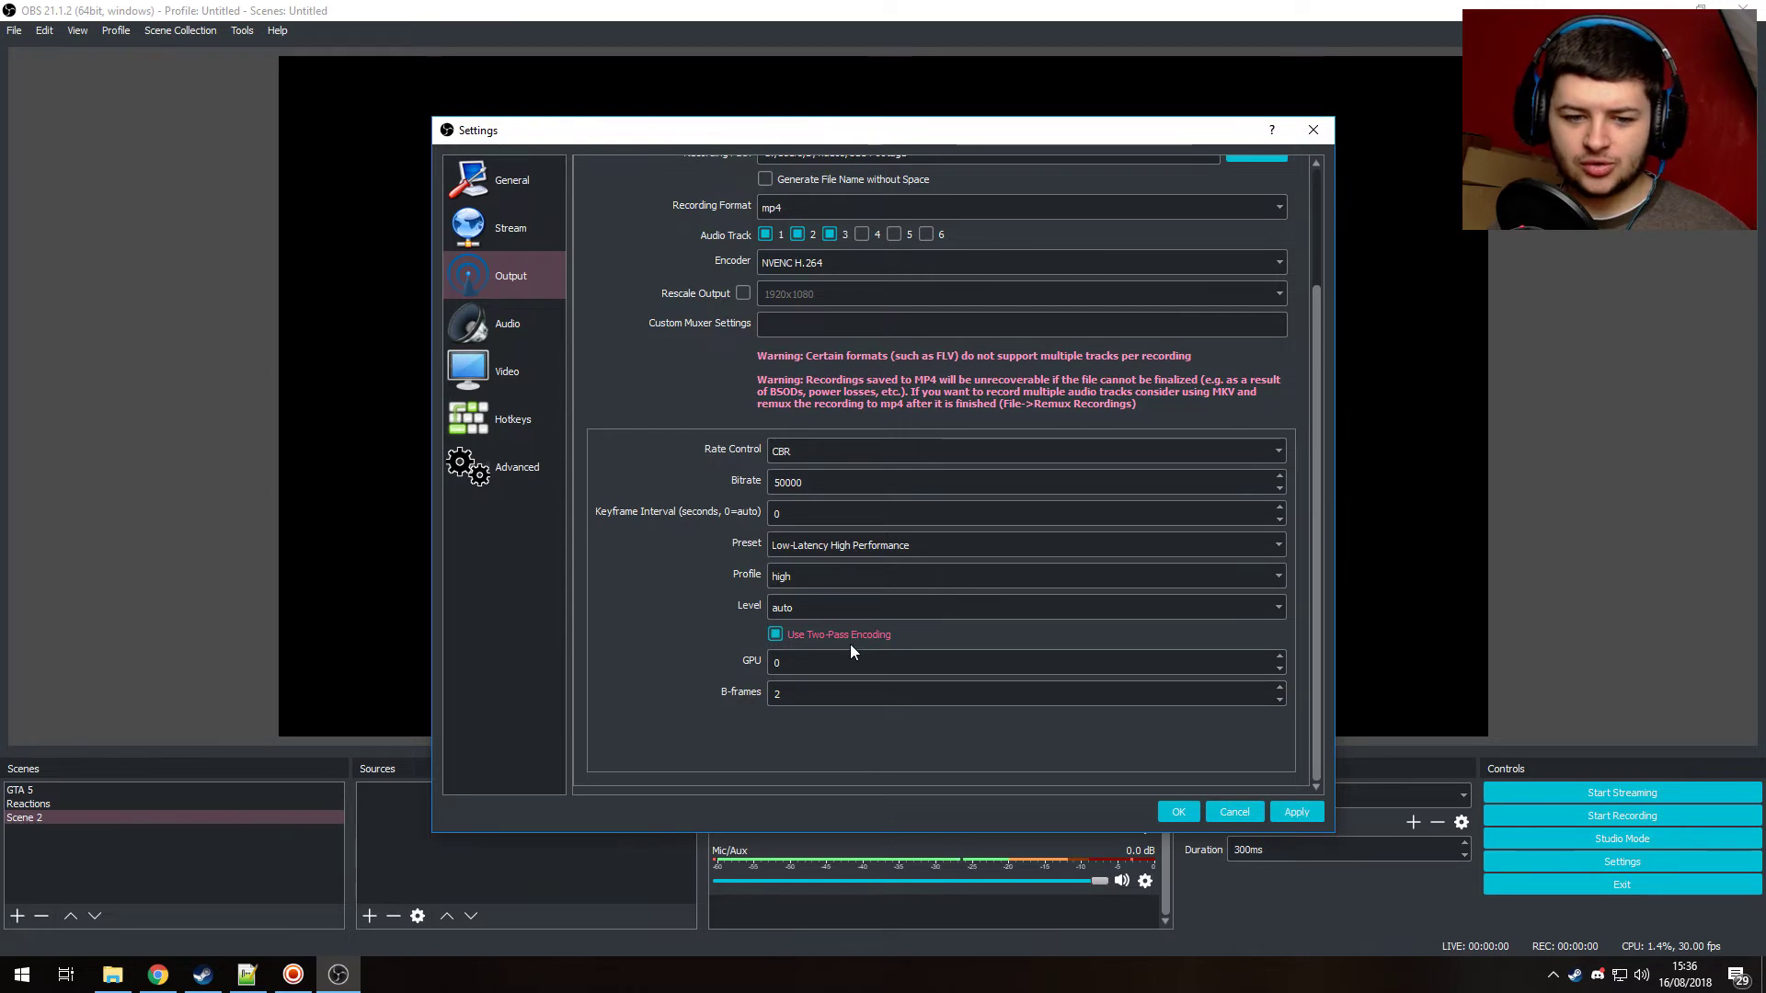
left_click(850, 644)
scroll(627, 548, "up", 3)
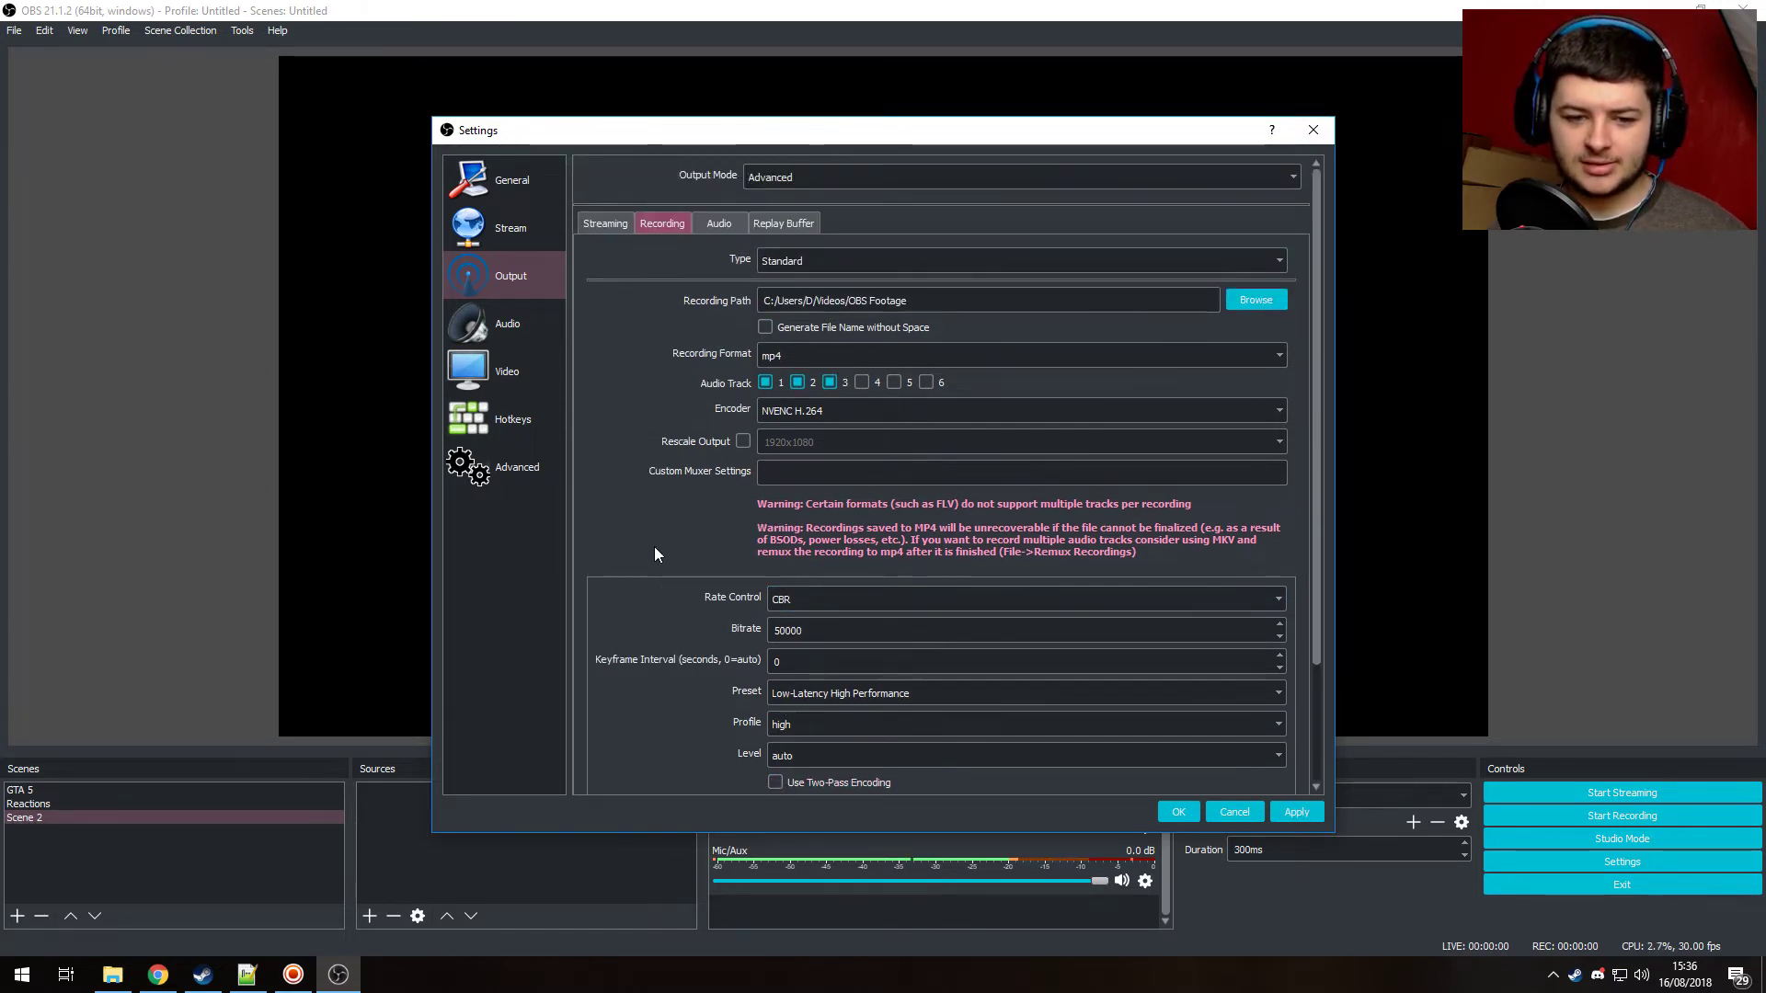
scroll(654, 547, "down", 3)
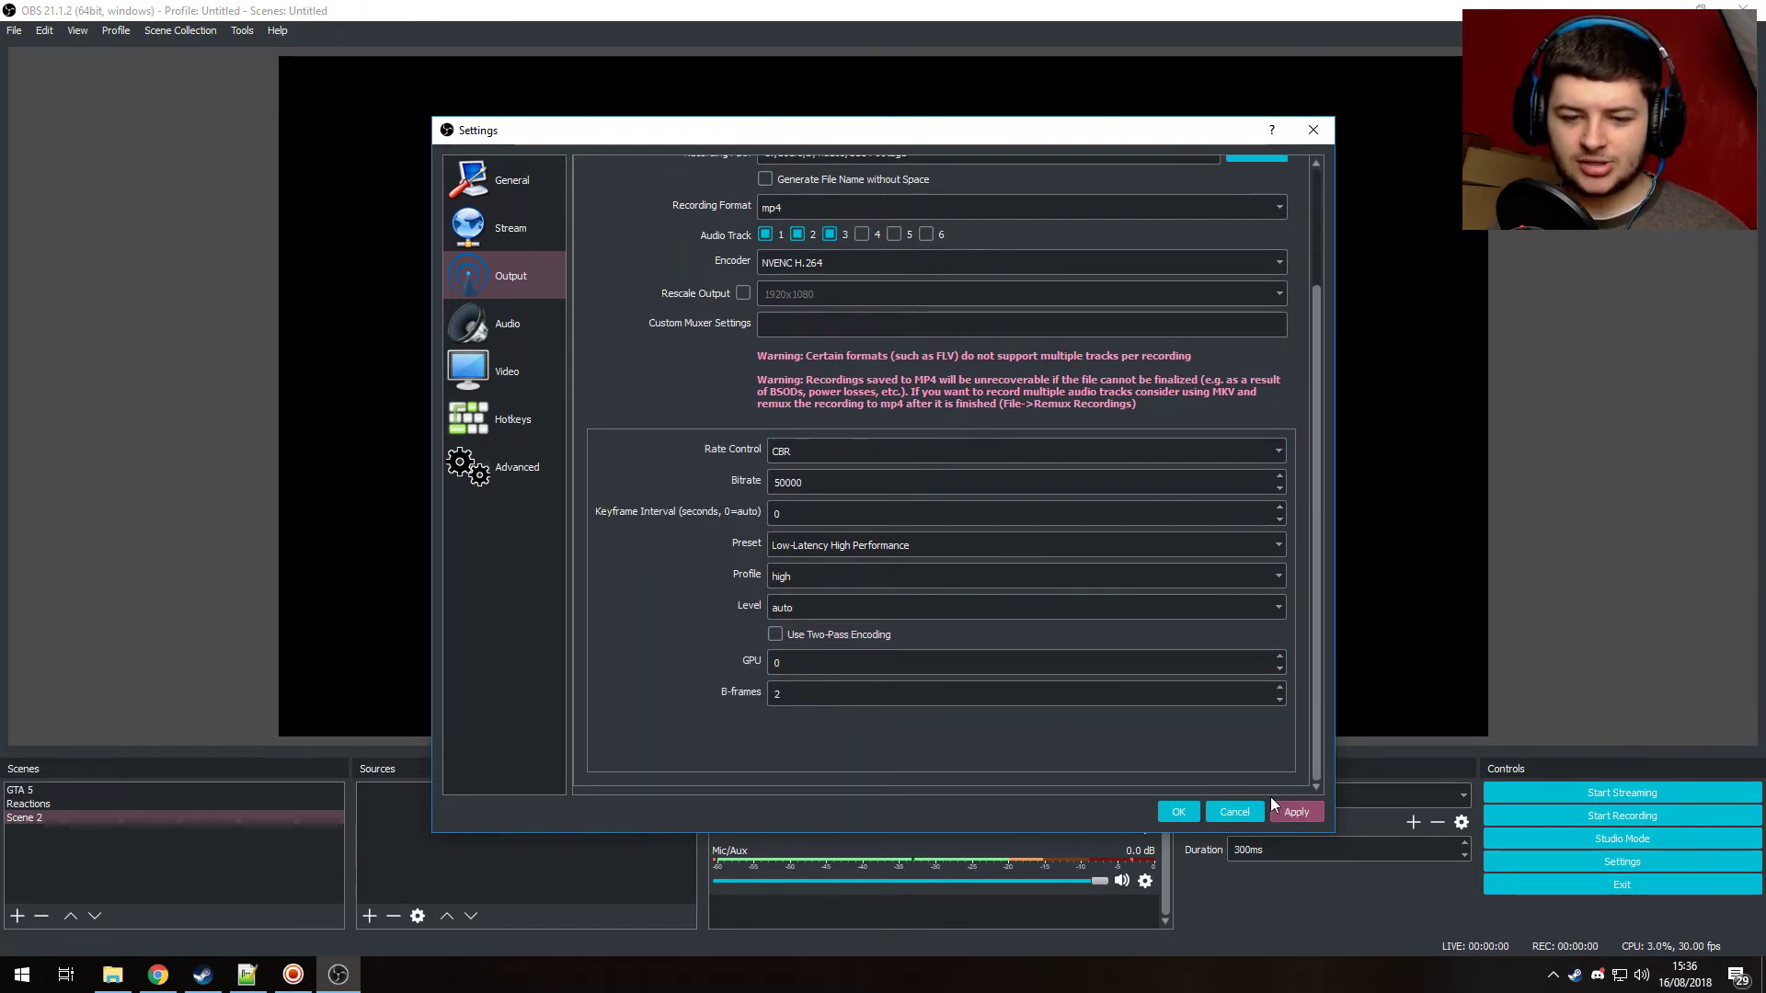
scroll(669, 532, "up", 3)
Examine the audio bitrates set for the output audio tracks.
left_click(721, 224)
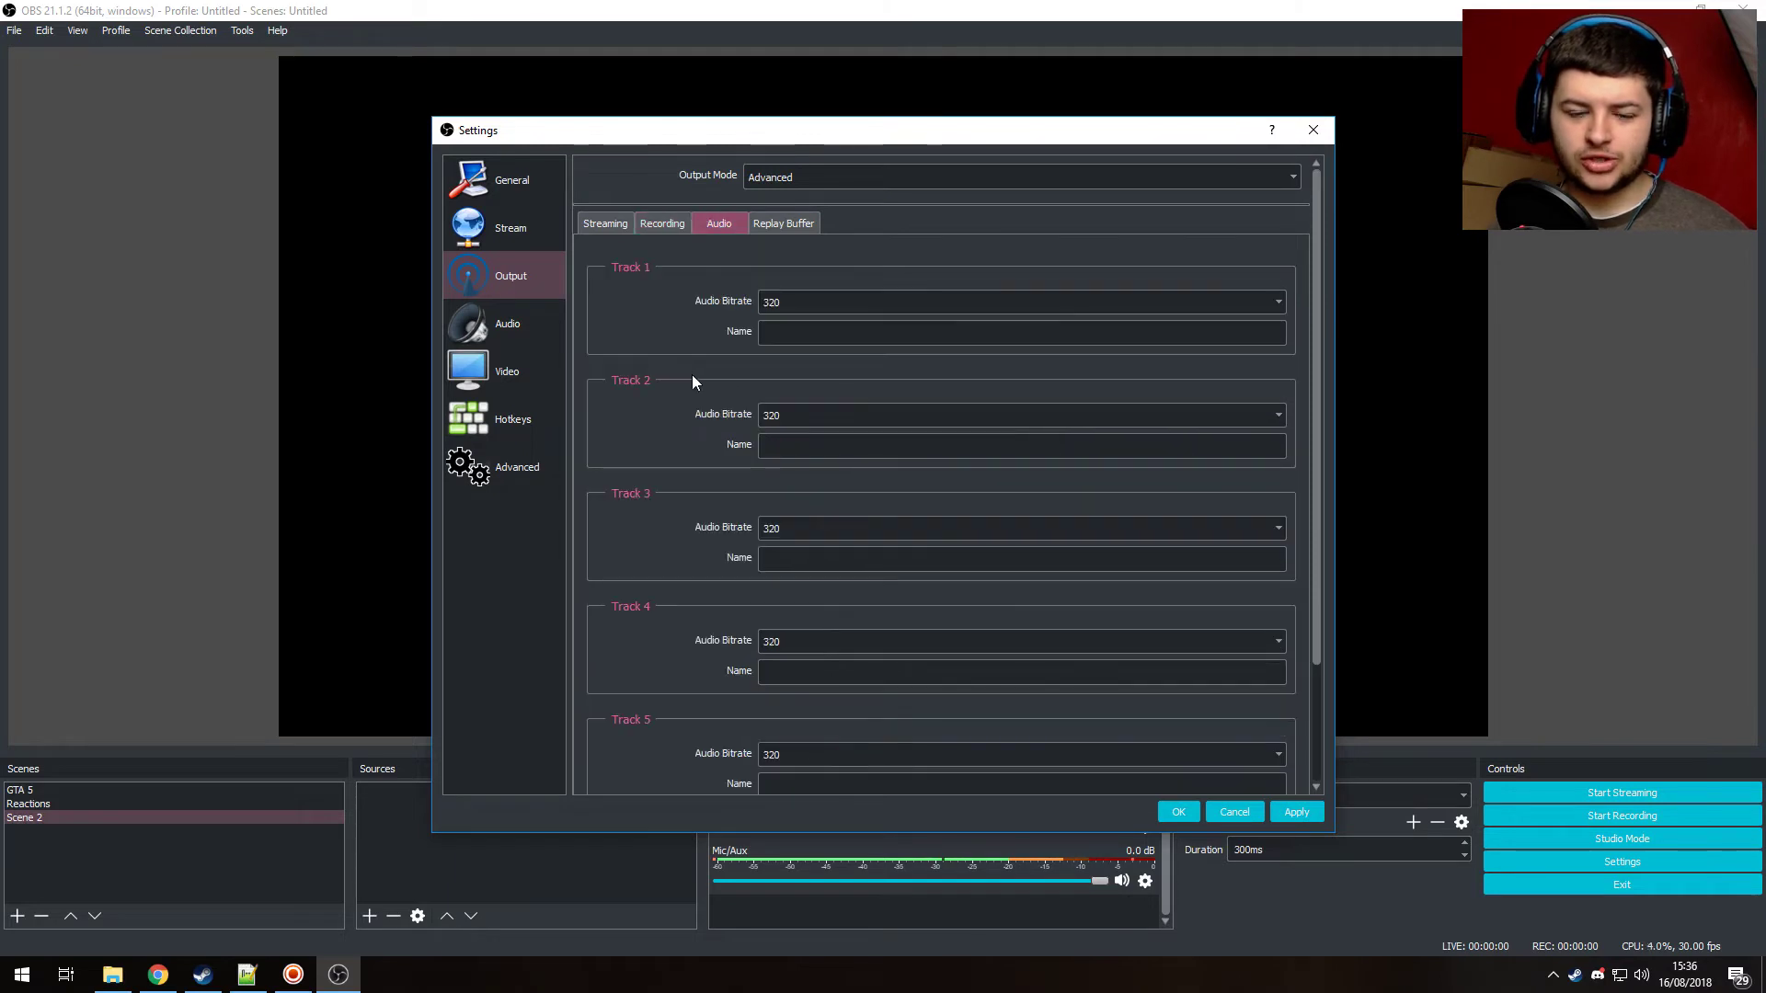
scroll(691, 373, "down", 1)
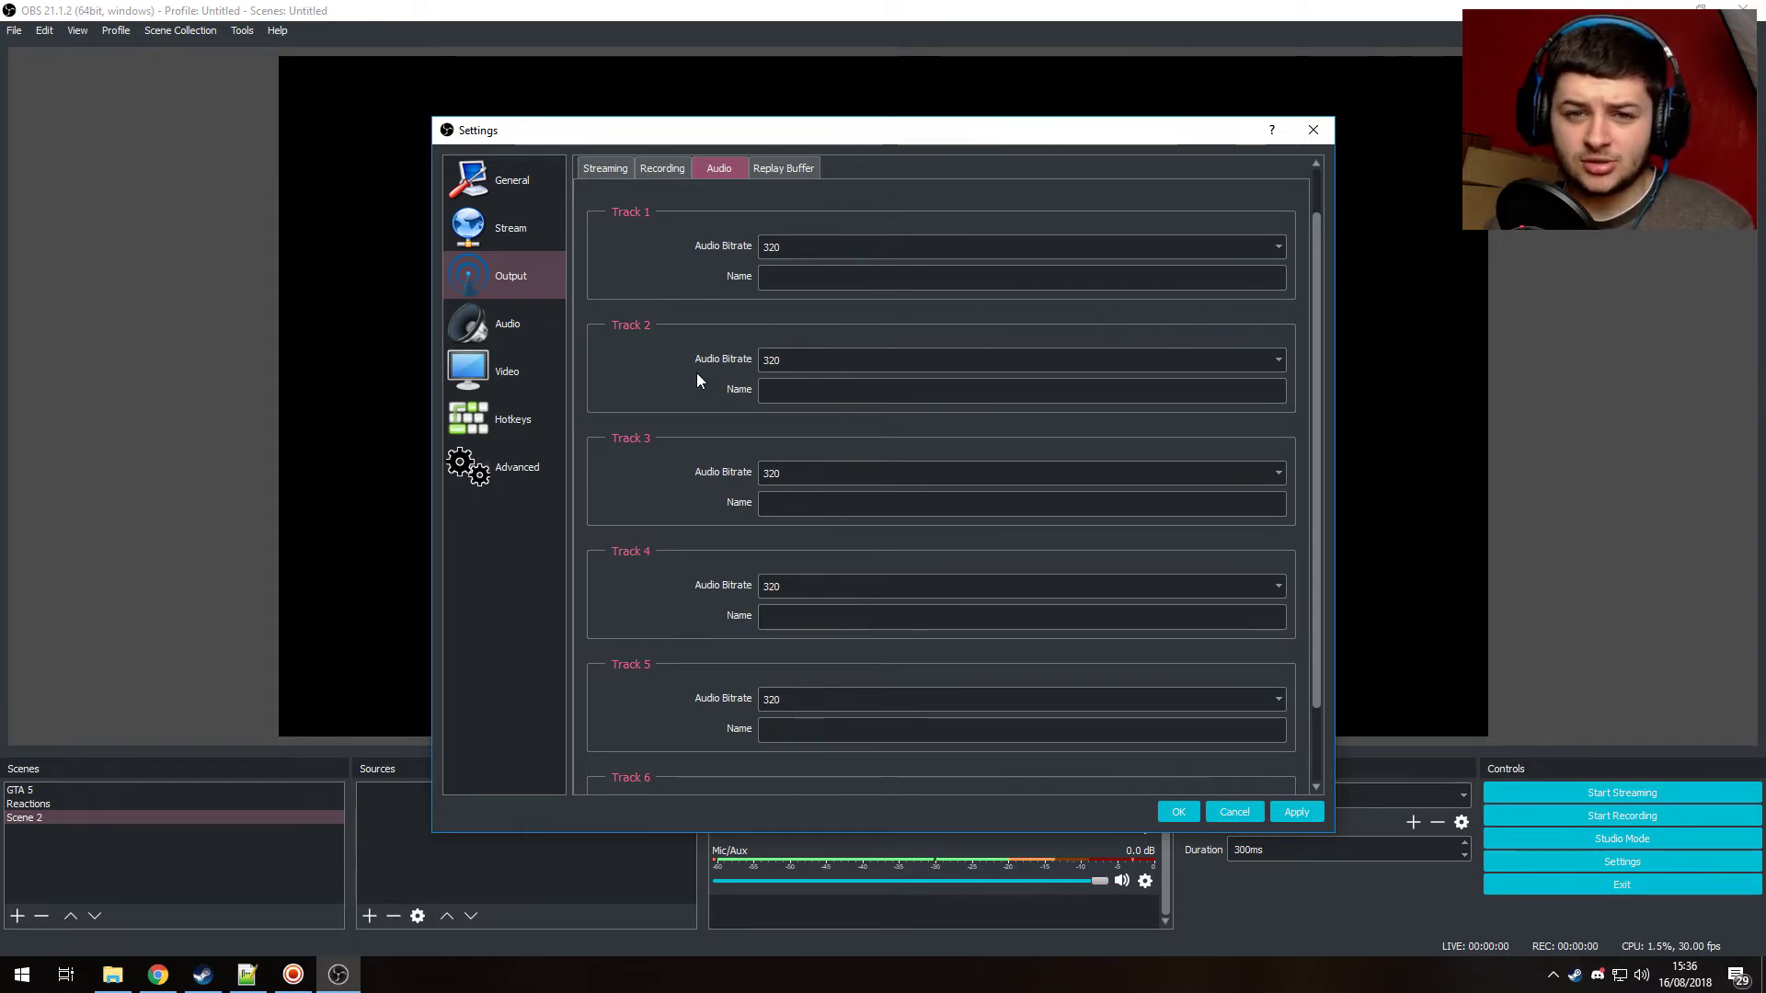
scroll(684, 305, "up", 2)
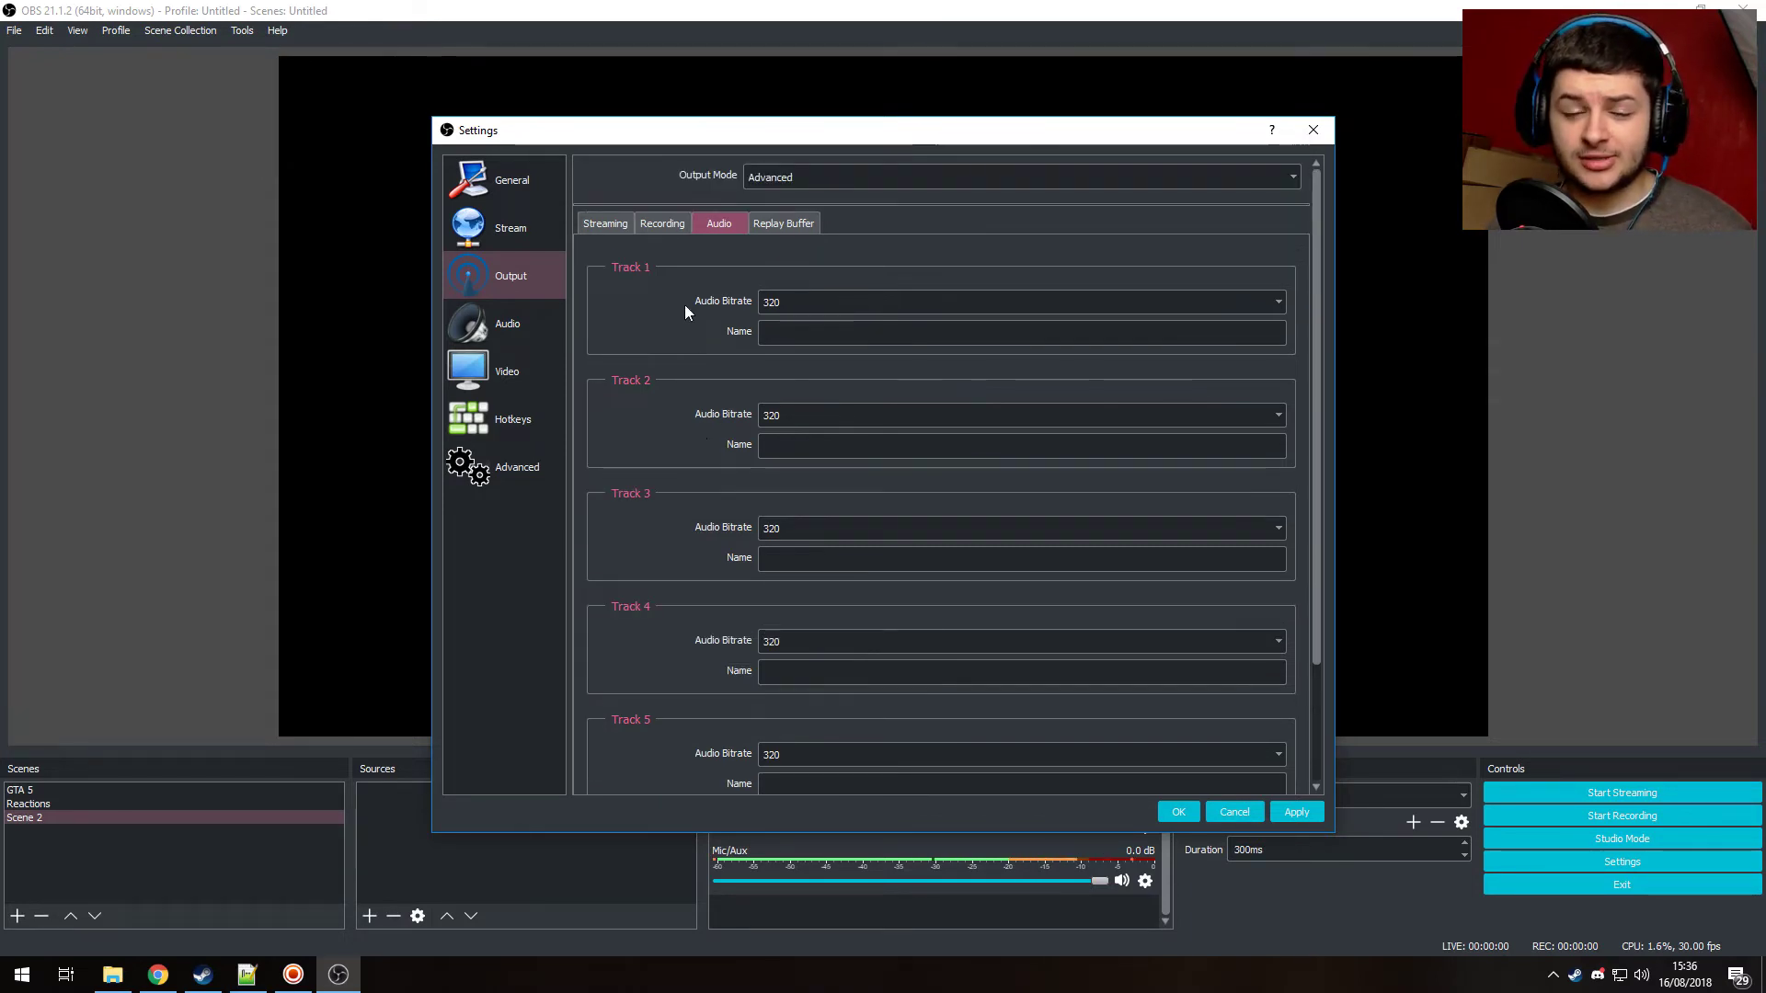
scroll(728, 315, "down", 2)
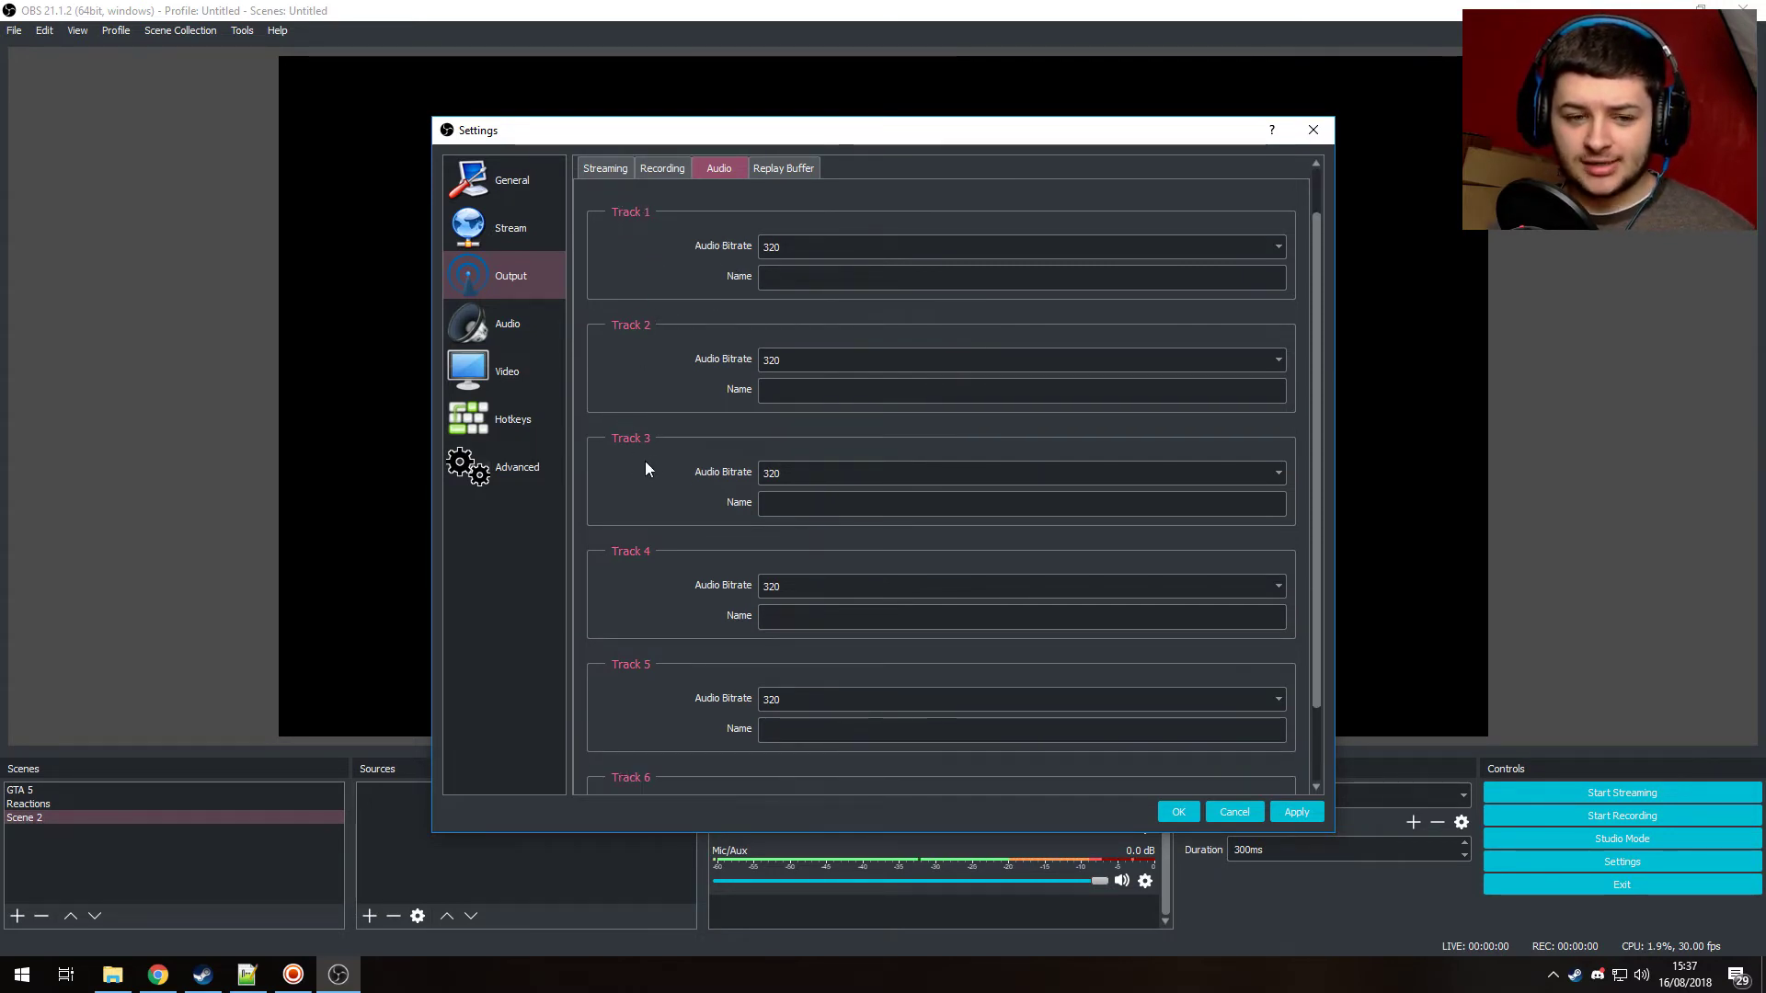
Compare the audio tracks enabled for recording with the per-track audio bitrate settings.
left_click(662, 169)
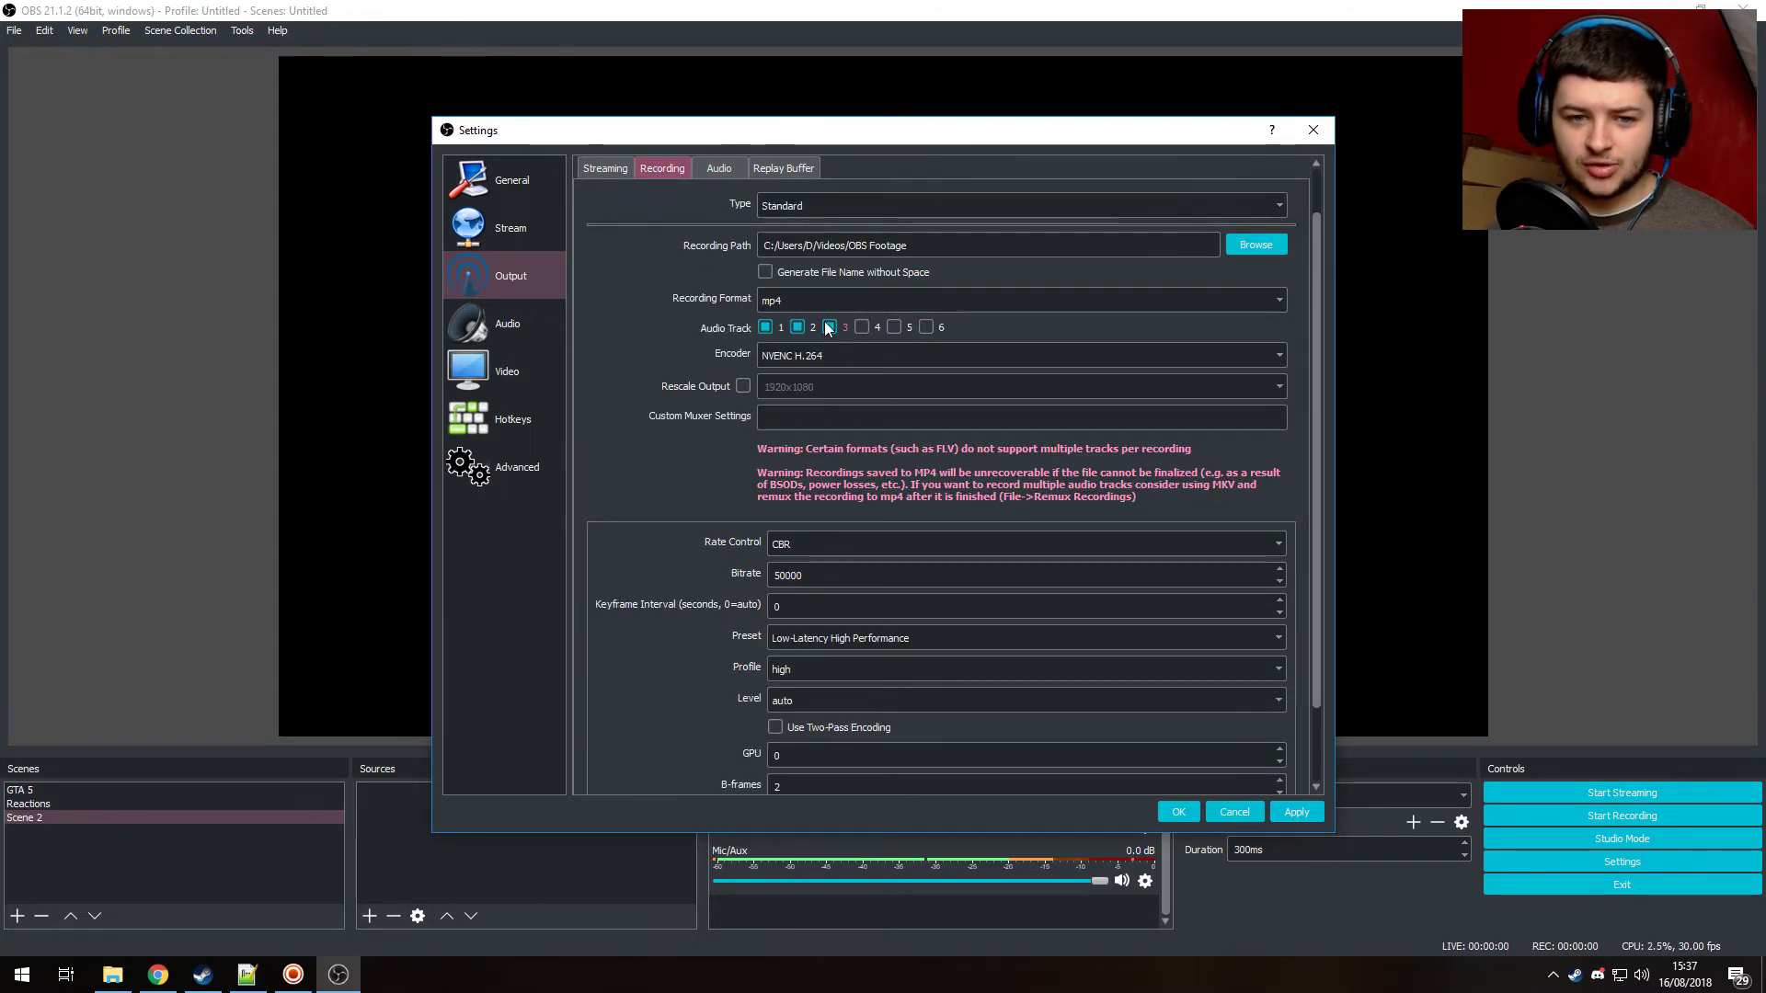
left_click(714, 171)
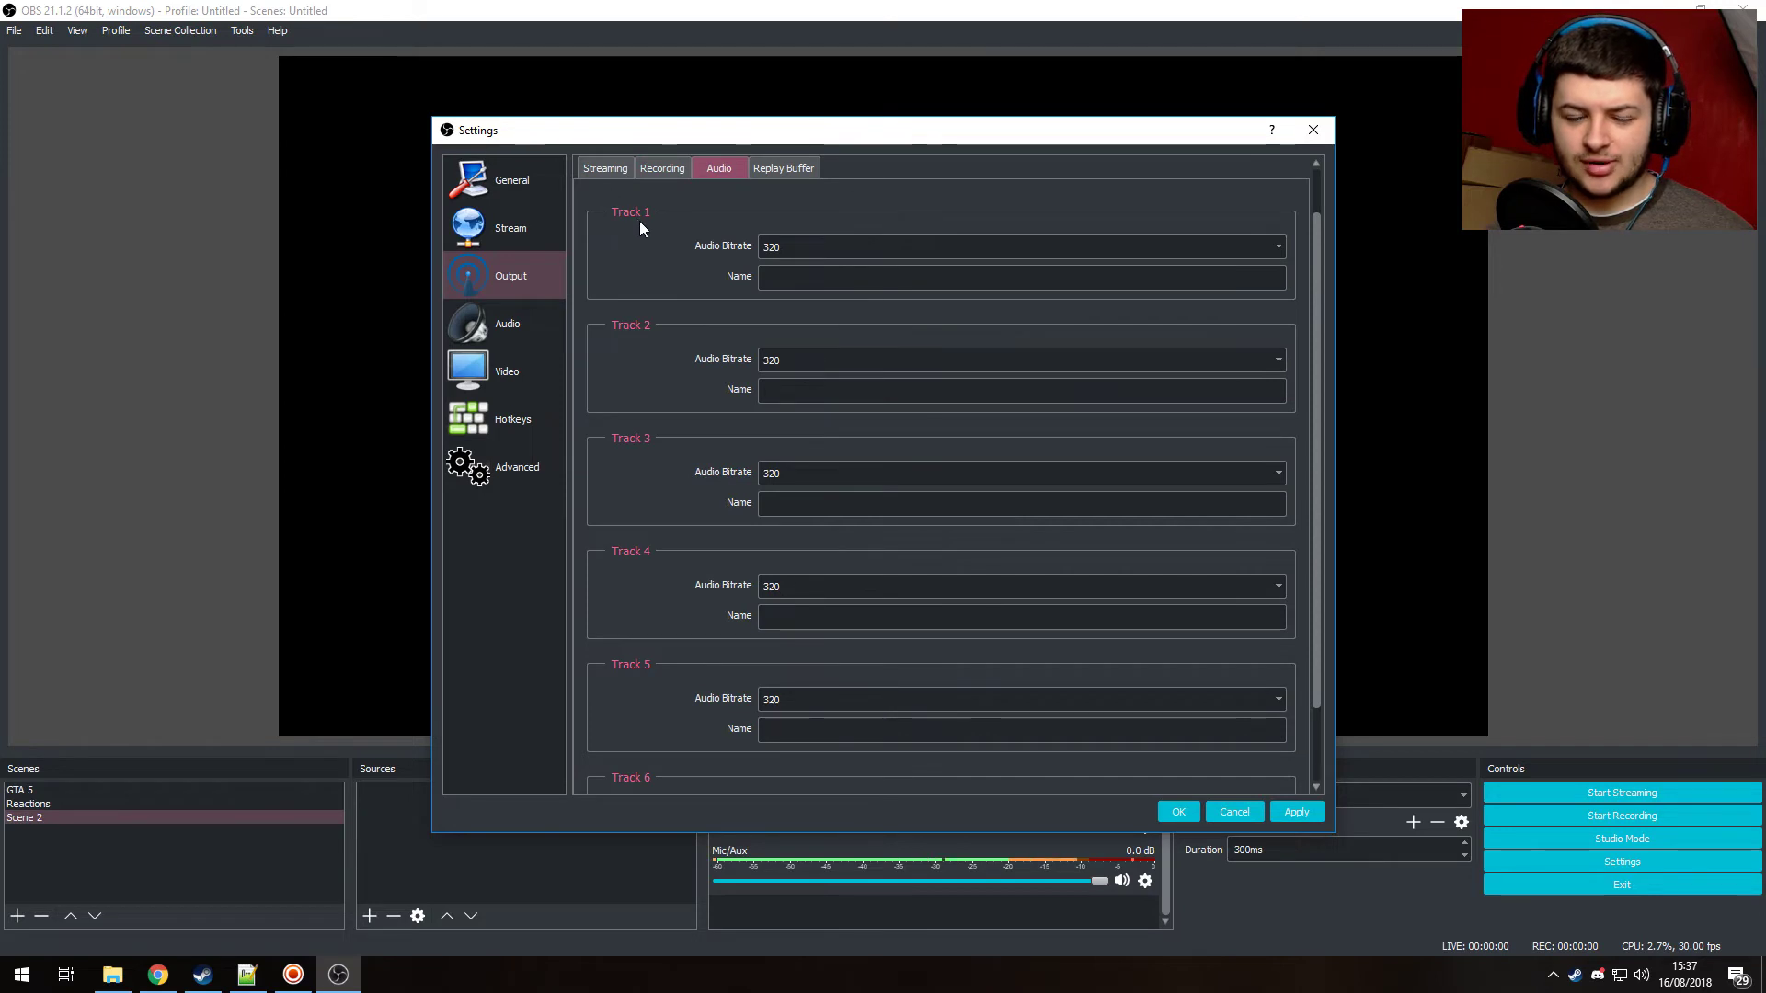
scroll(662, 433, "down", 2)
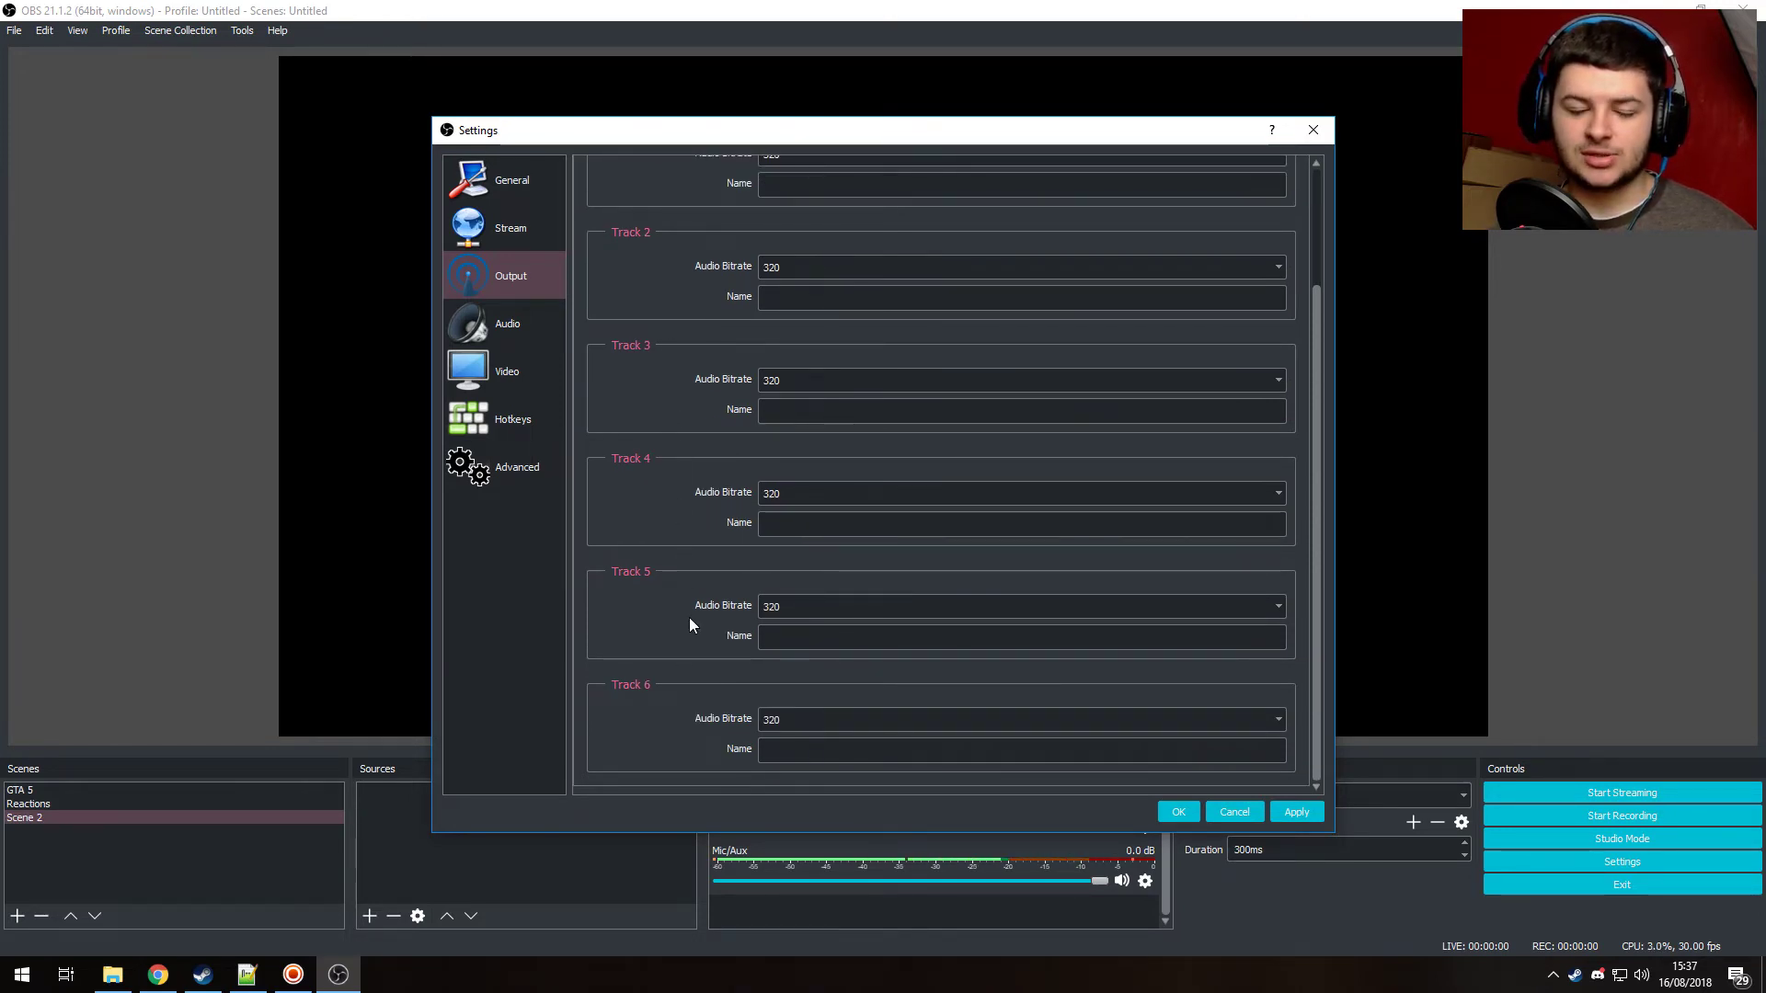
Set the audio bitrate of Track 1 to 320 and apply the settings.
scroll(688, 616, "up", 3)
left_click(775, 302)
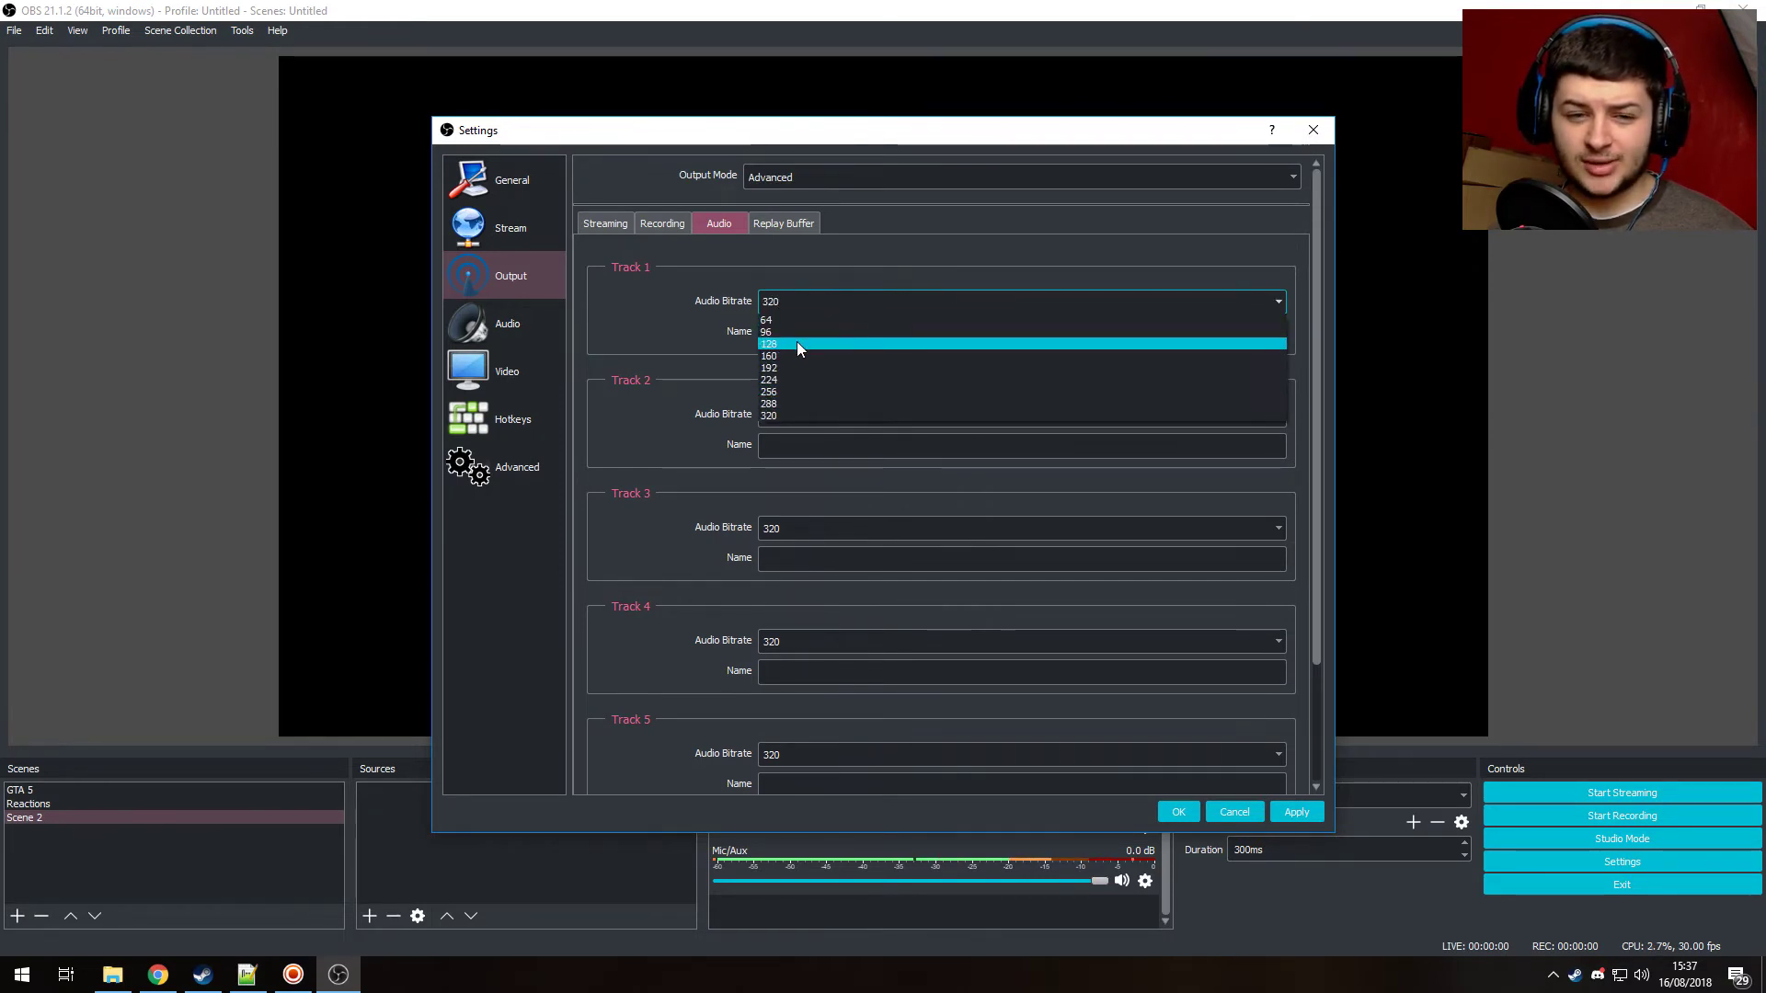
left_click(789, 415)
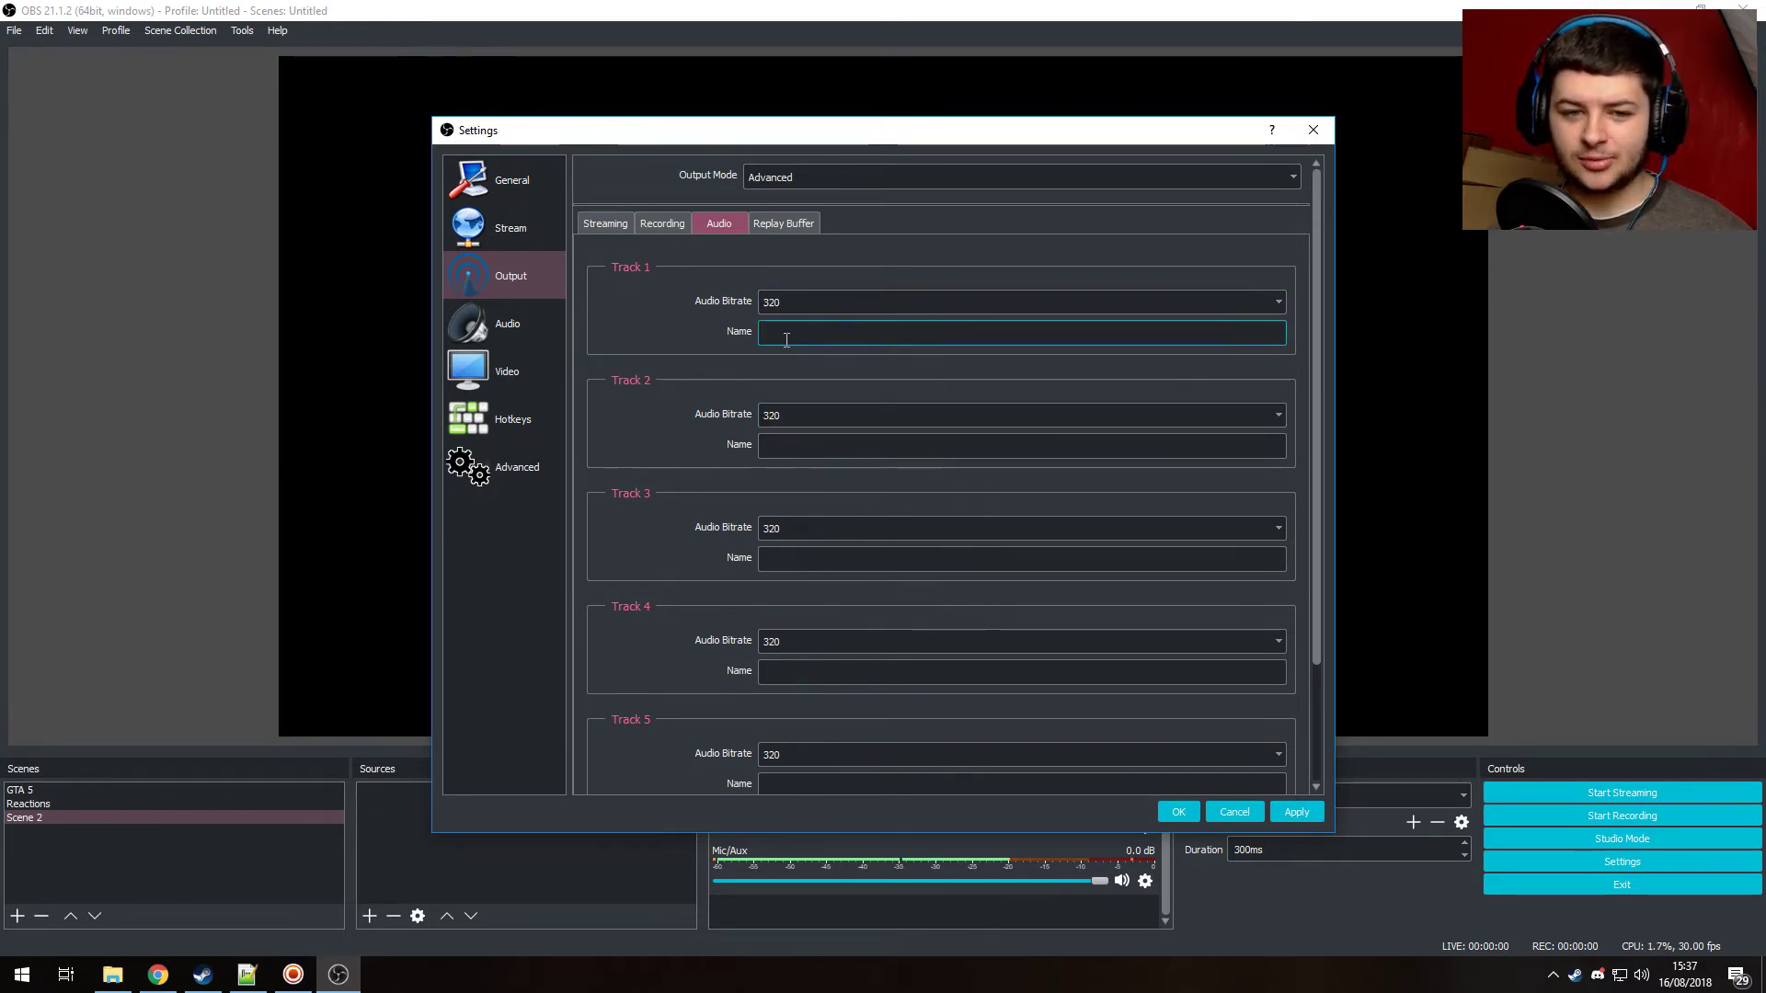
left_click(1295, 812)
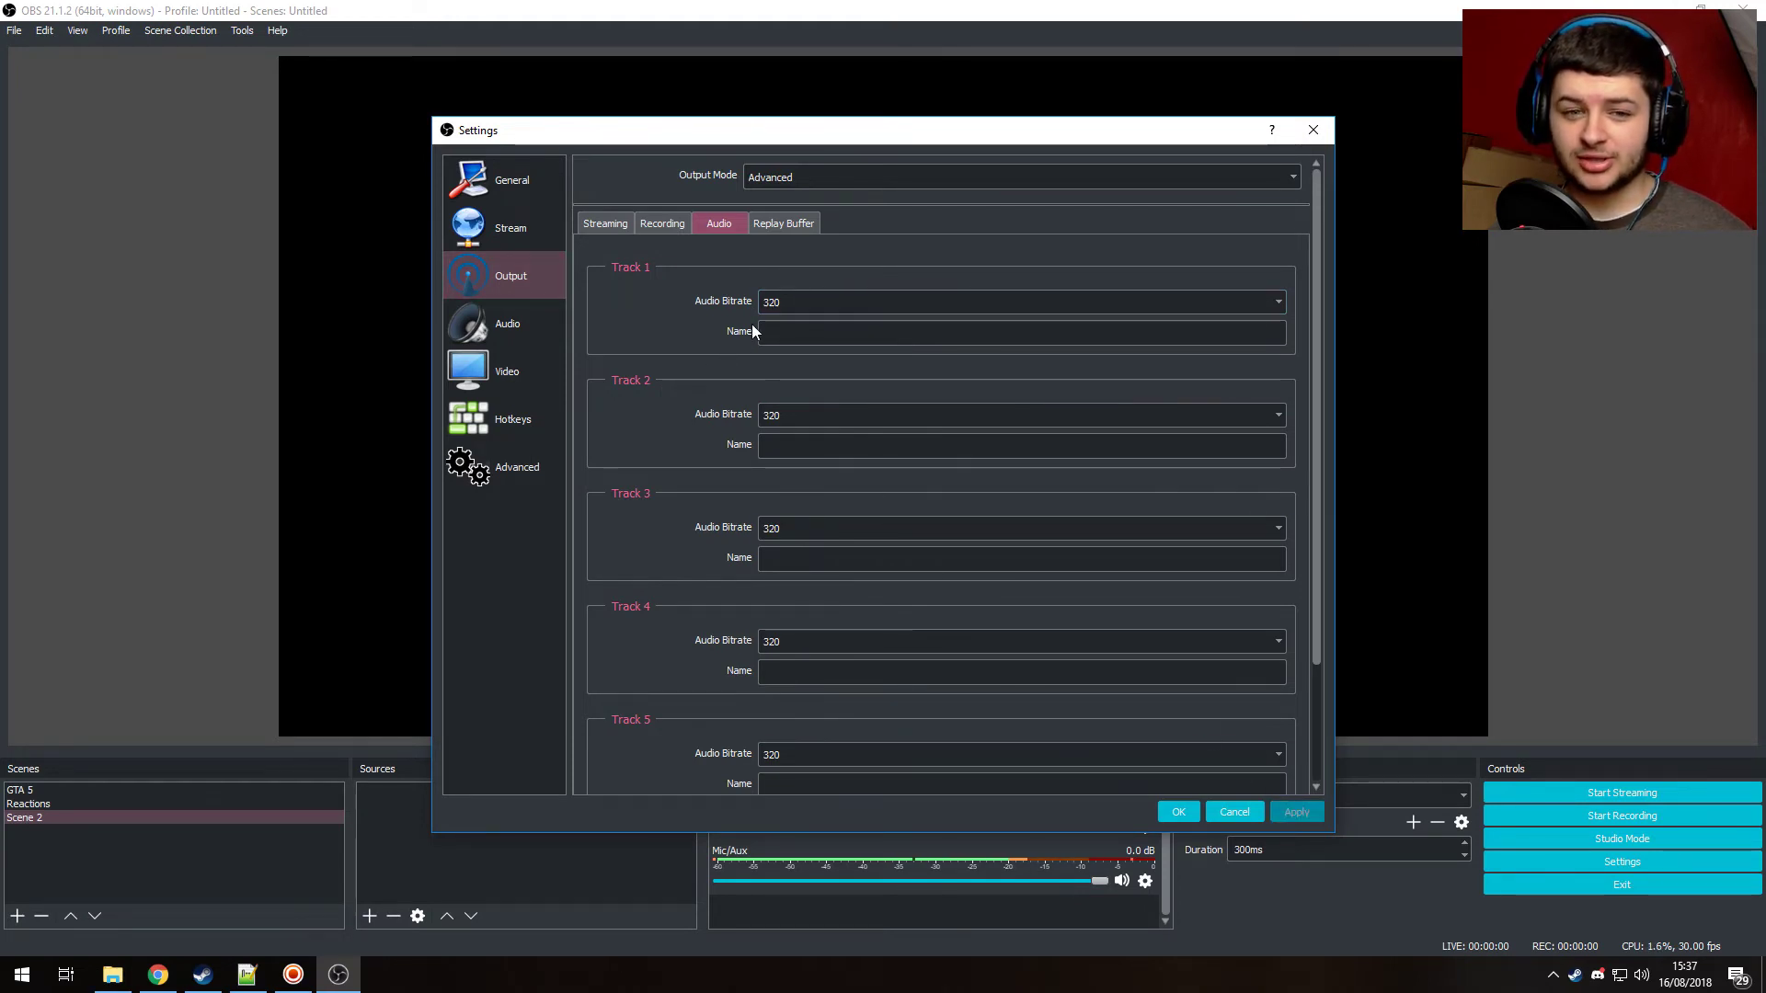
left_click(782, 303)
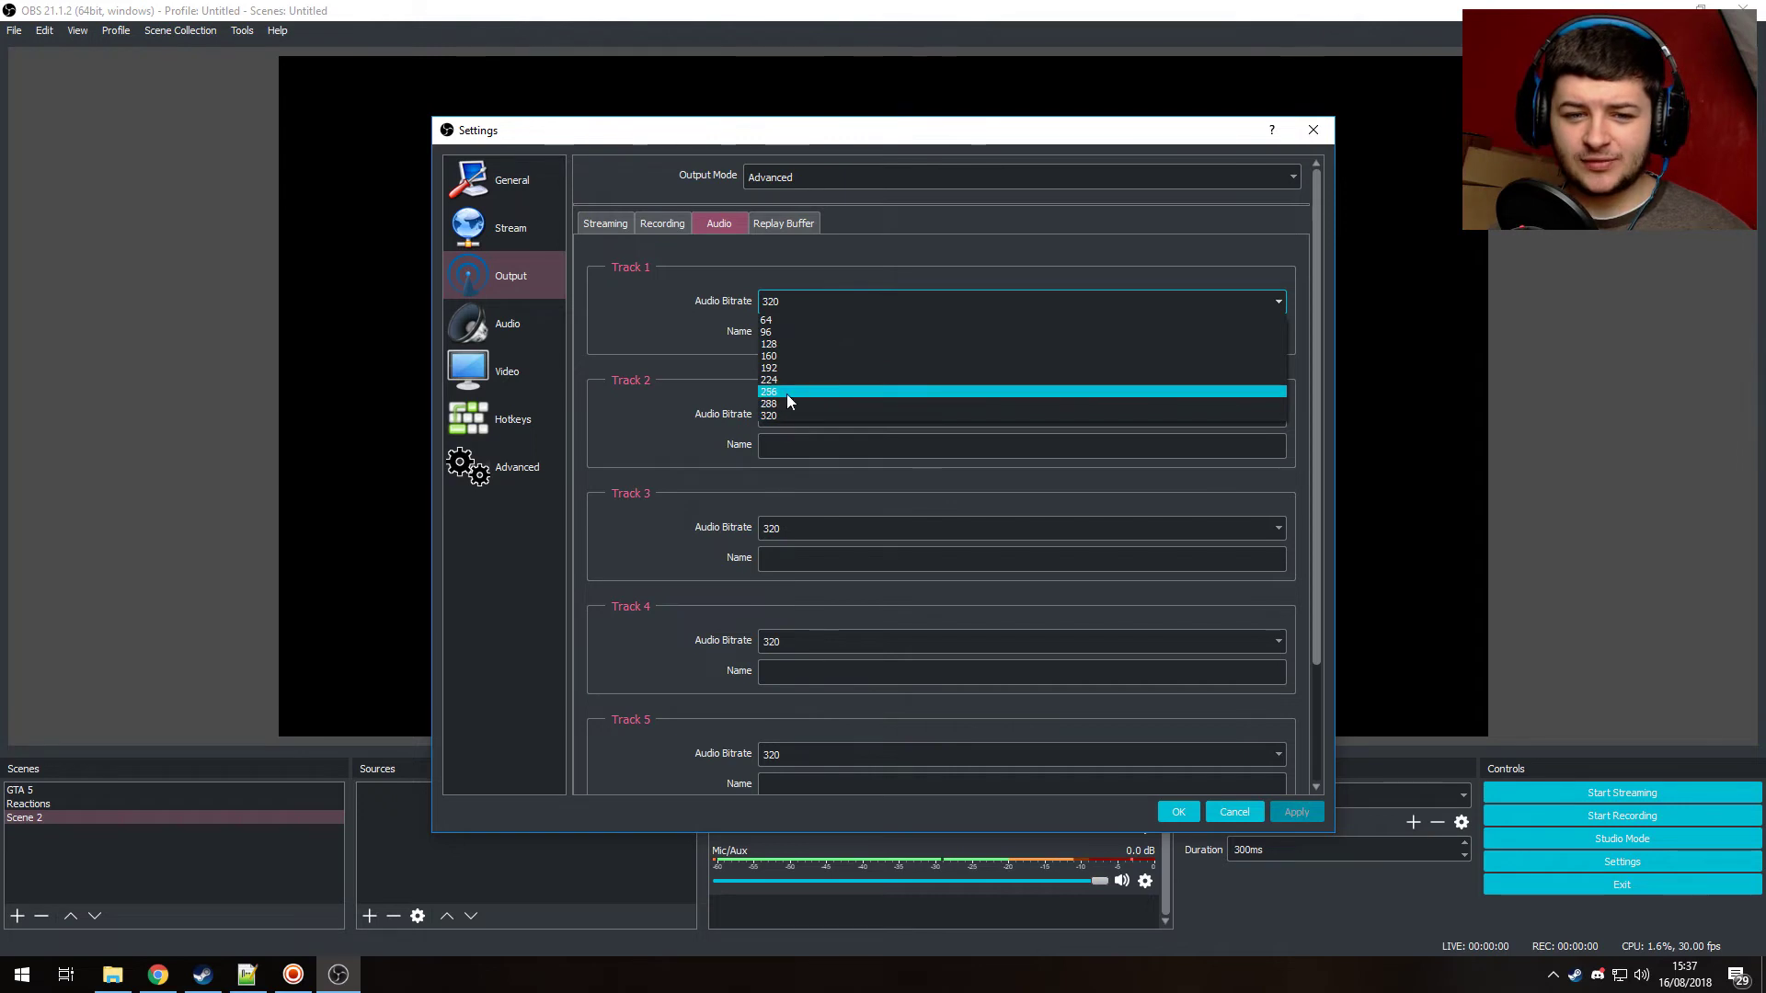
left_click(664, 312)
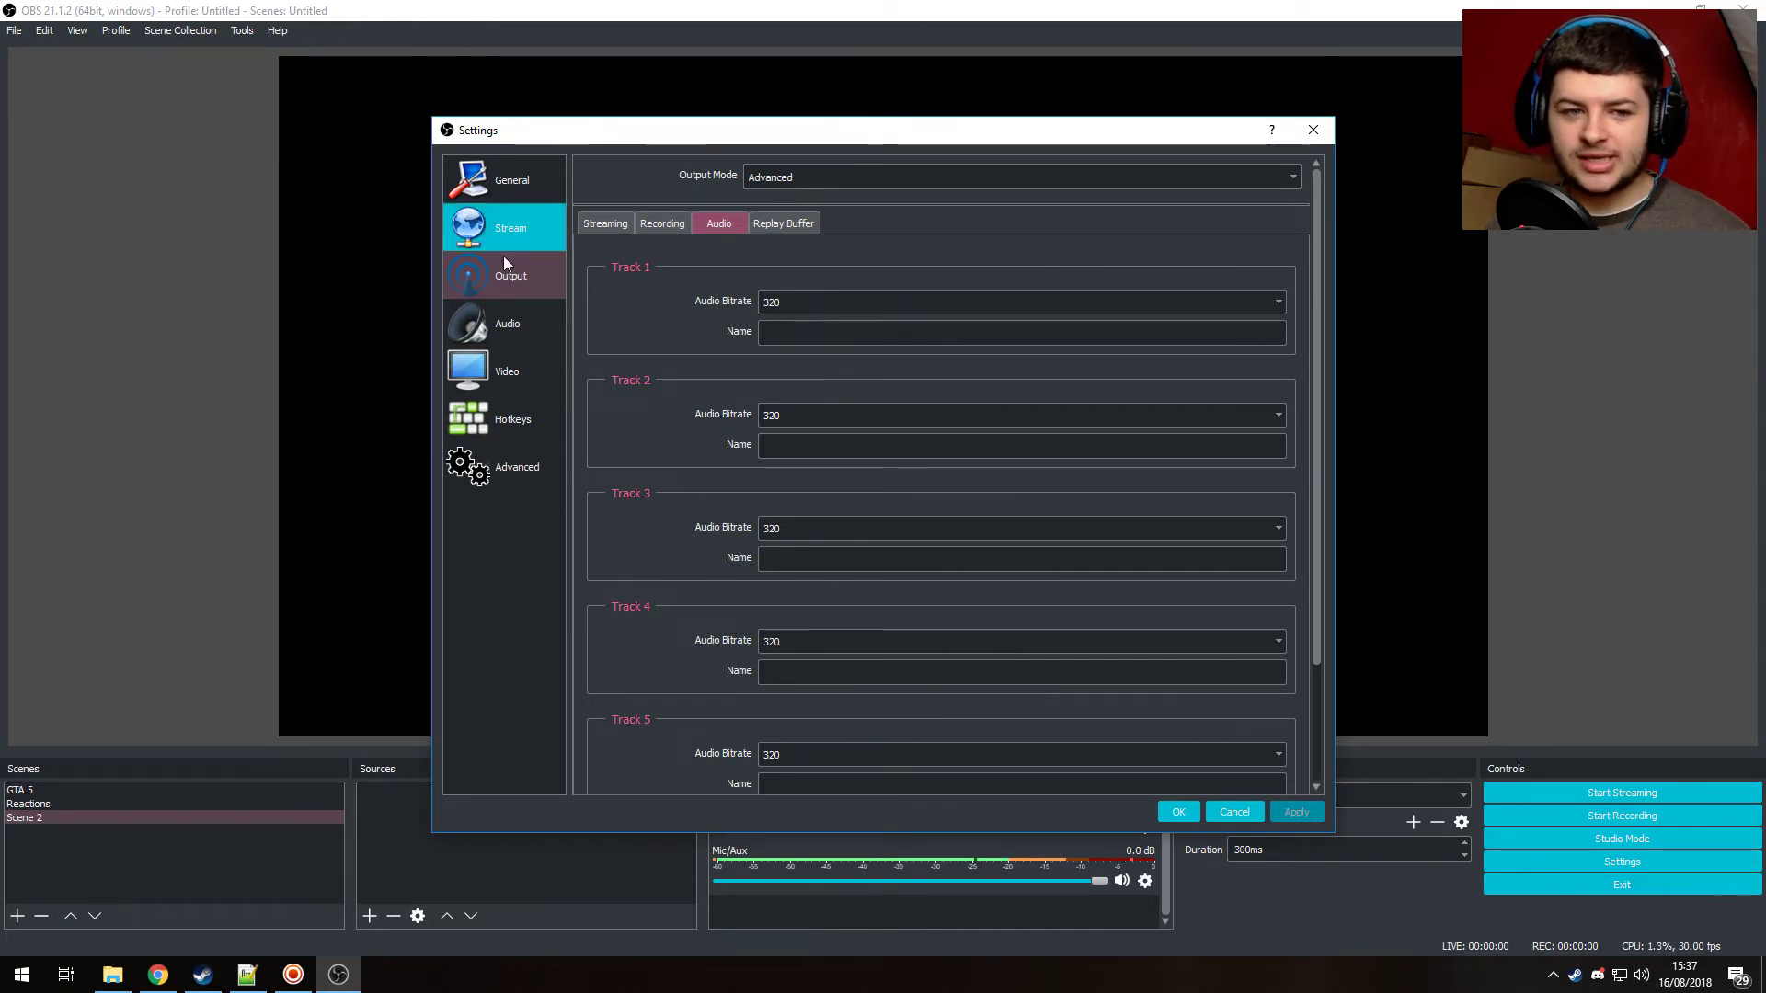
Review the available sample rate and channel options in the audio settings without choosing different ones.
left_click(508, 320)
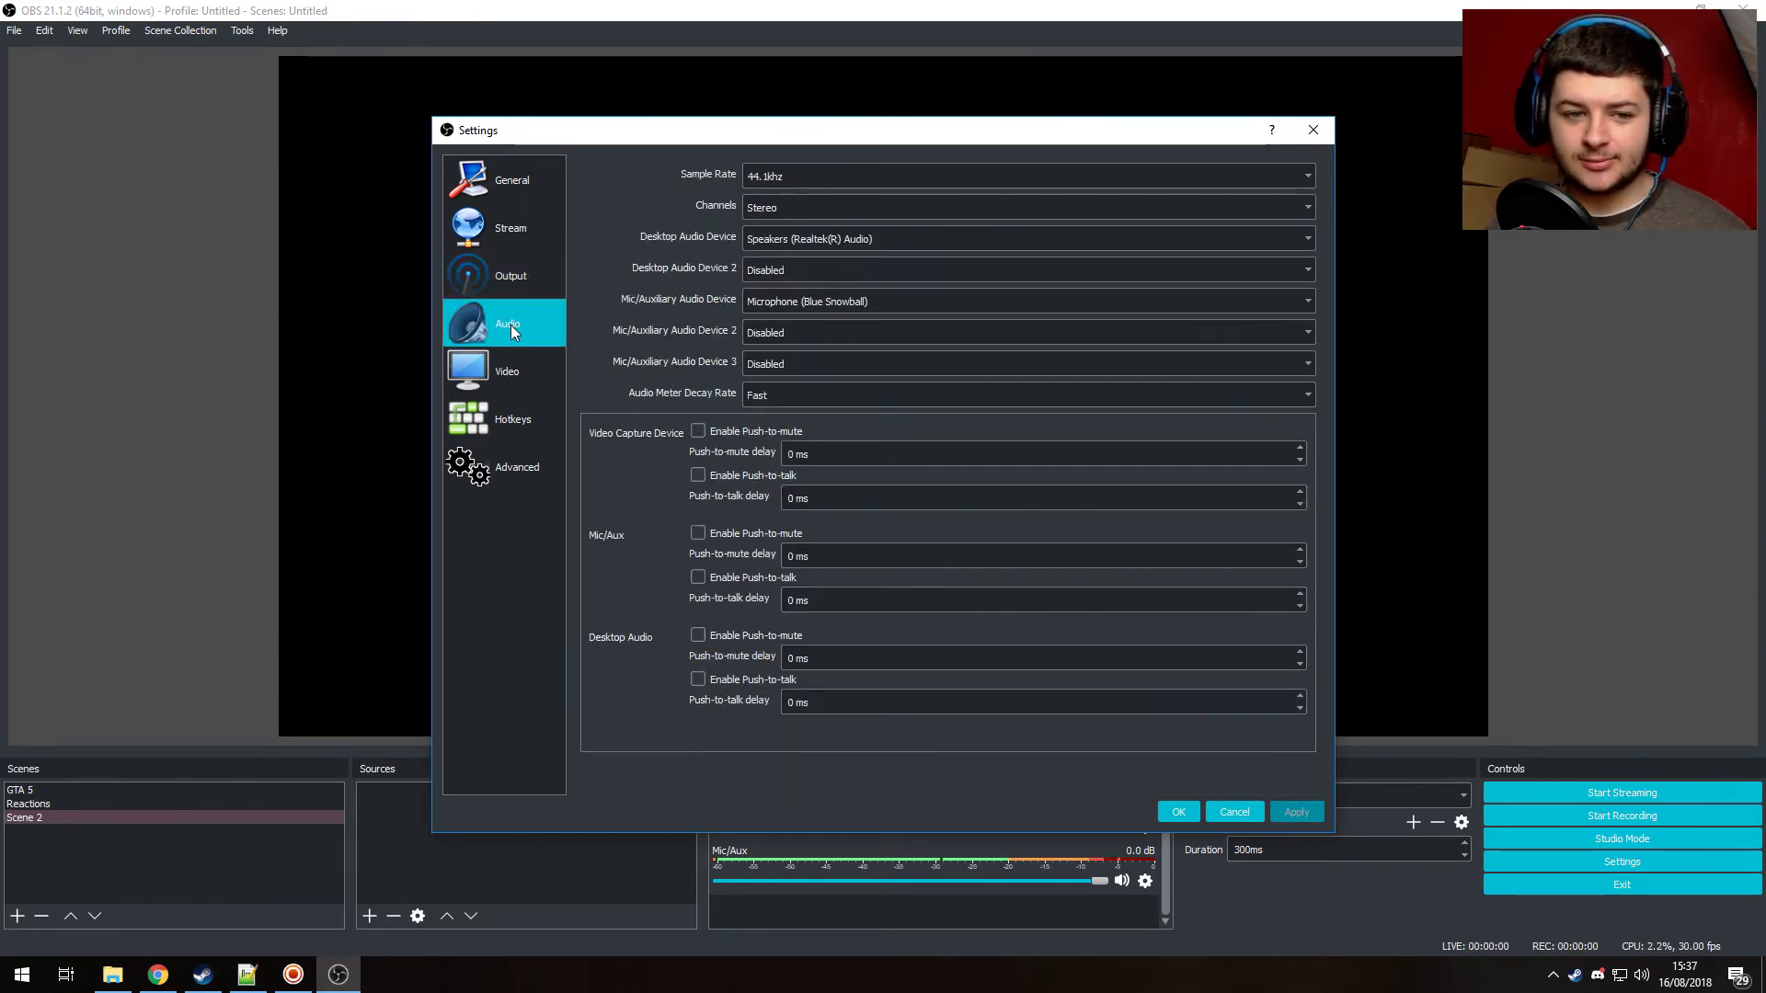
left_click(758, 180)
left_click(768, 179)
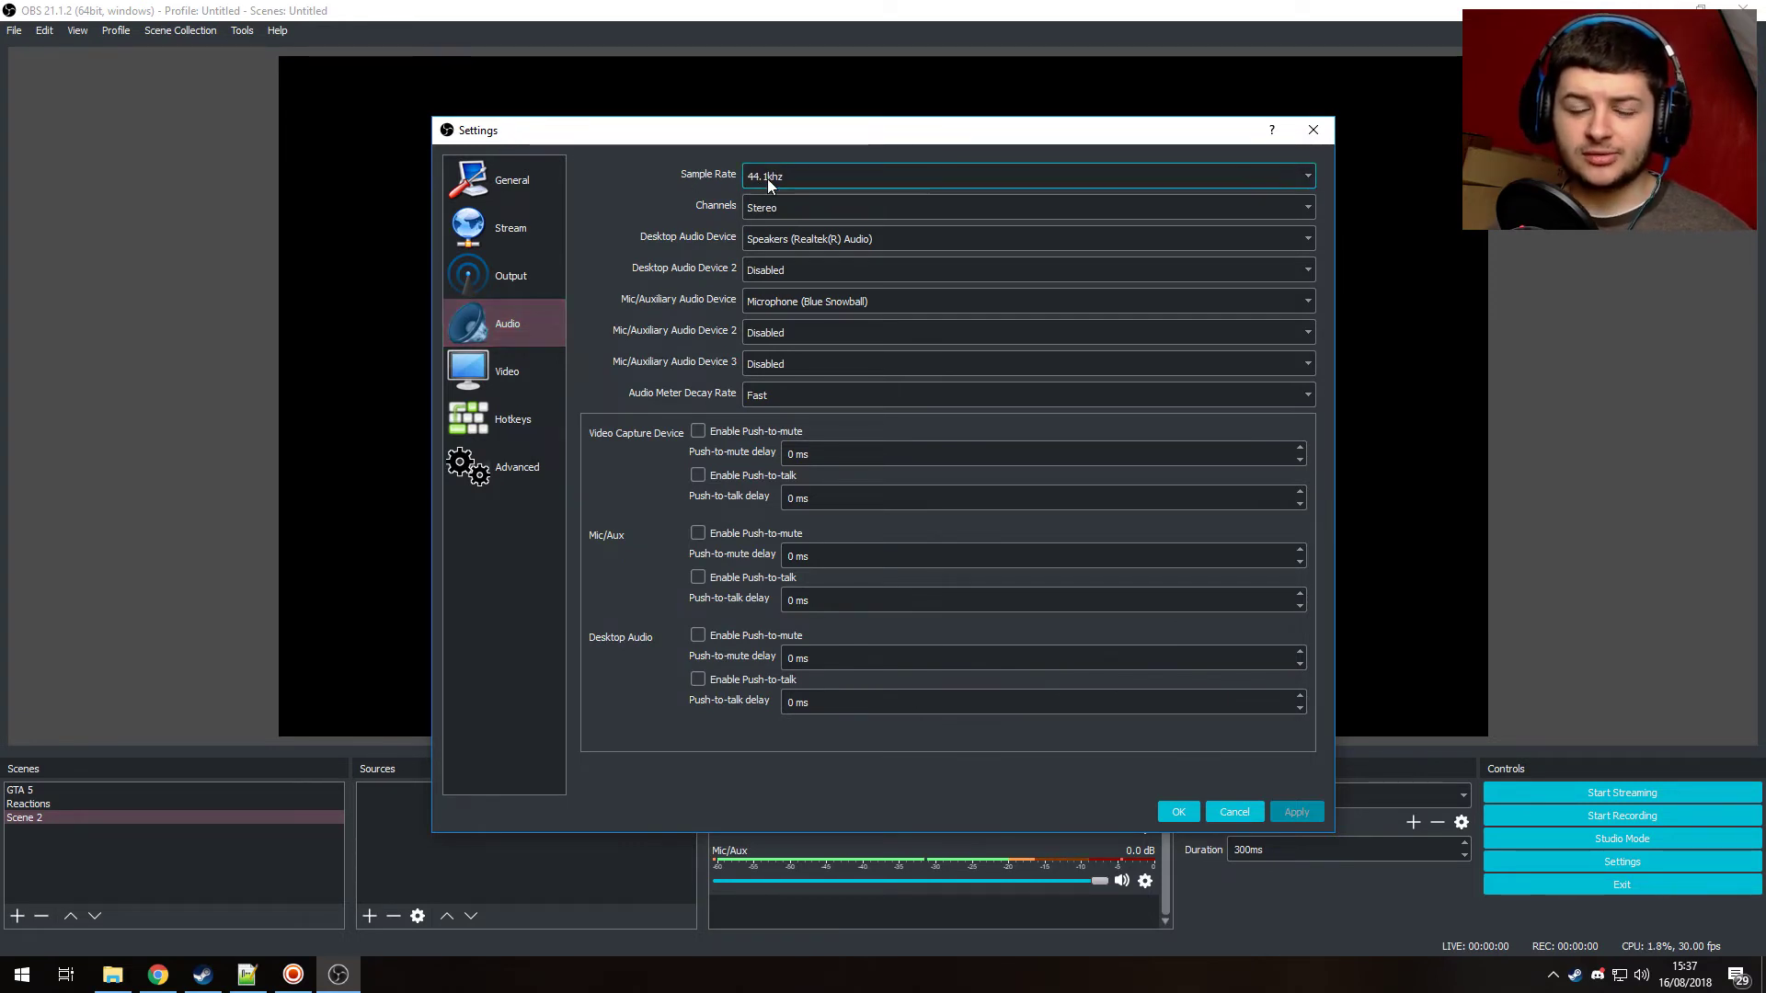
left_click(767, 178)
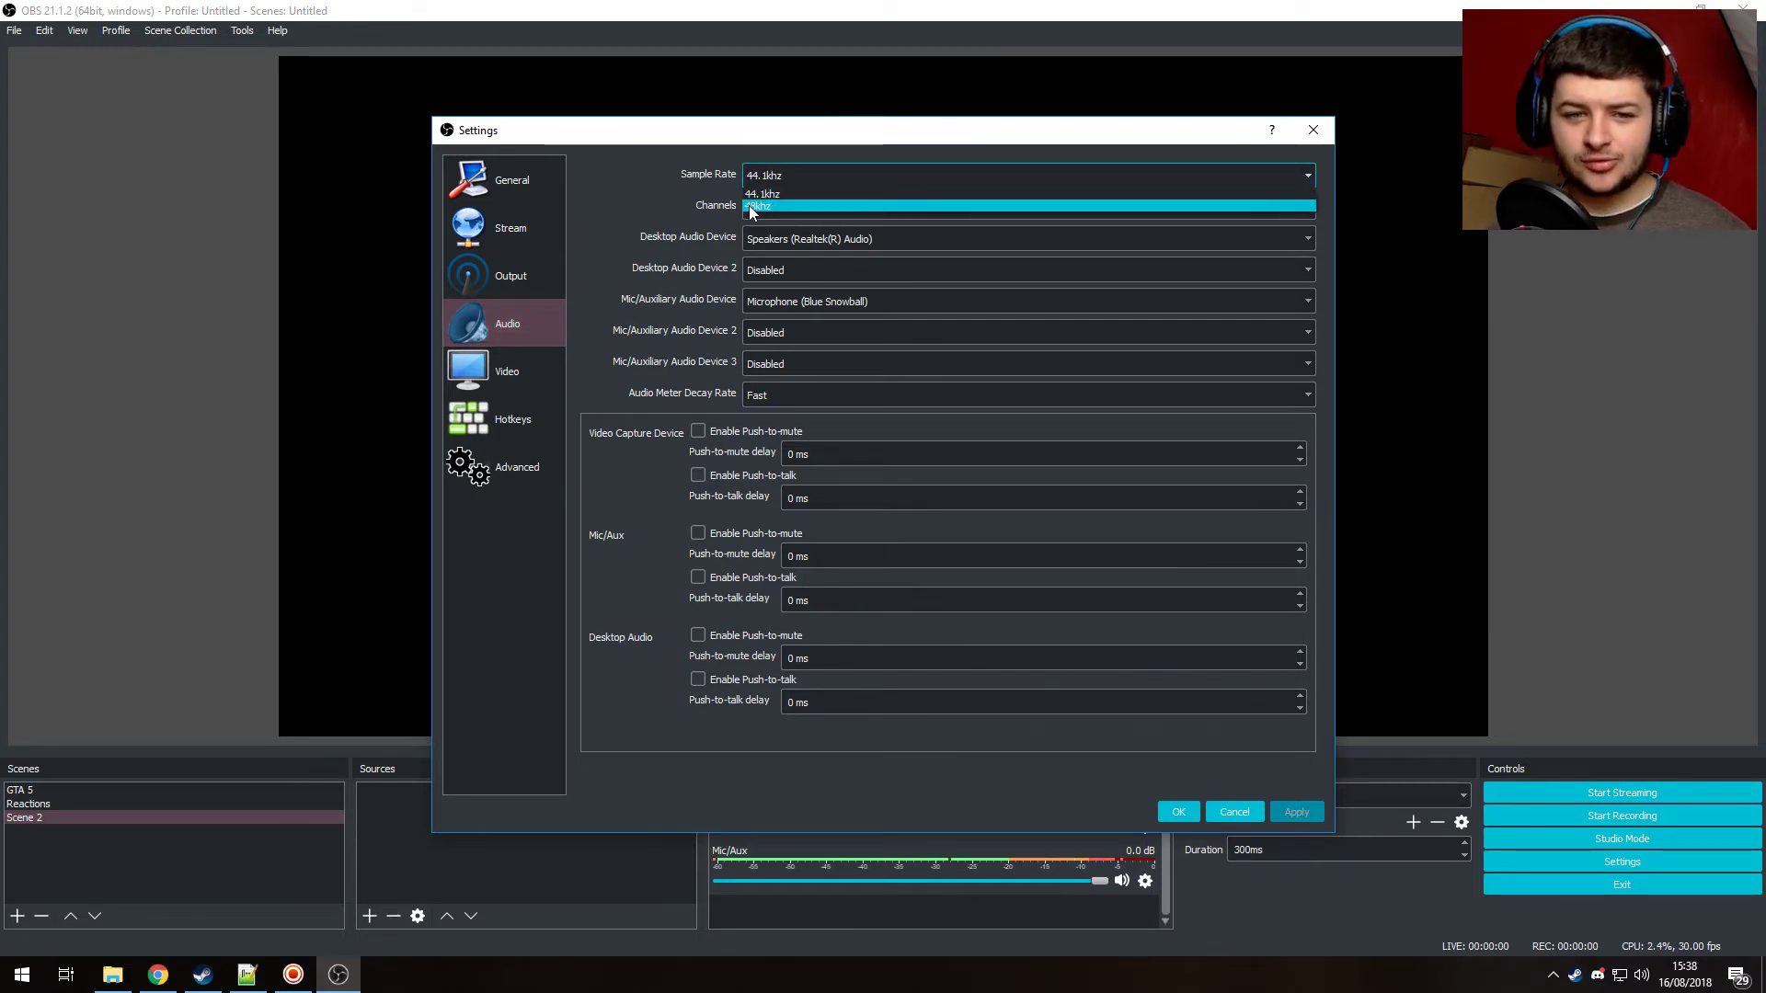
left_click(678, 206)
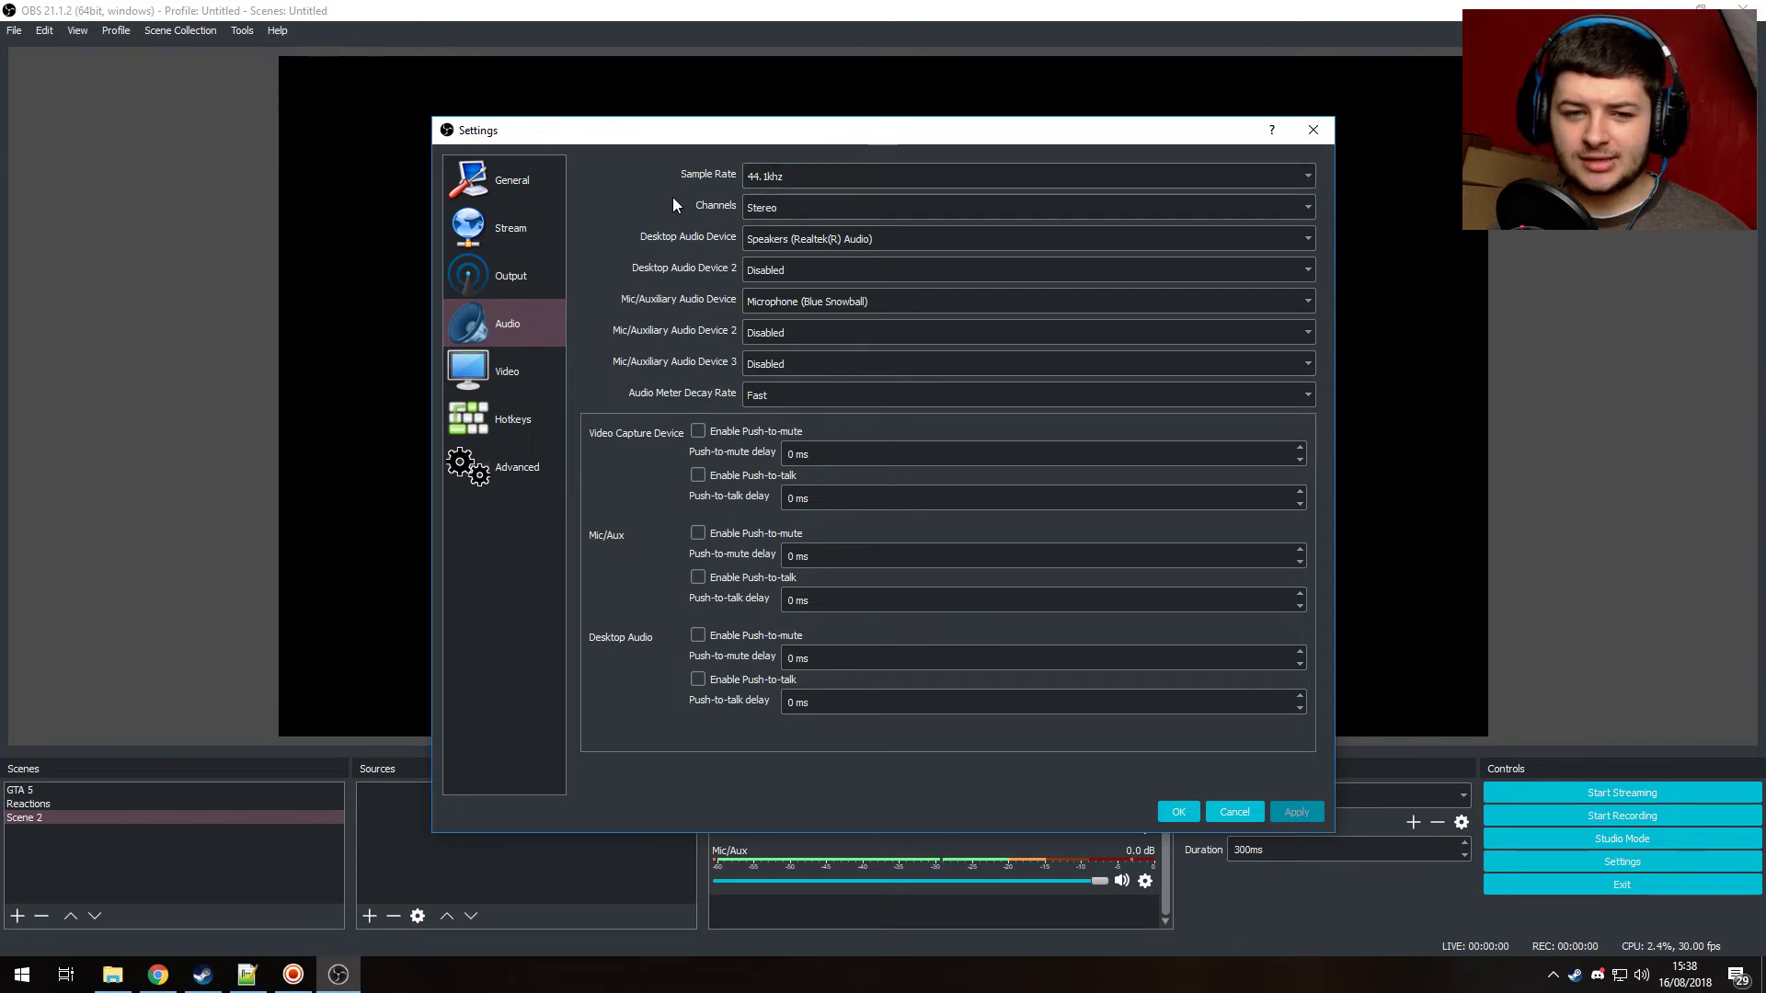
left_click(750, 210)
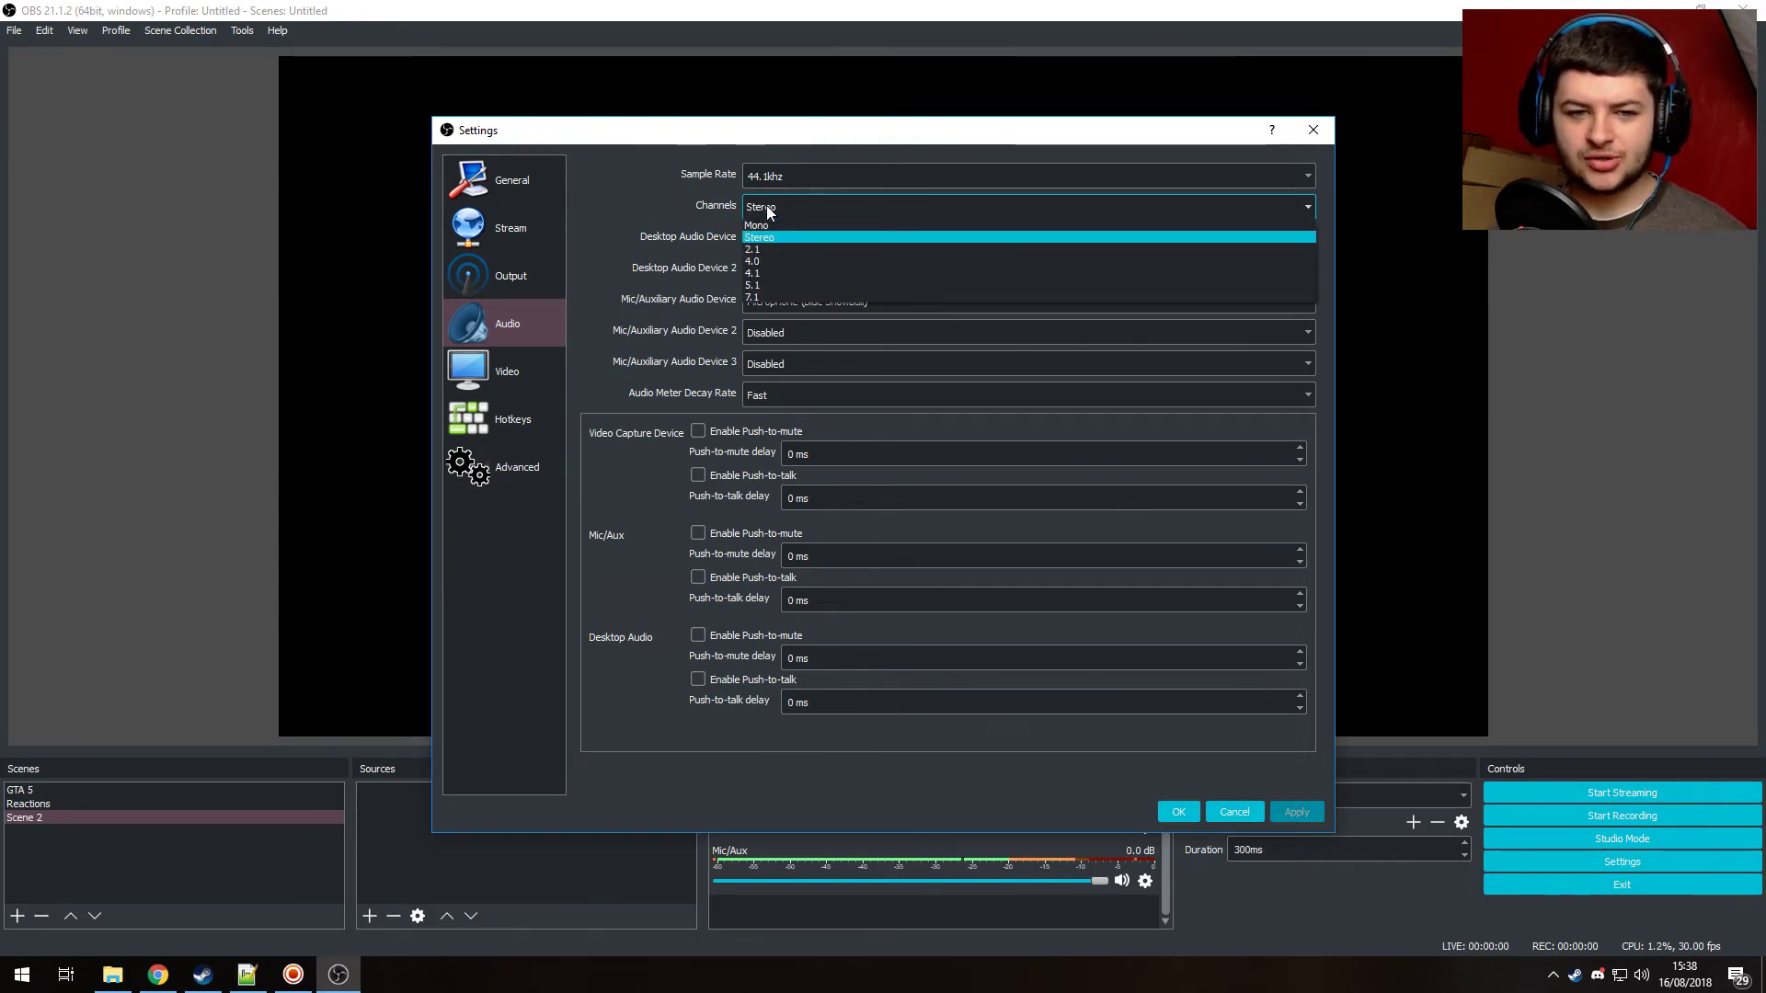
left_click(776, 206)
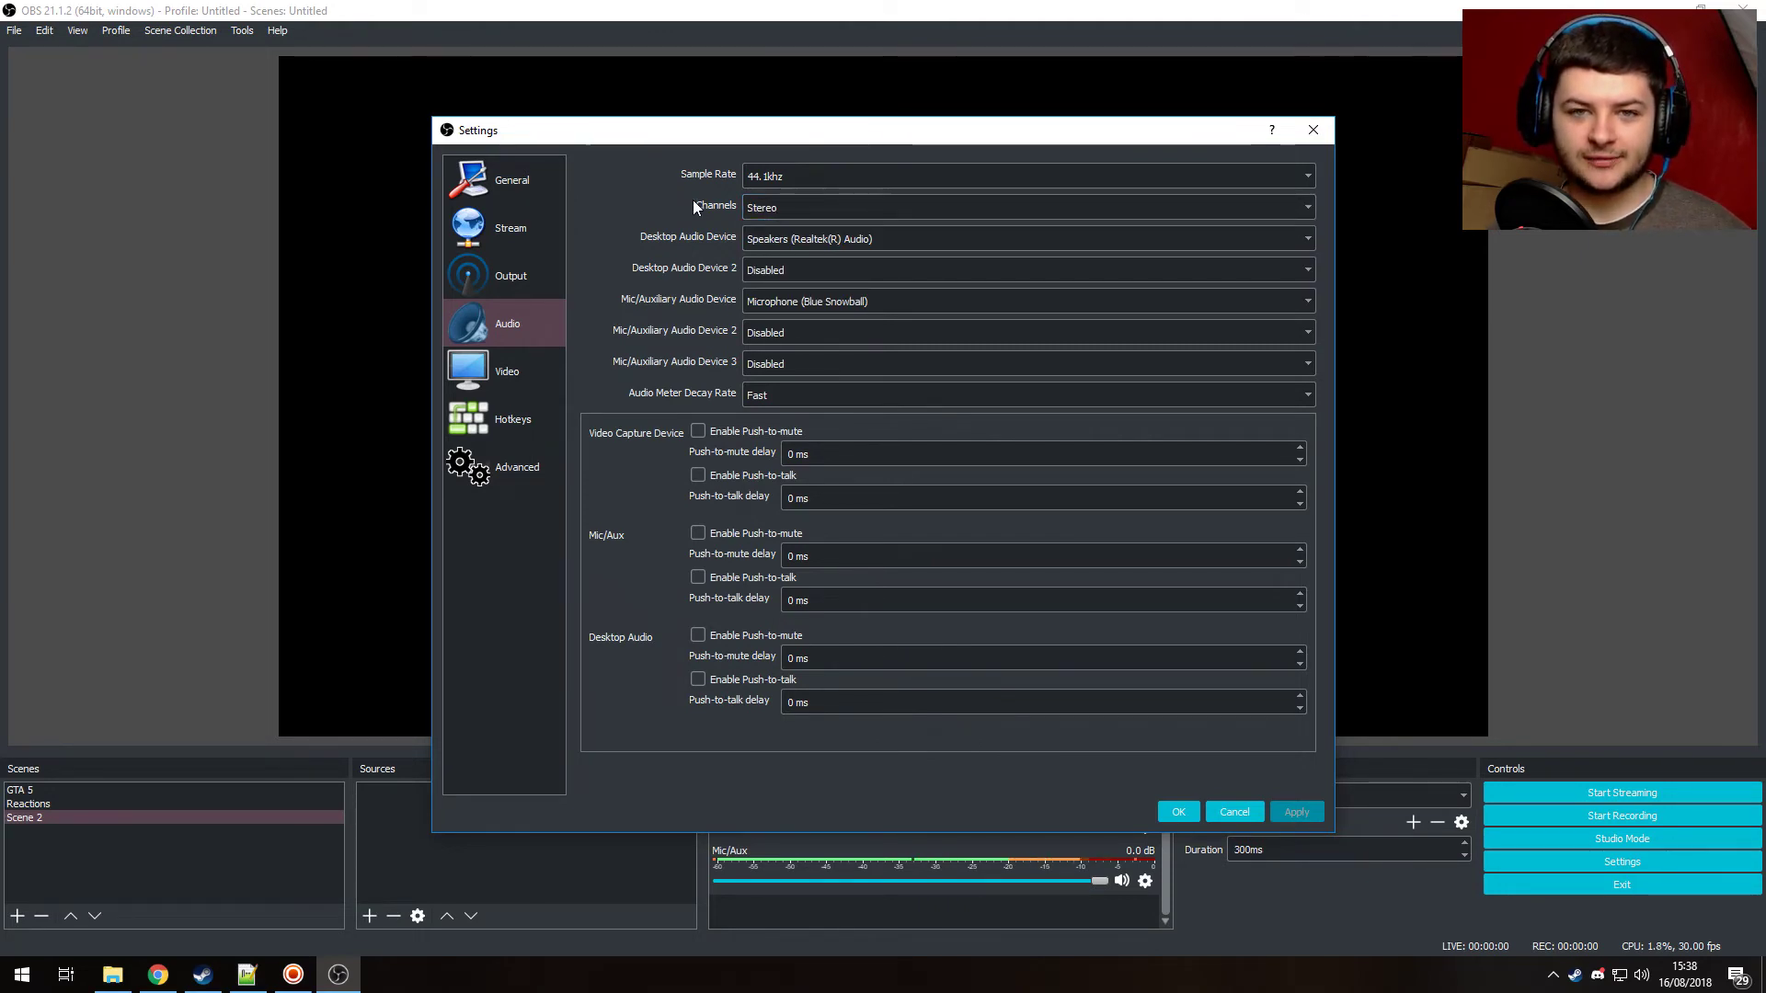
Check the desktop audio device options and select Microphone (Blue Snowball) as the Mic/Auxiliary audio device.
left_click(834, 241)
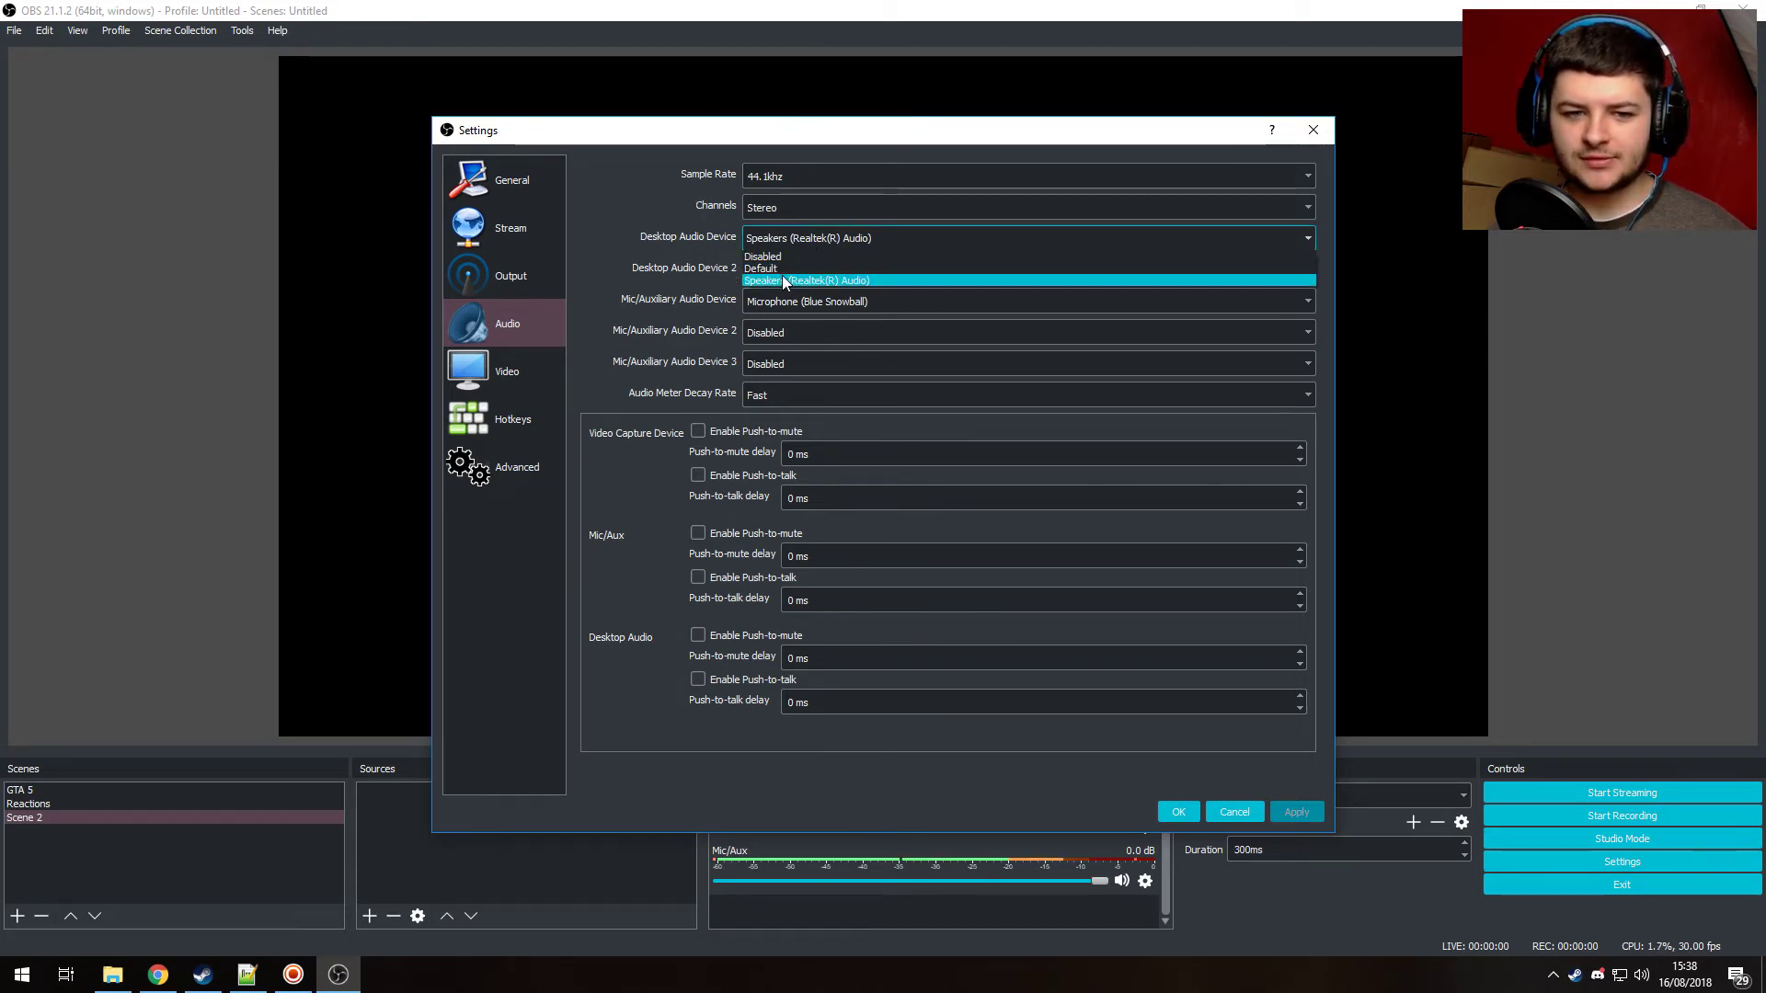
key("Escape")
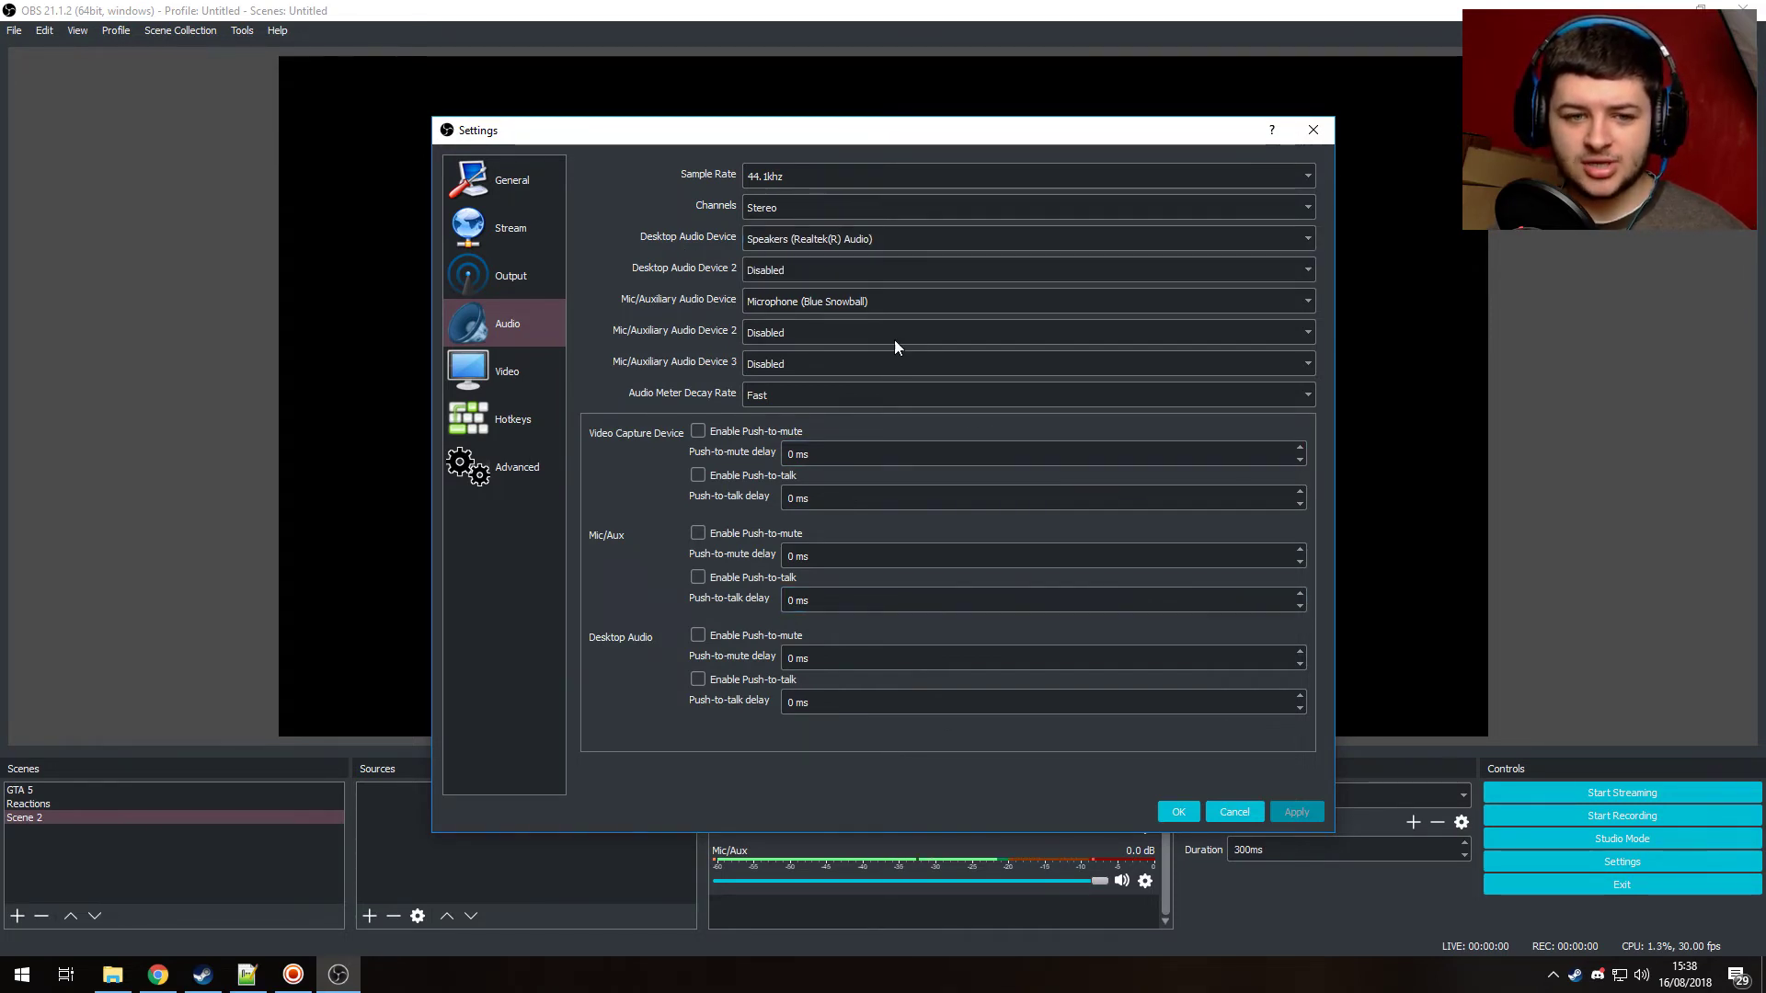
left_click(814, 245)
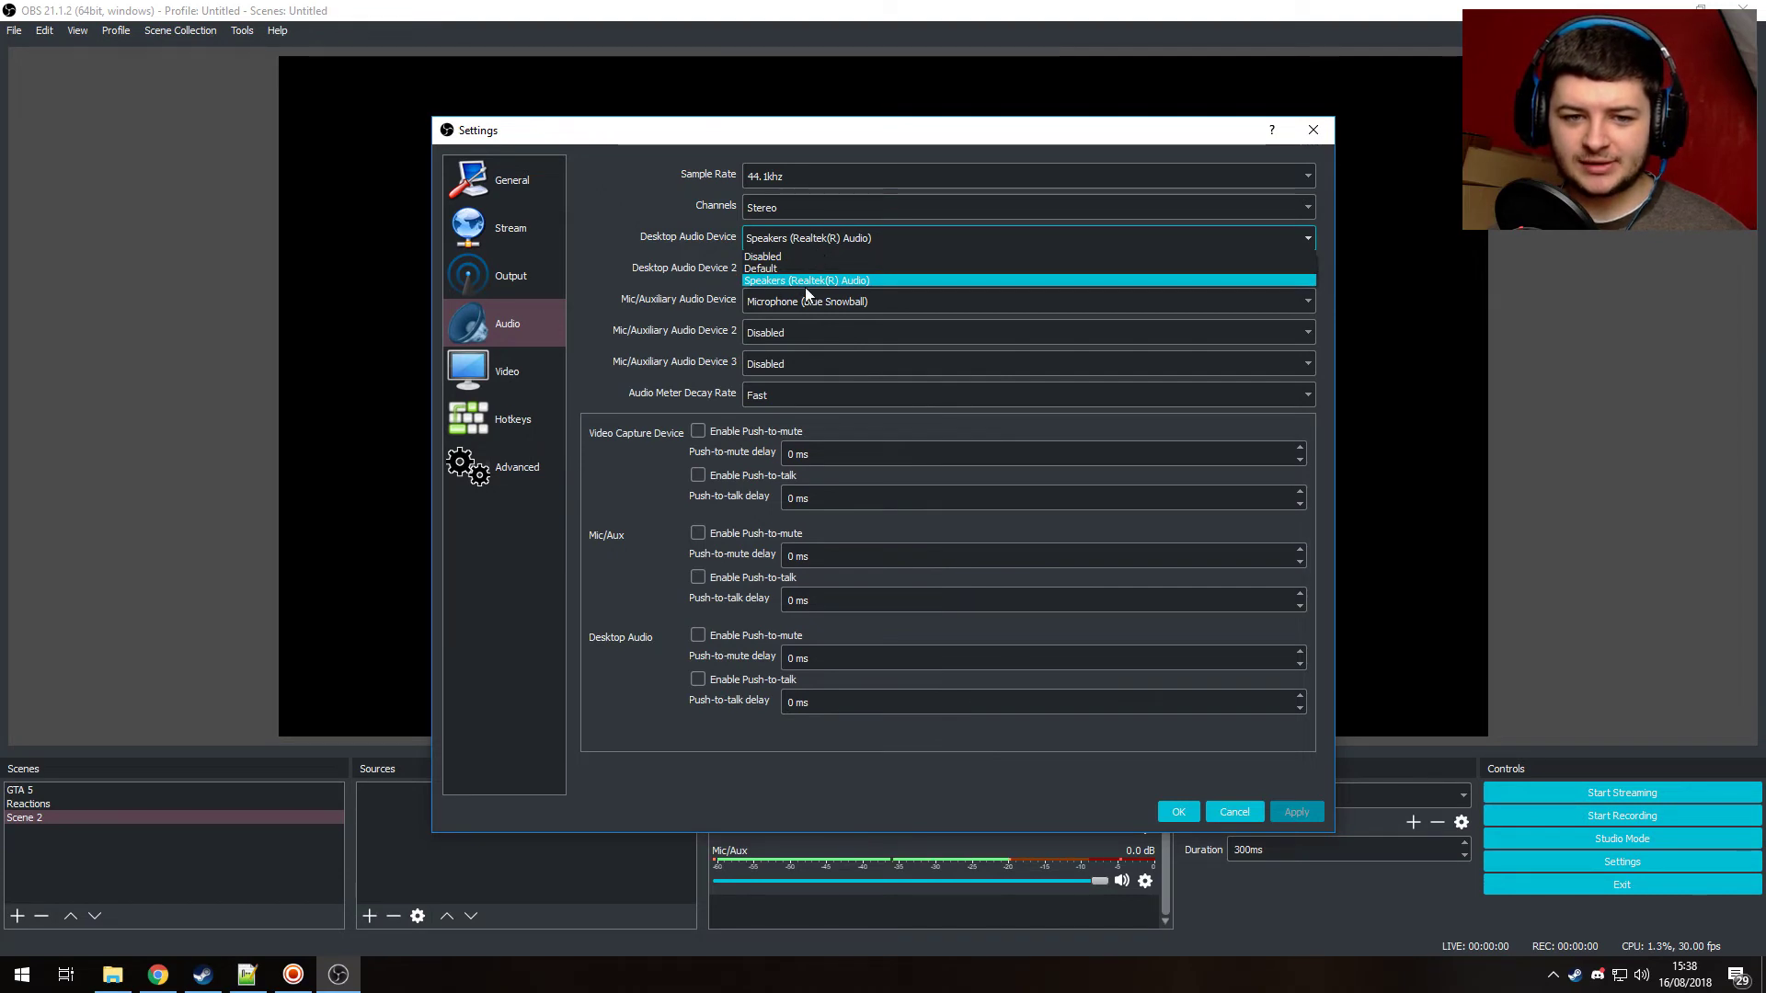
left_click(718, 287)
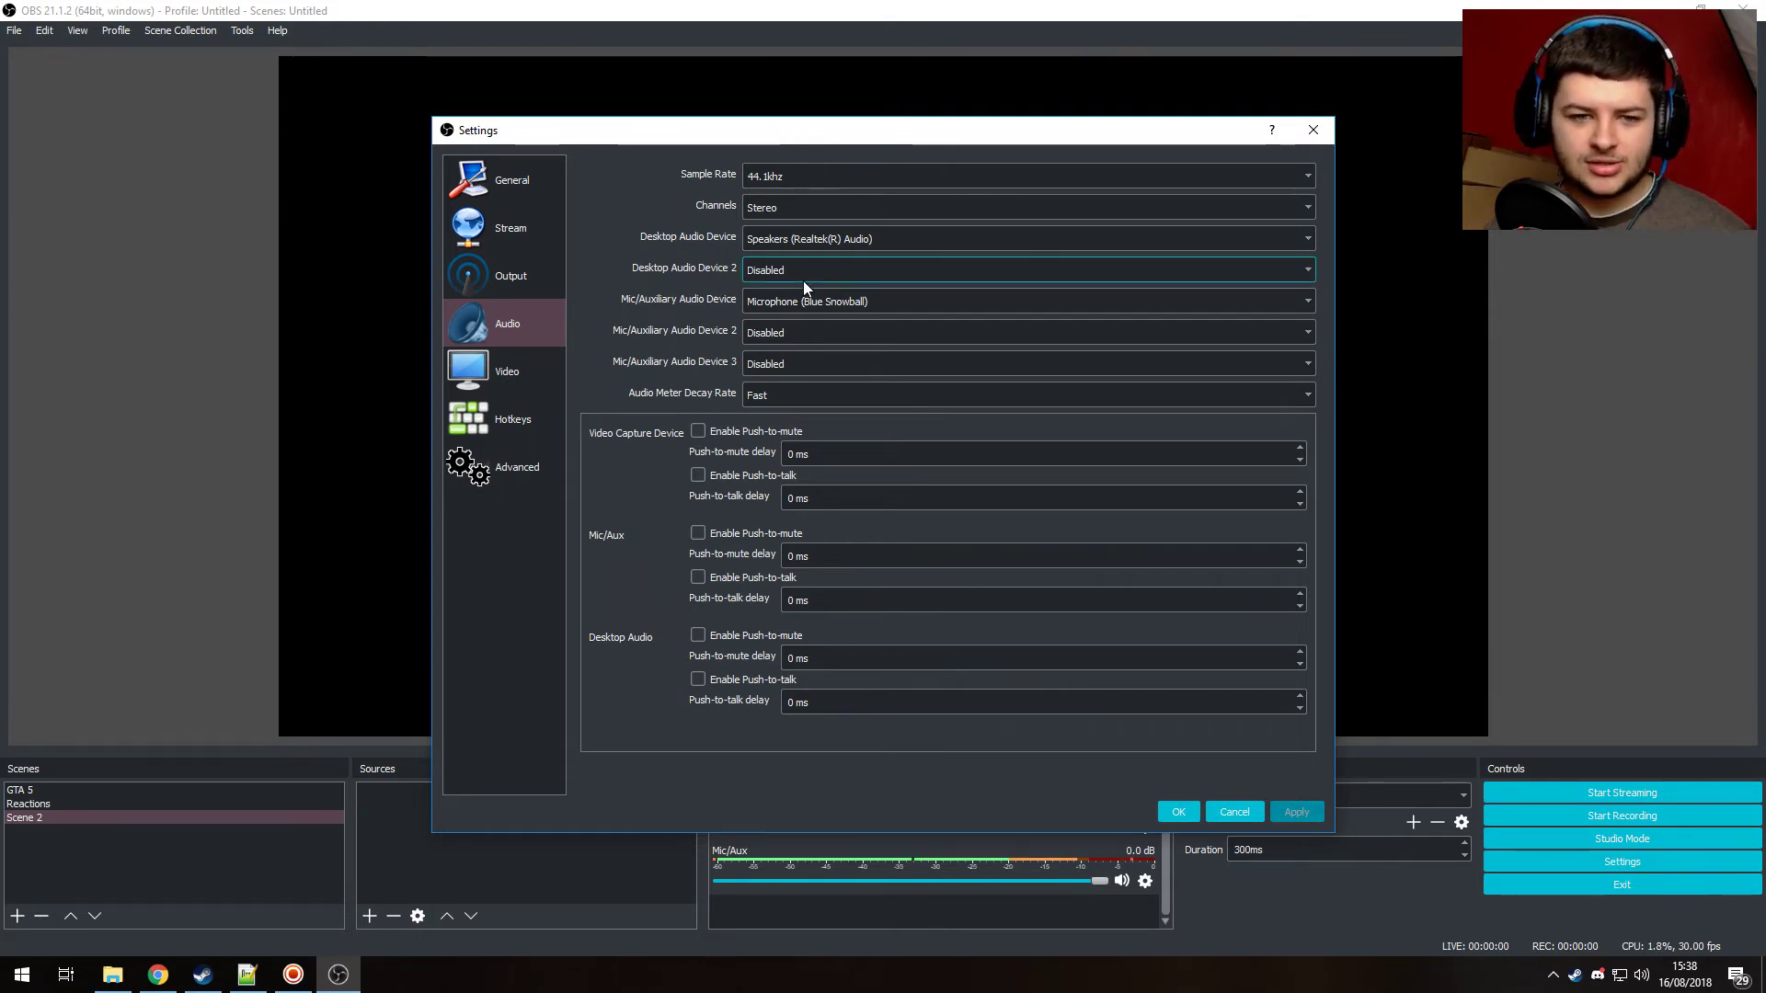
left_click(775, 300)
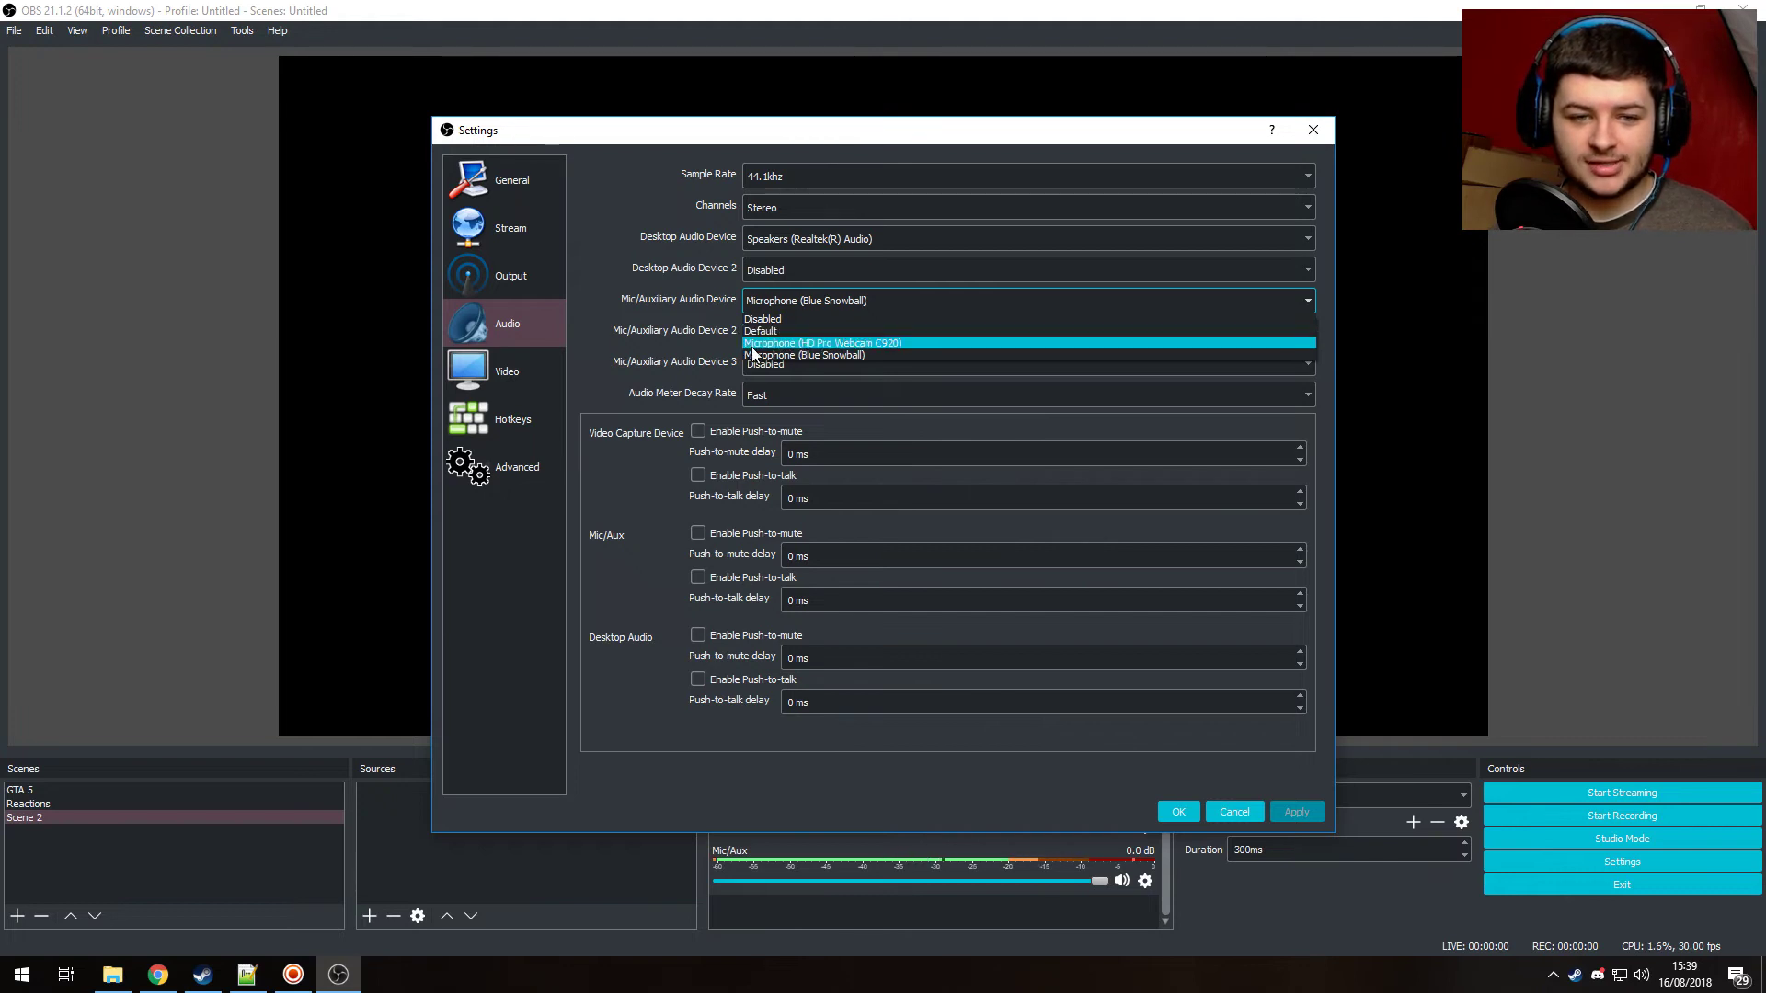
left_click(793, 356)
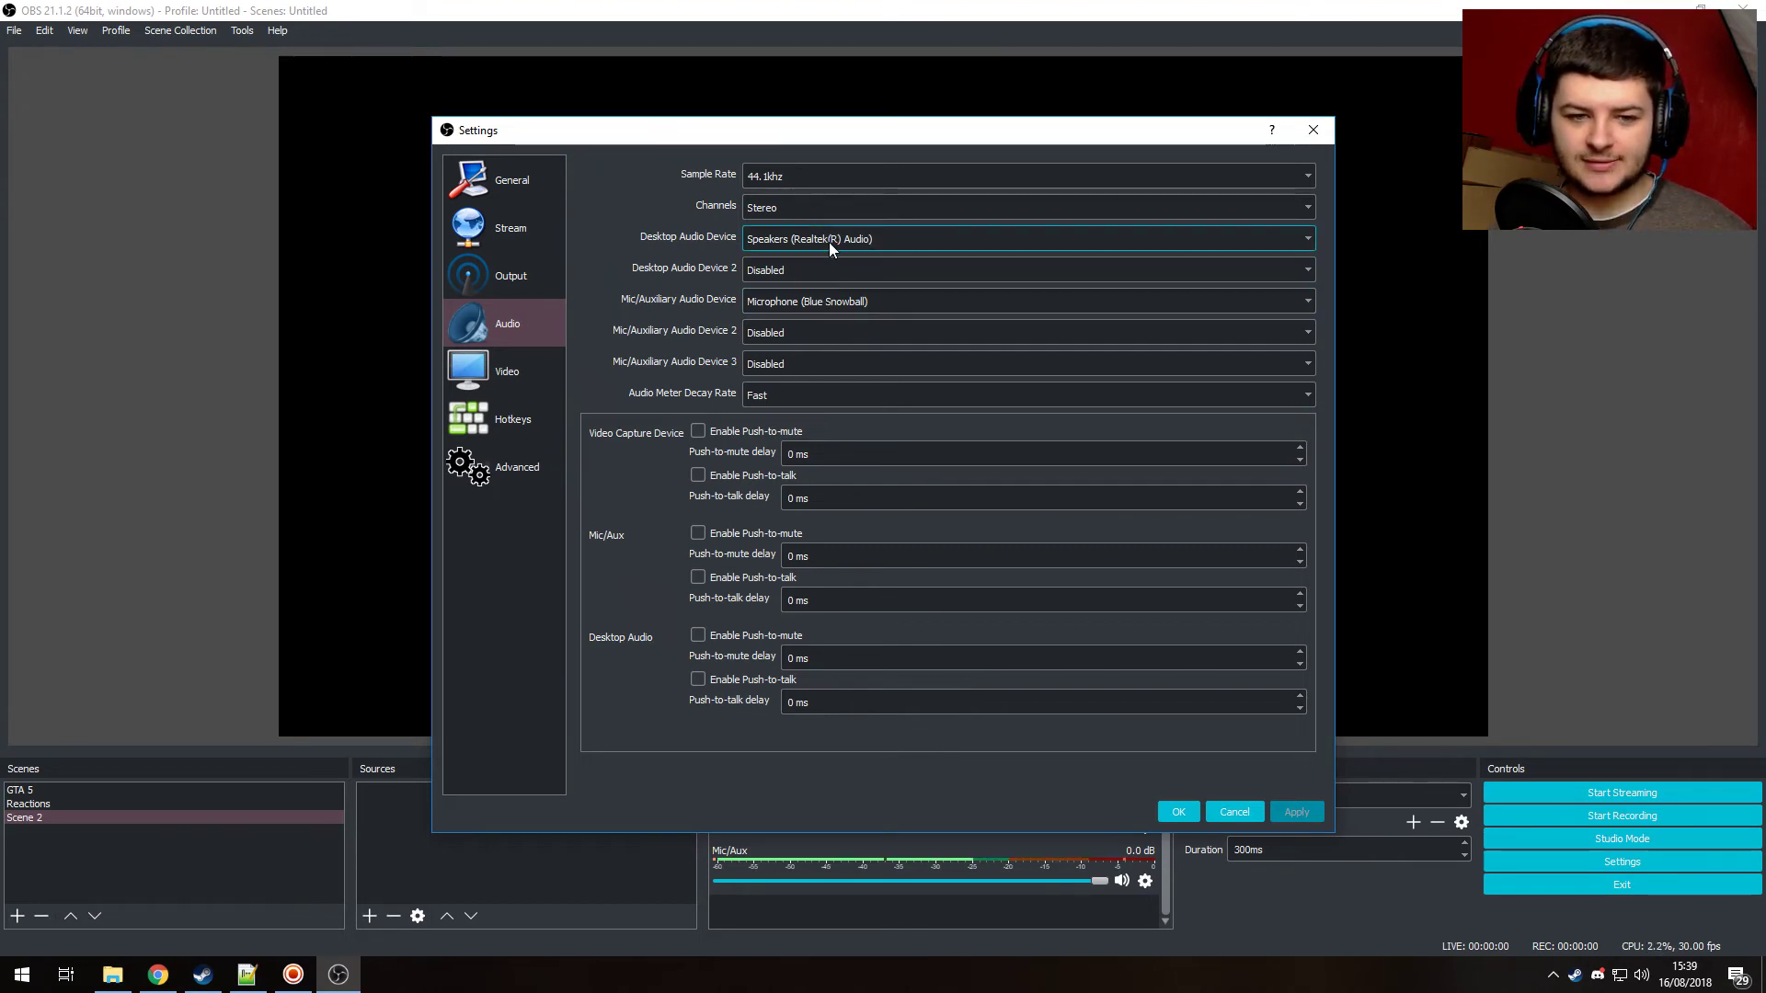
Check the video settings and the rescale output option in the recording output settings.
left_click(504, 370)
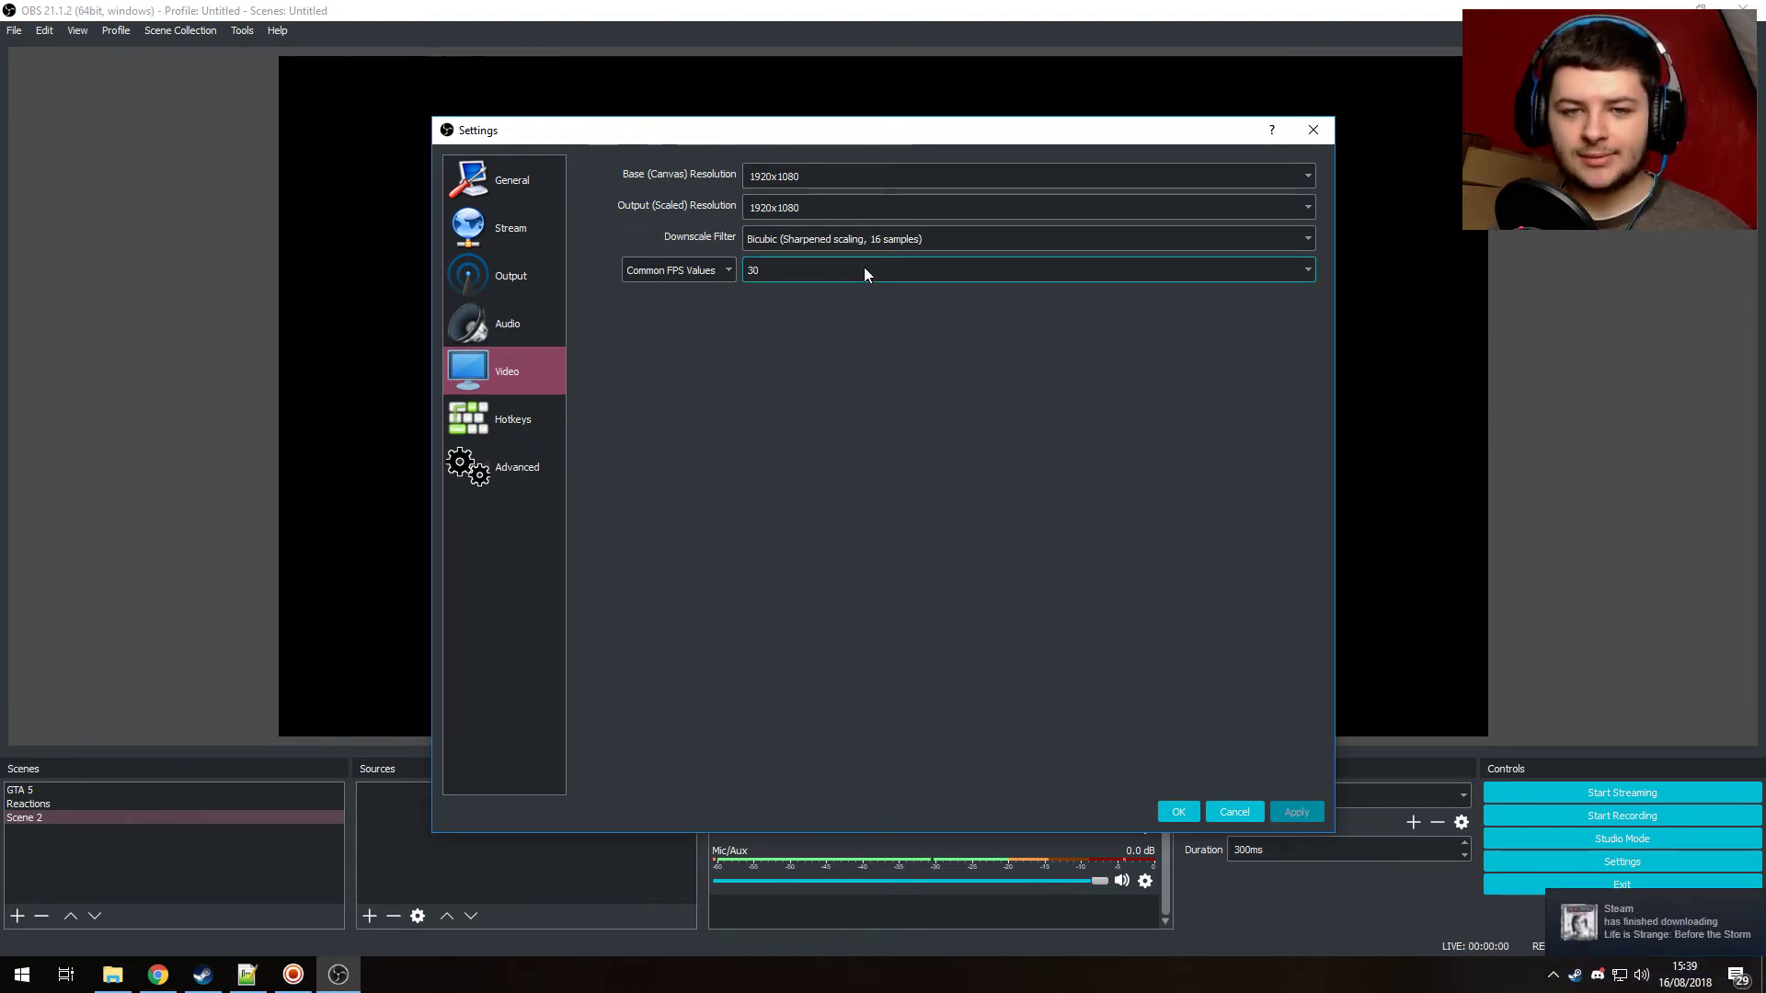
left_click(501, 276)
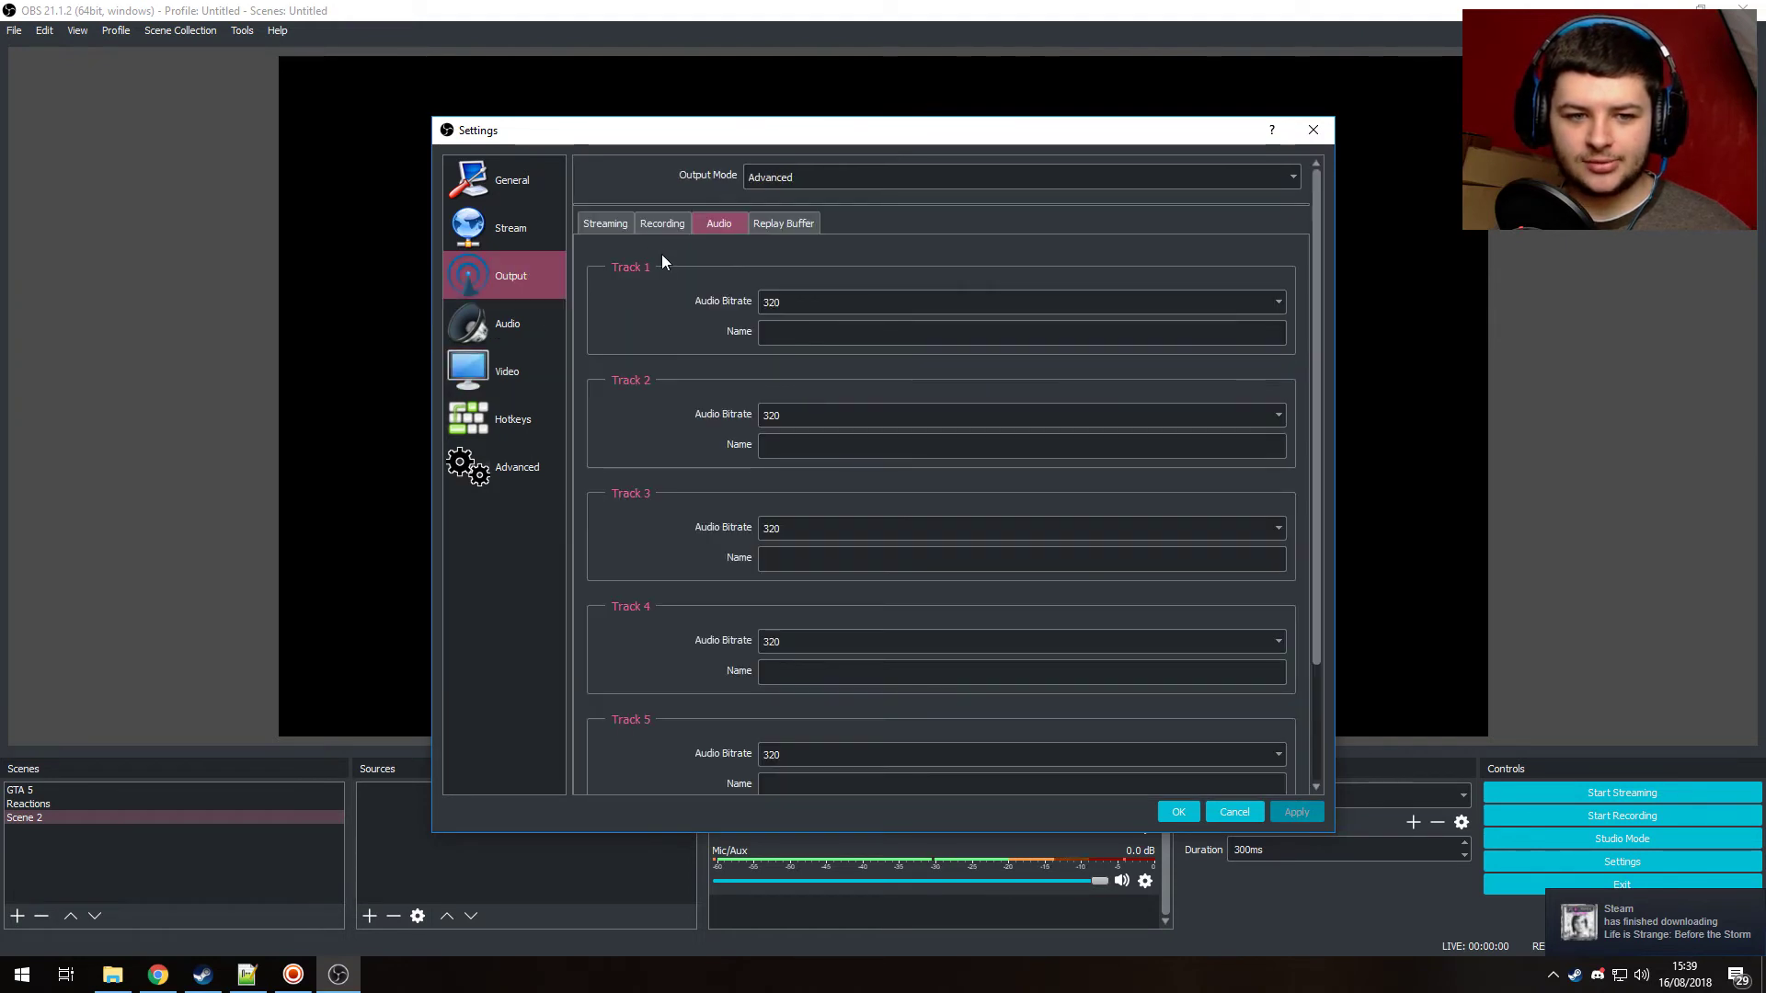
left_click(640, 226)
scroll(662, 335, "down", 3)
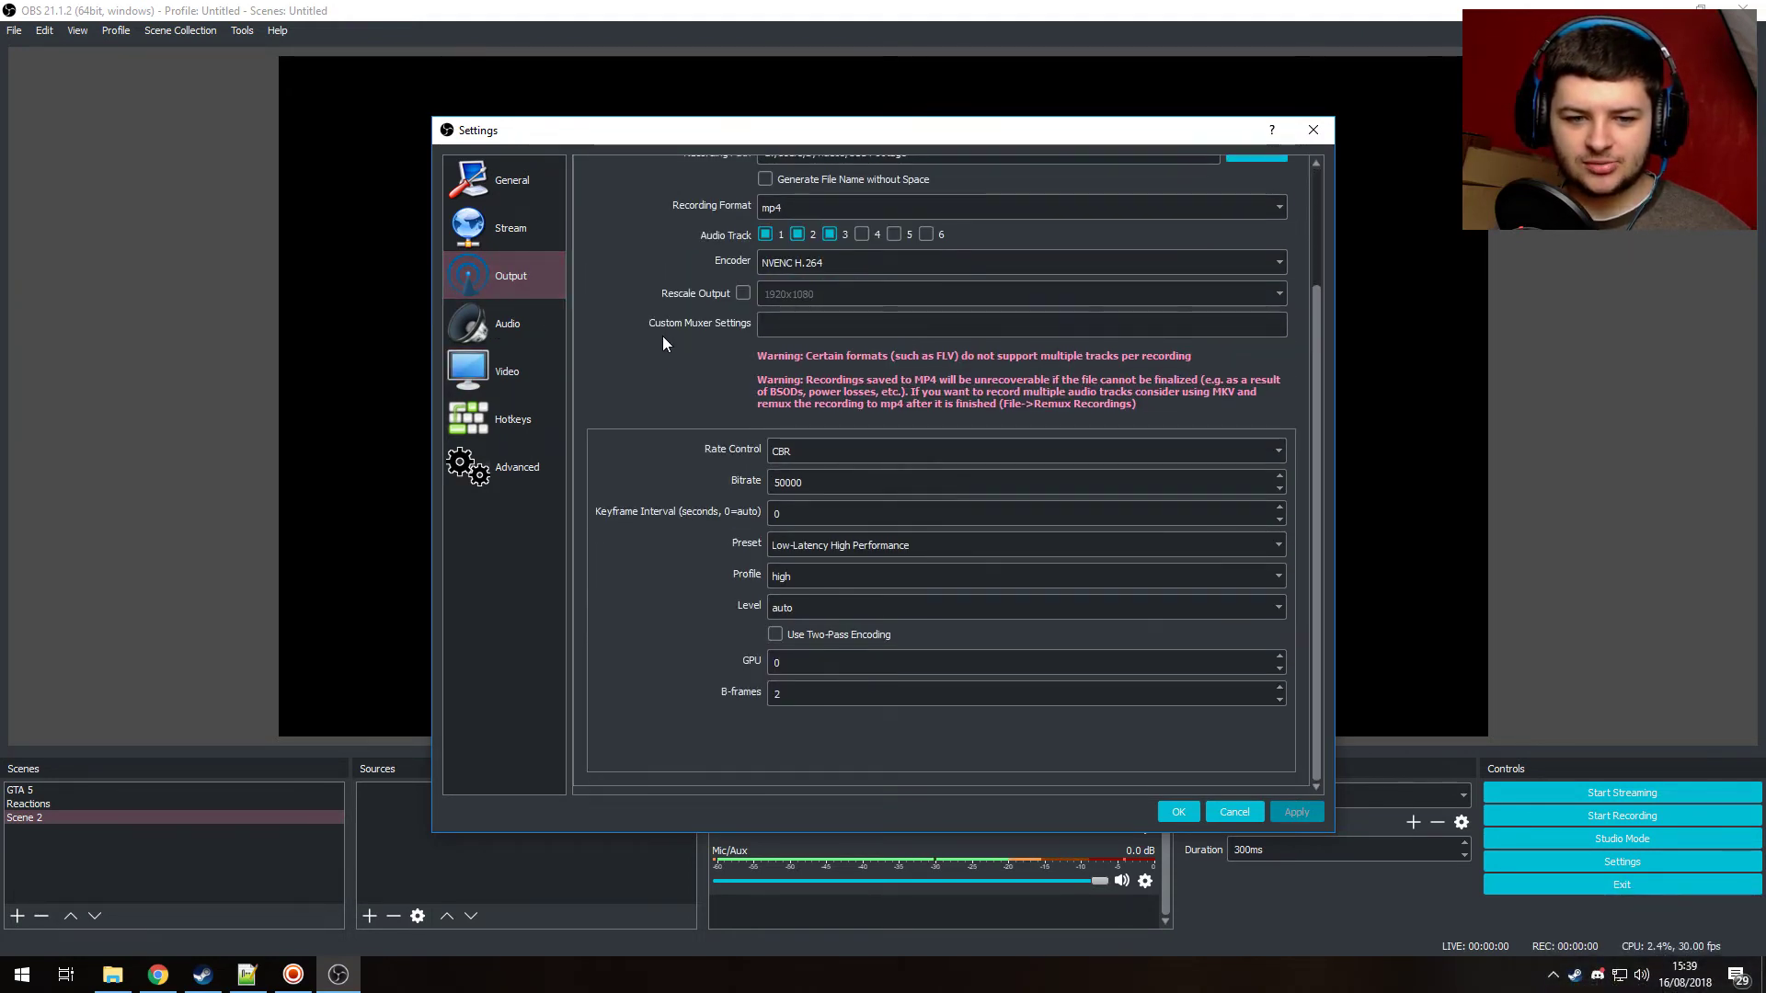
scroll(662, 335, "up", 2)
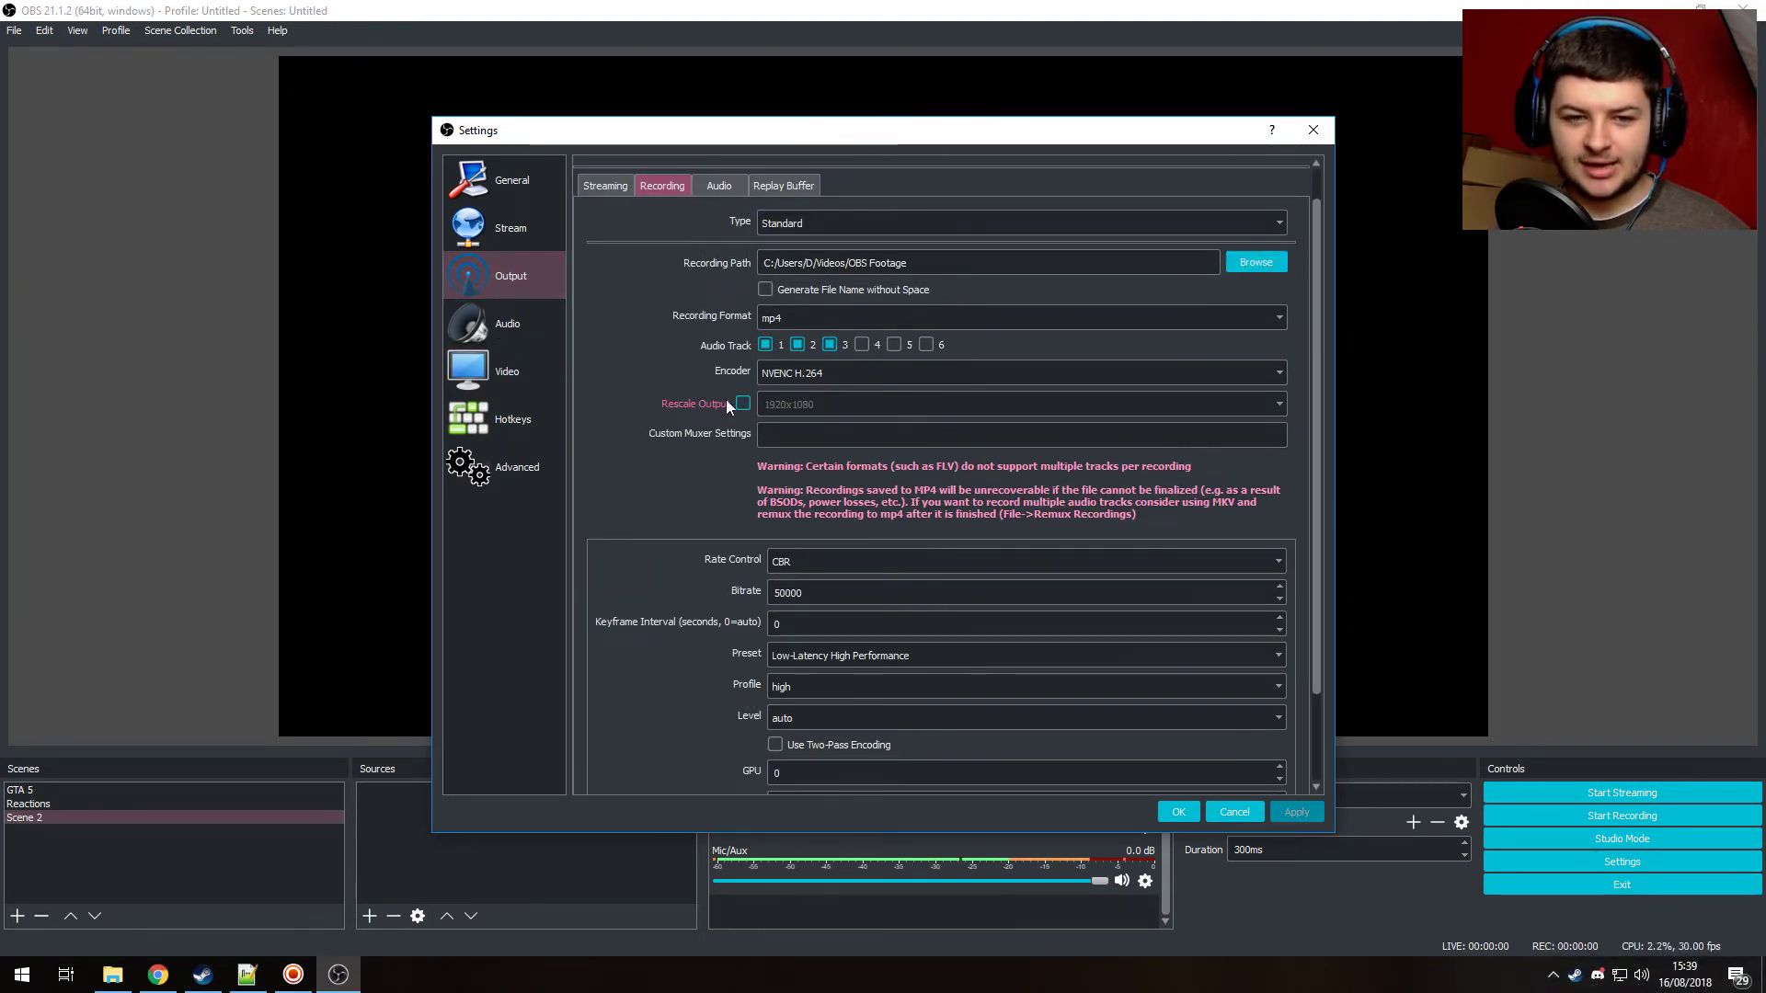
Review the base and output resolutions in the video settings and return to the recording output settings.
left_click(511, 369)
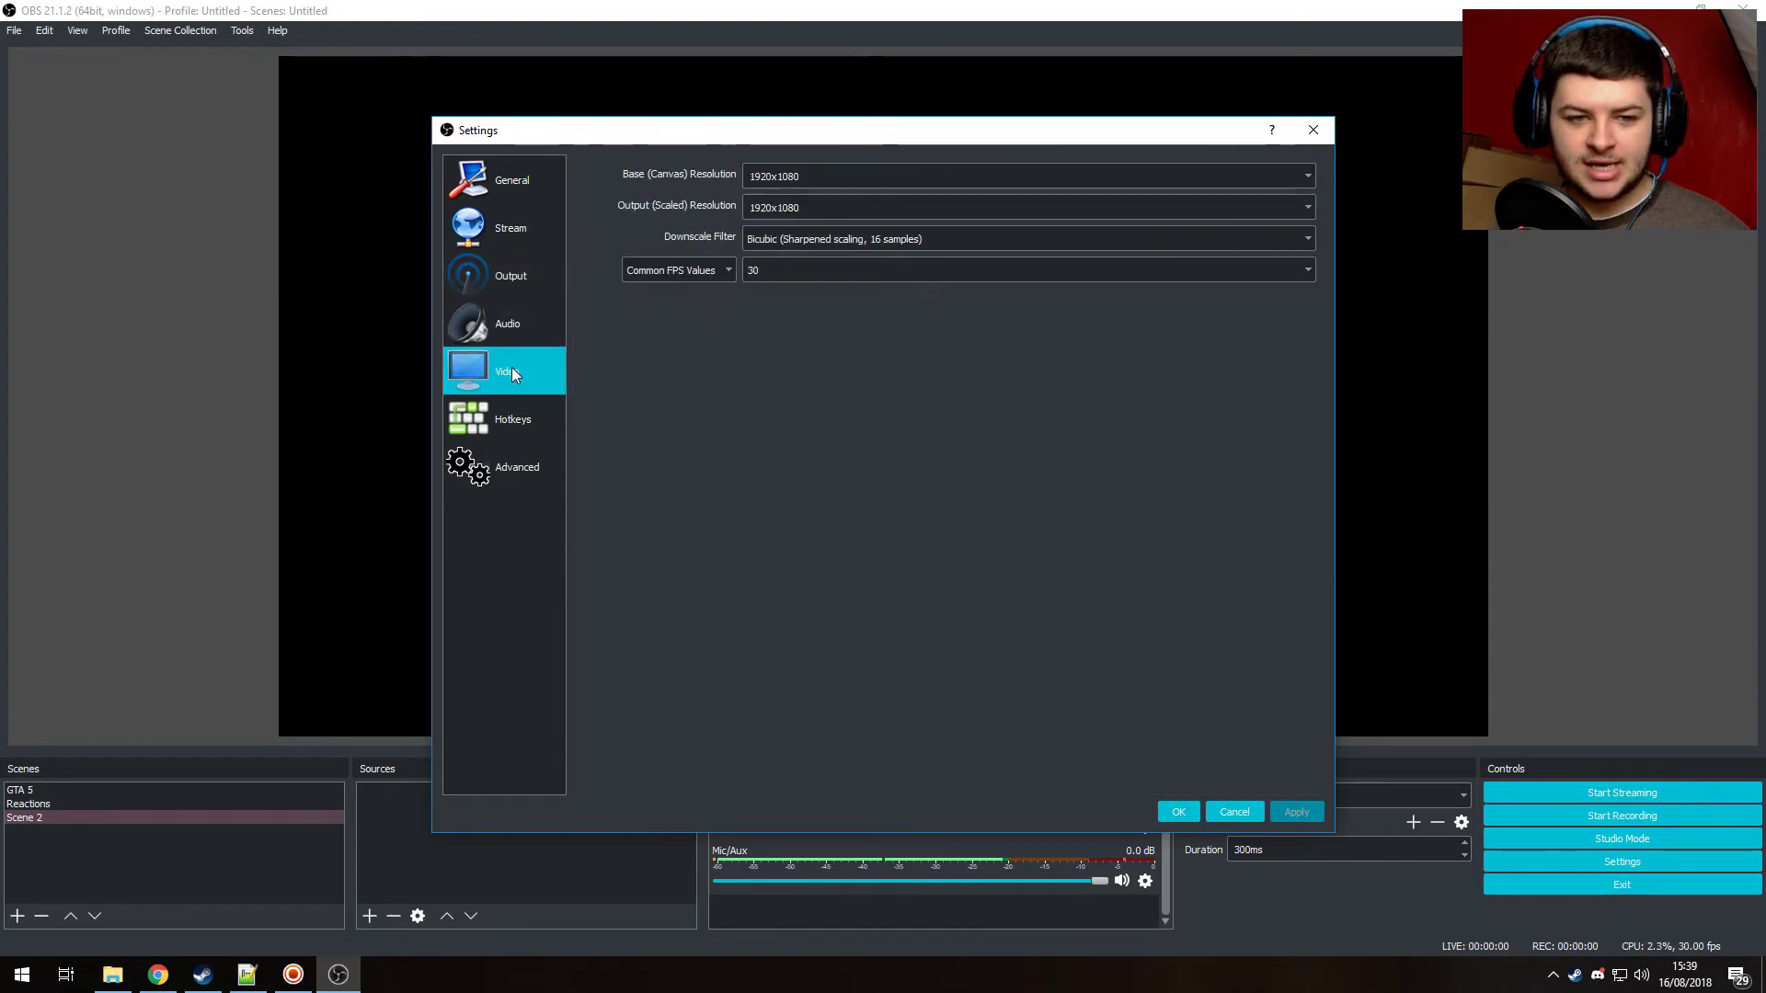
left_click(1308, 178)
left_click(1310, 194)
left_click(1139, 210)
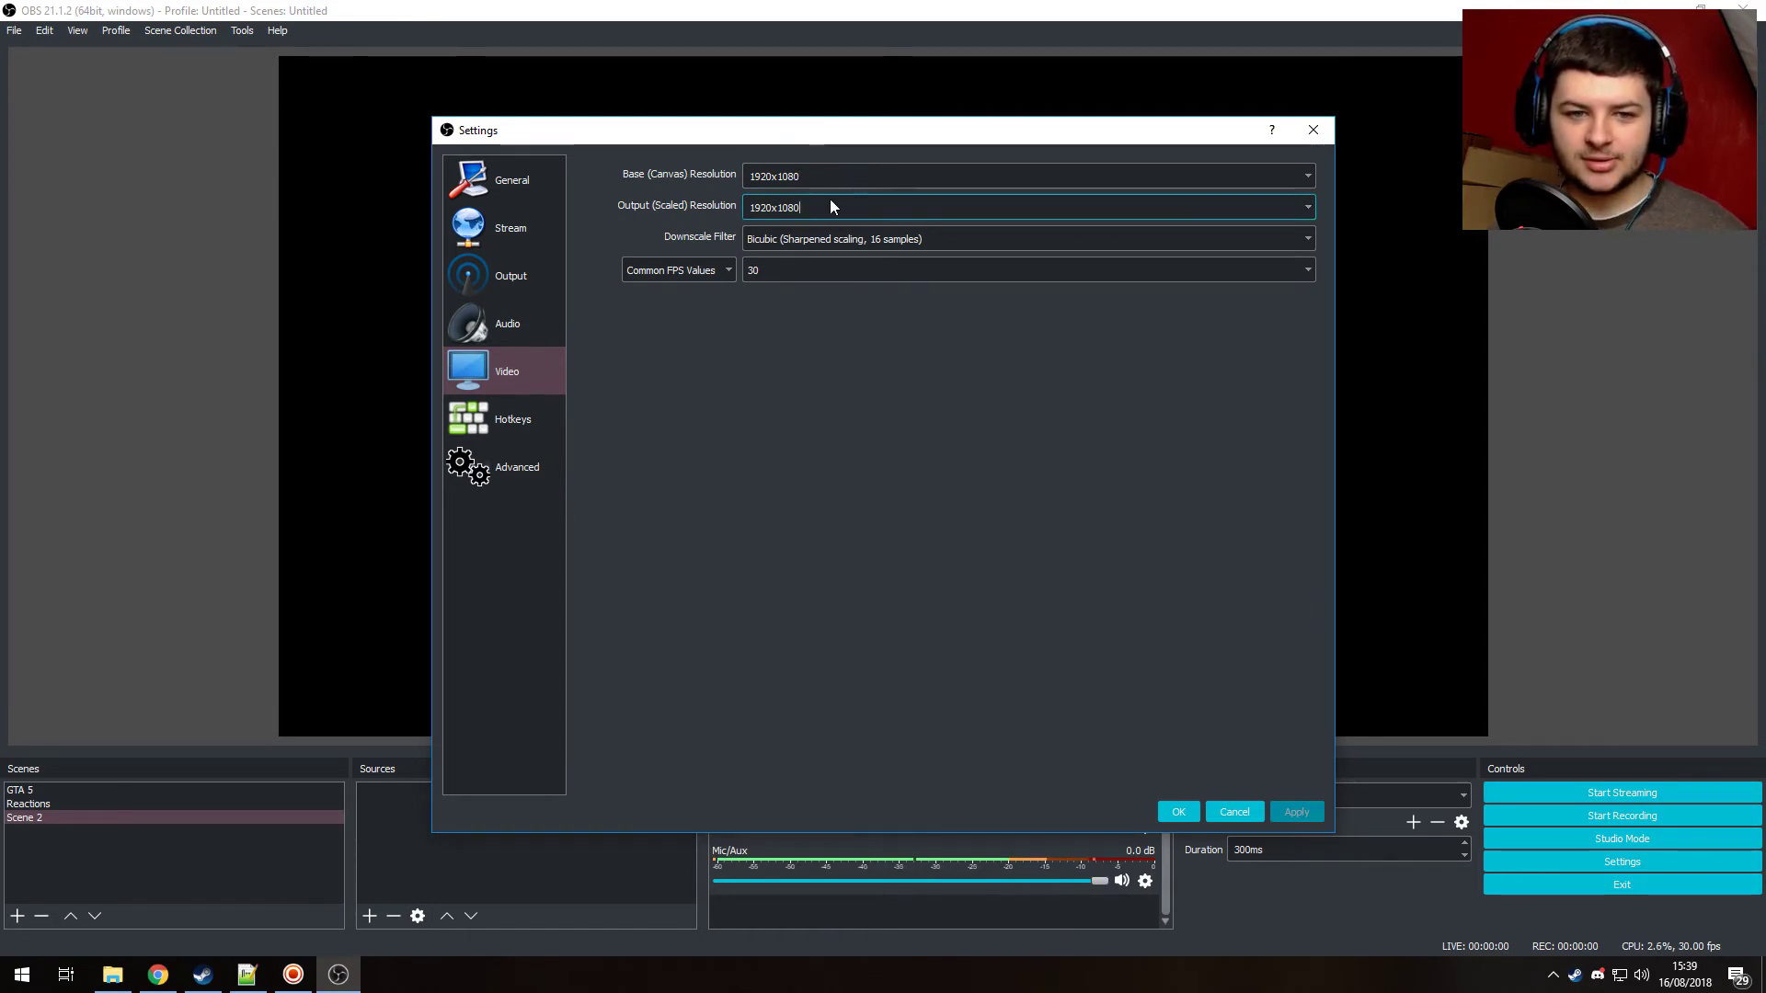
left_click_drag(822, 206, 694, 204)
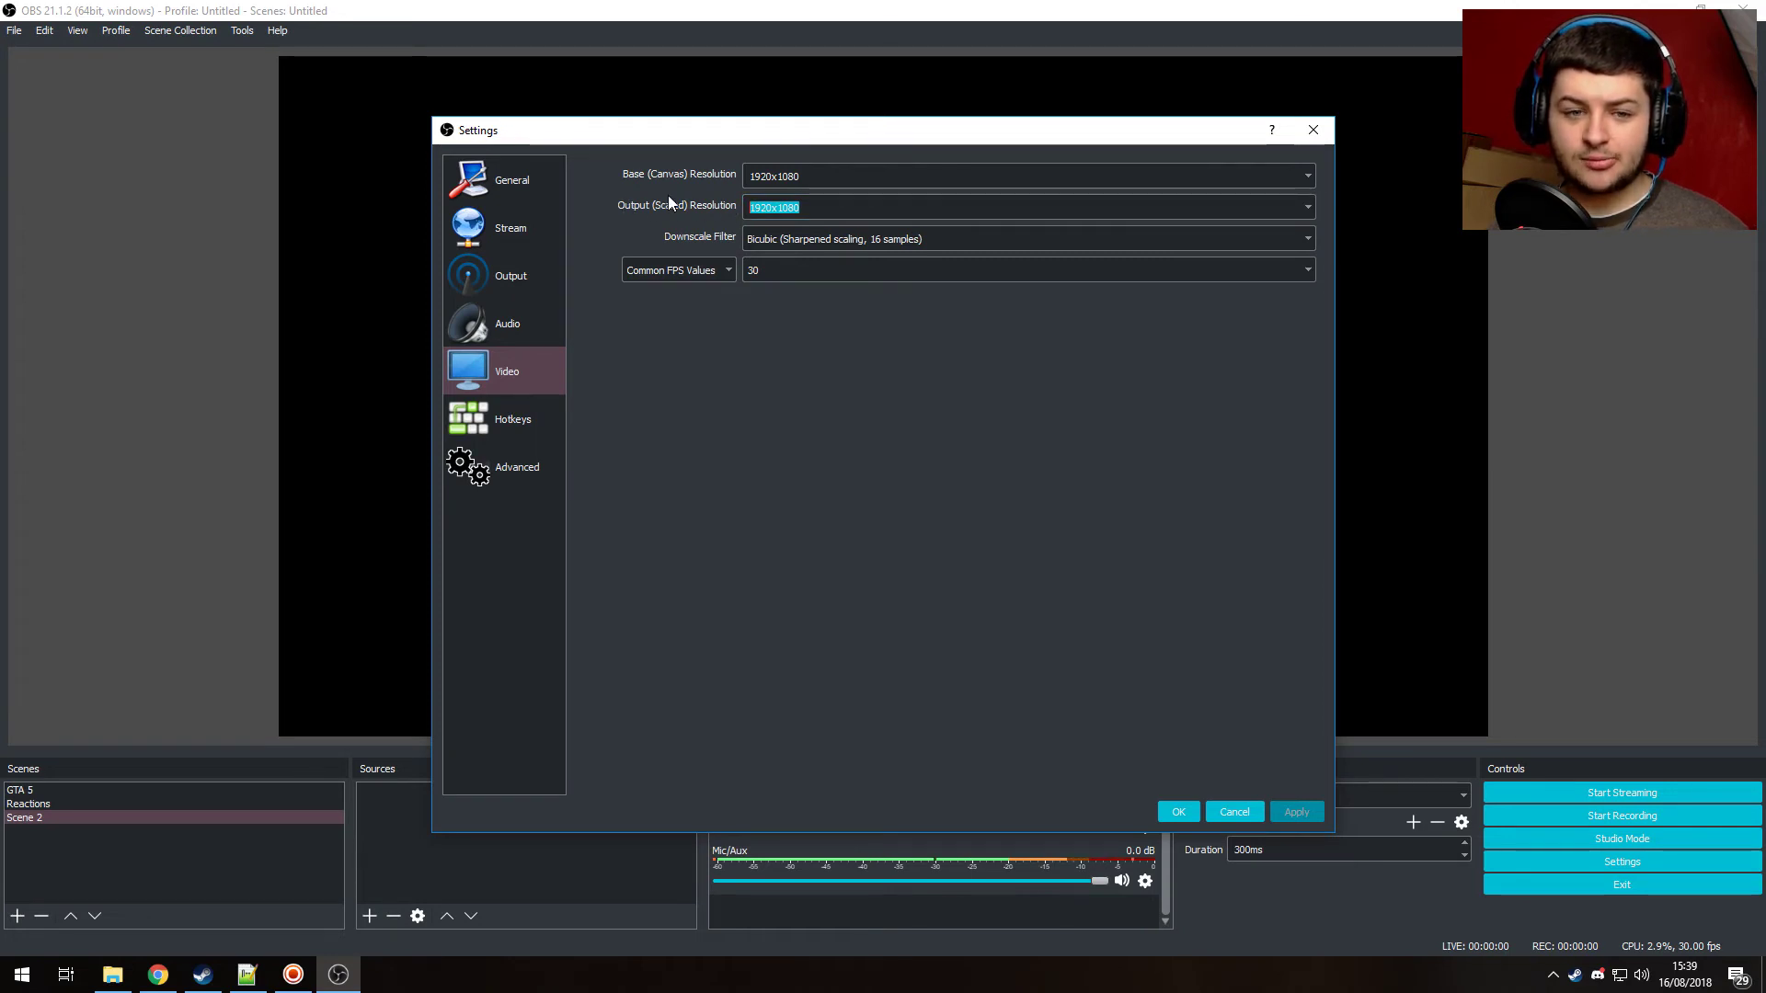
left_click(496, 277)
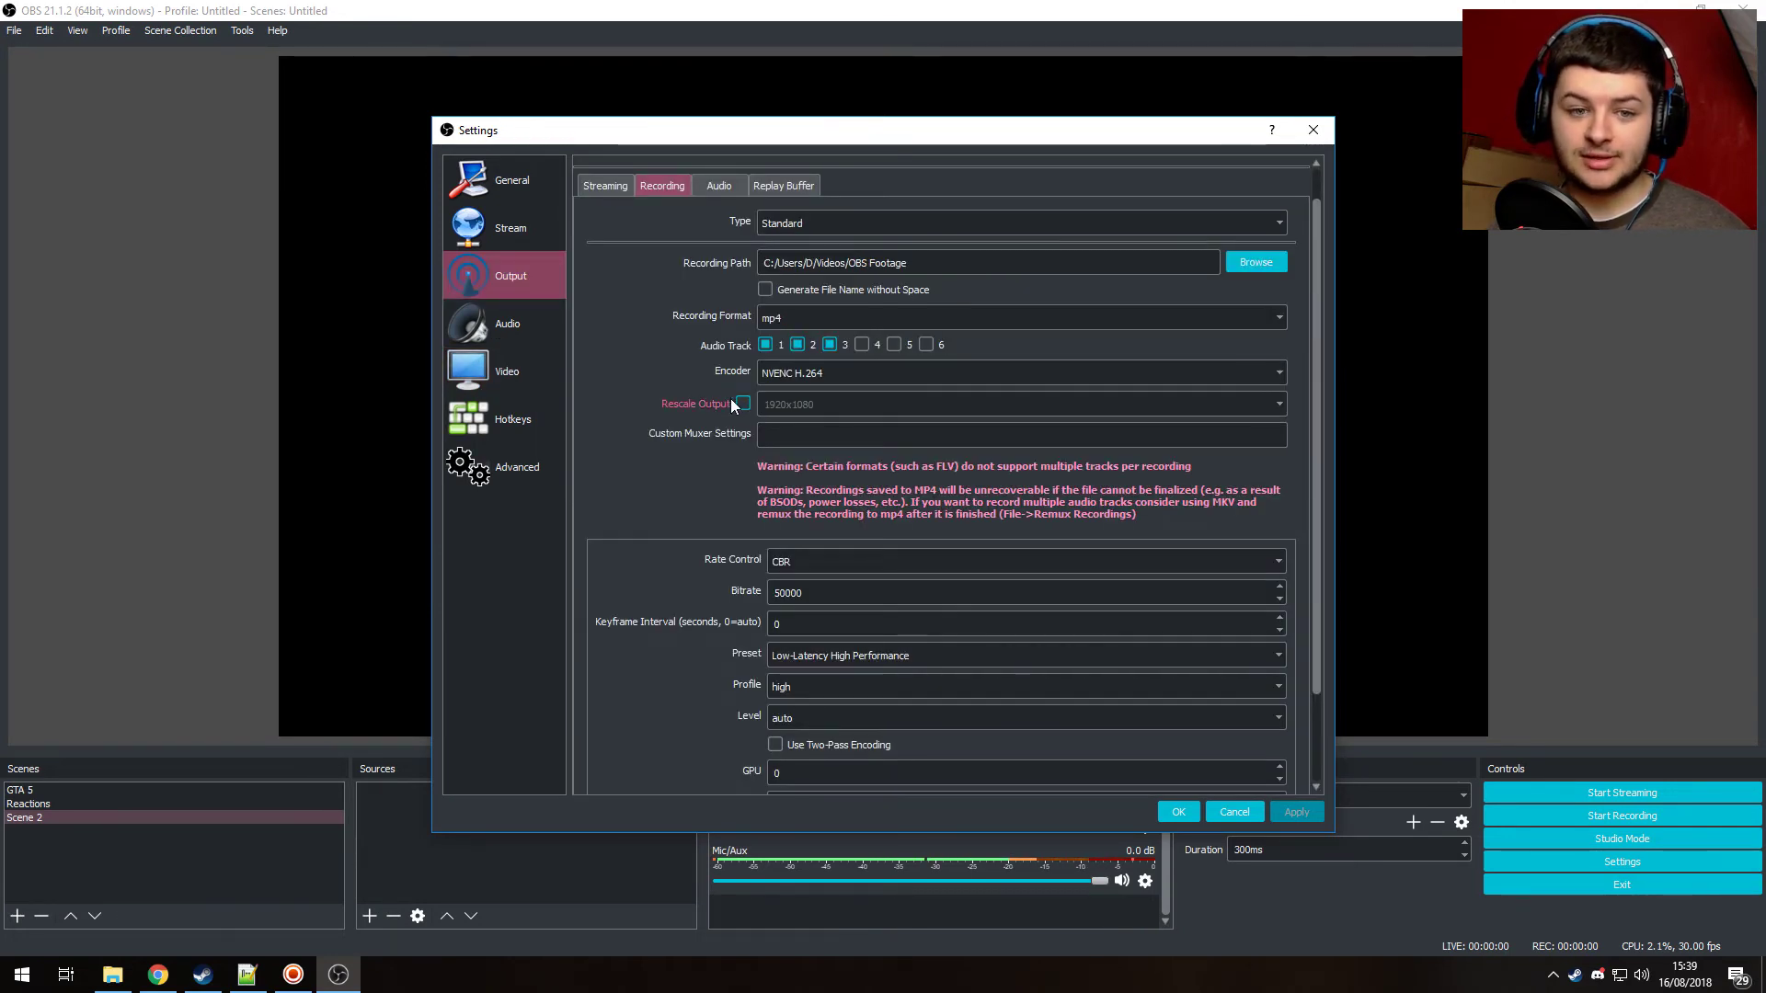
Review the output resolution and downscale filter options in the video settings without choosing different ones.
left_click(508, 377)
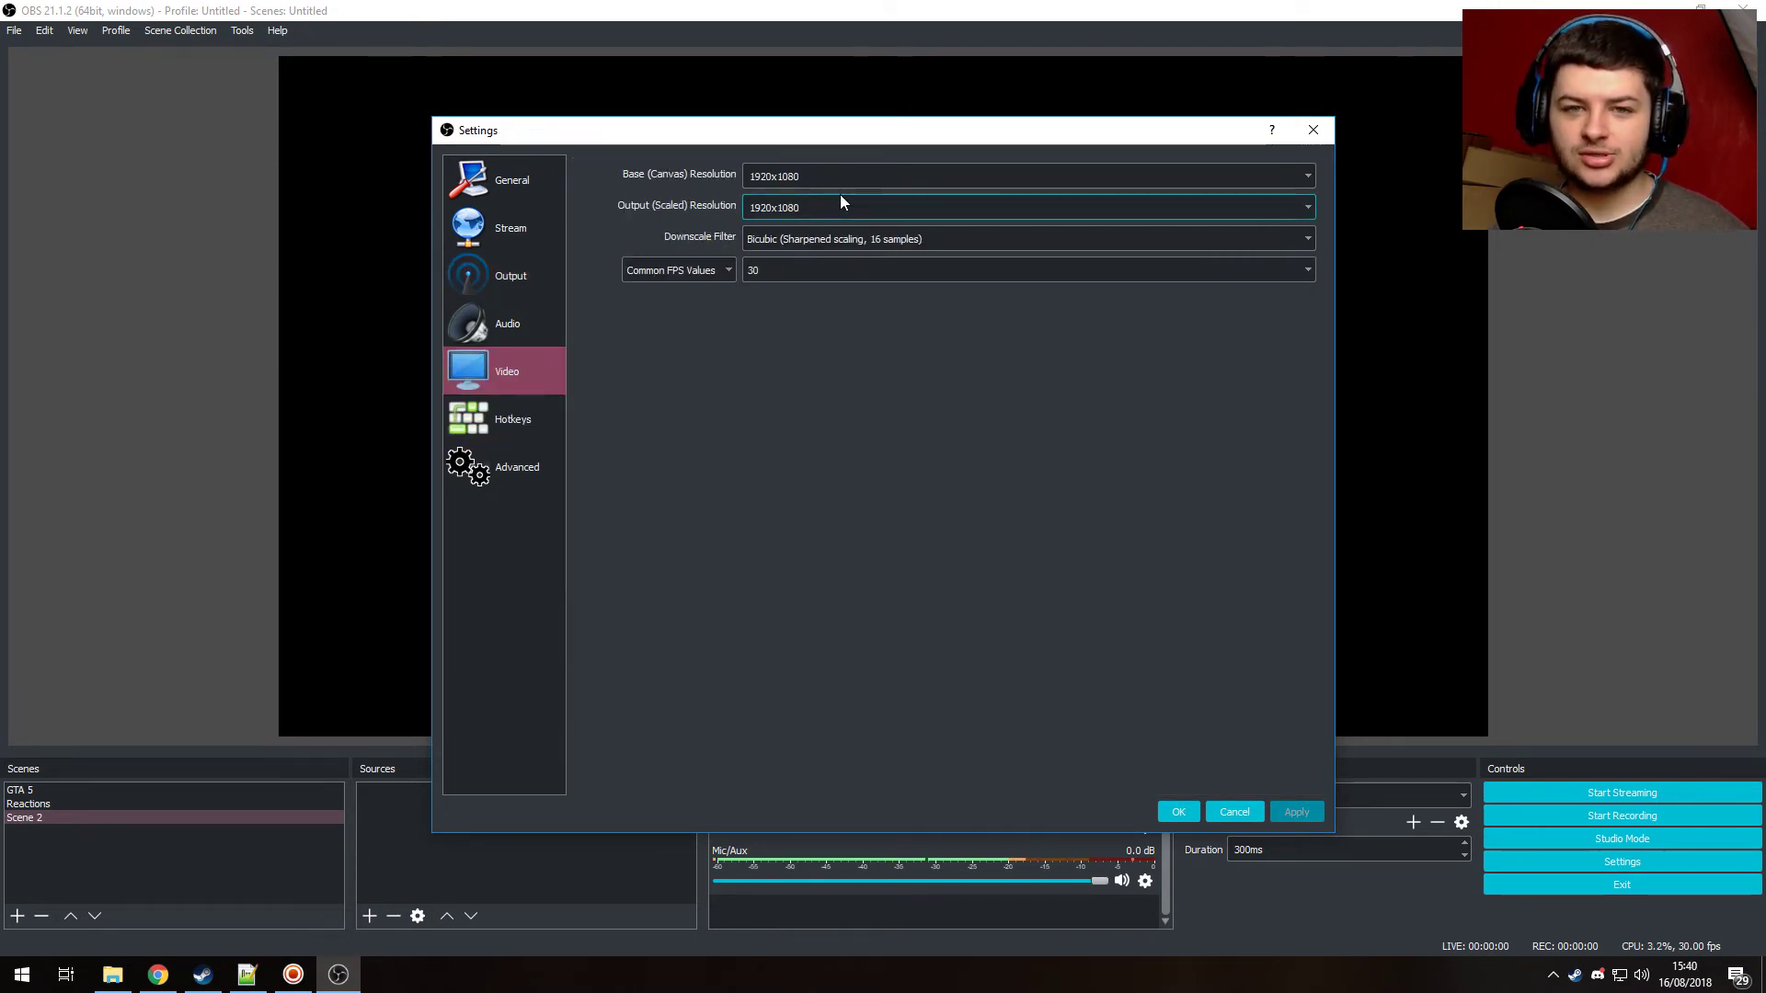
left_click(1307, 207)
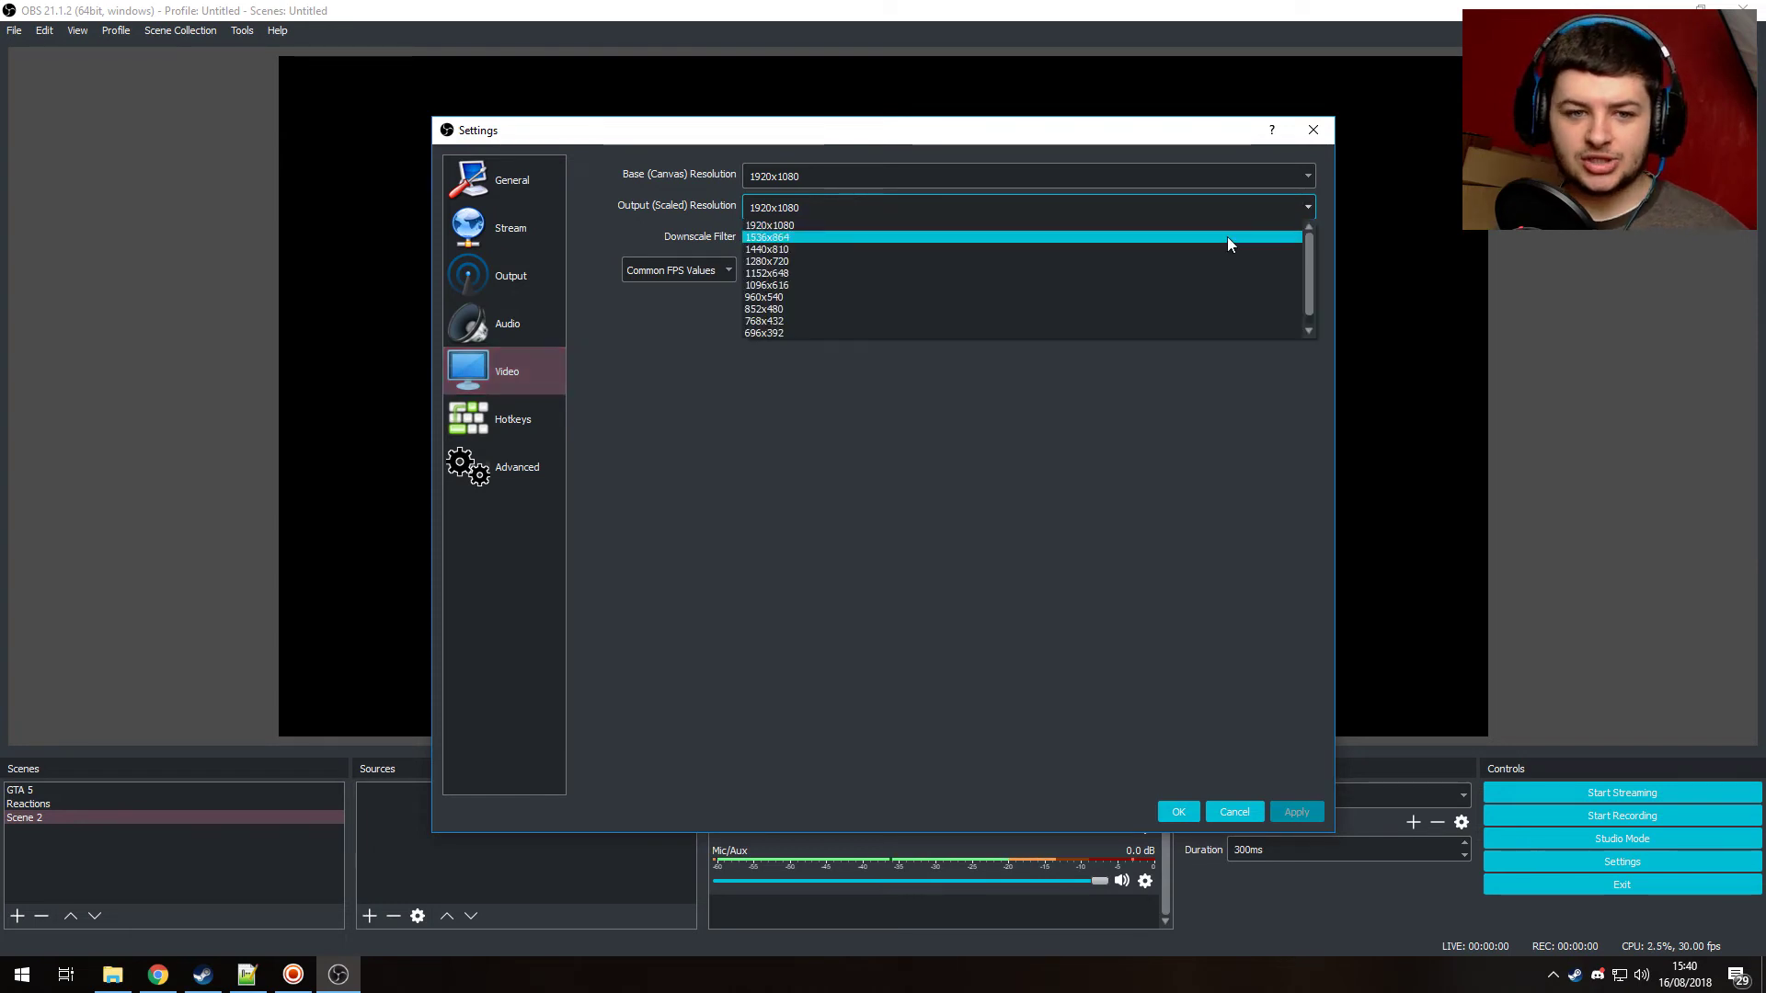
left_click(598, 229)
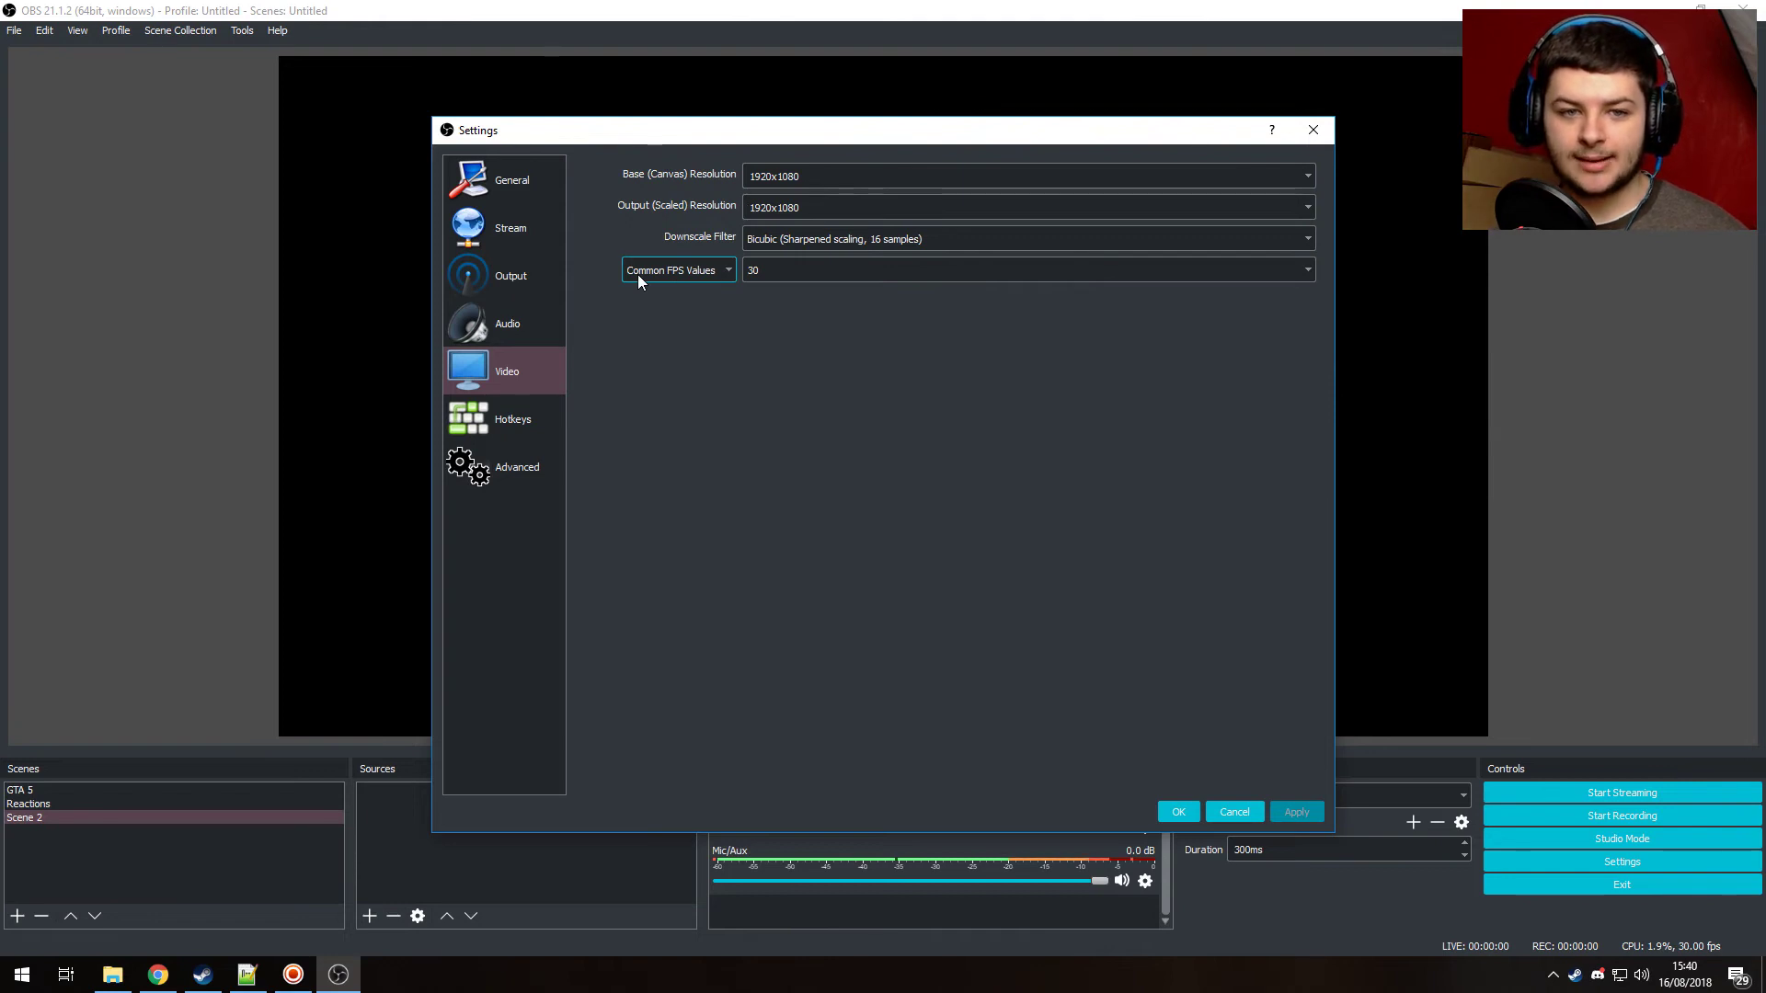
left_click(1295, 238)
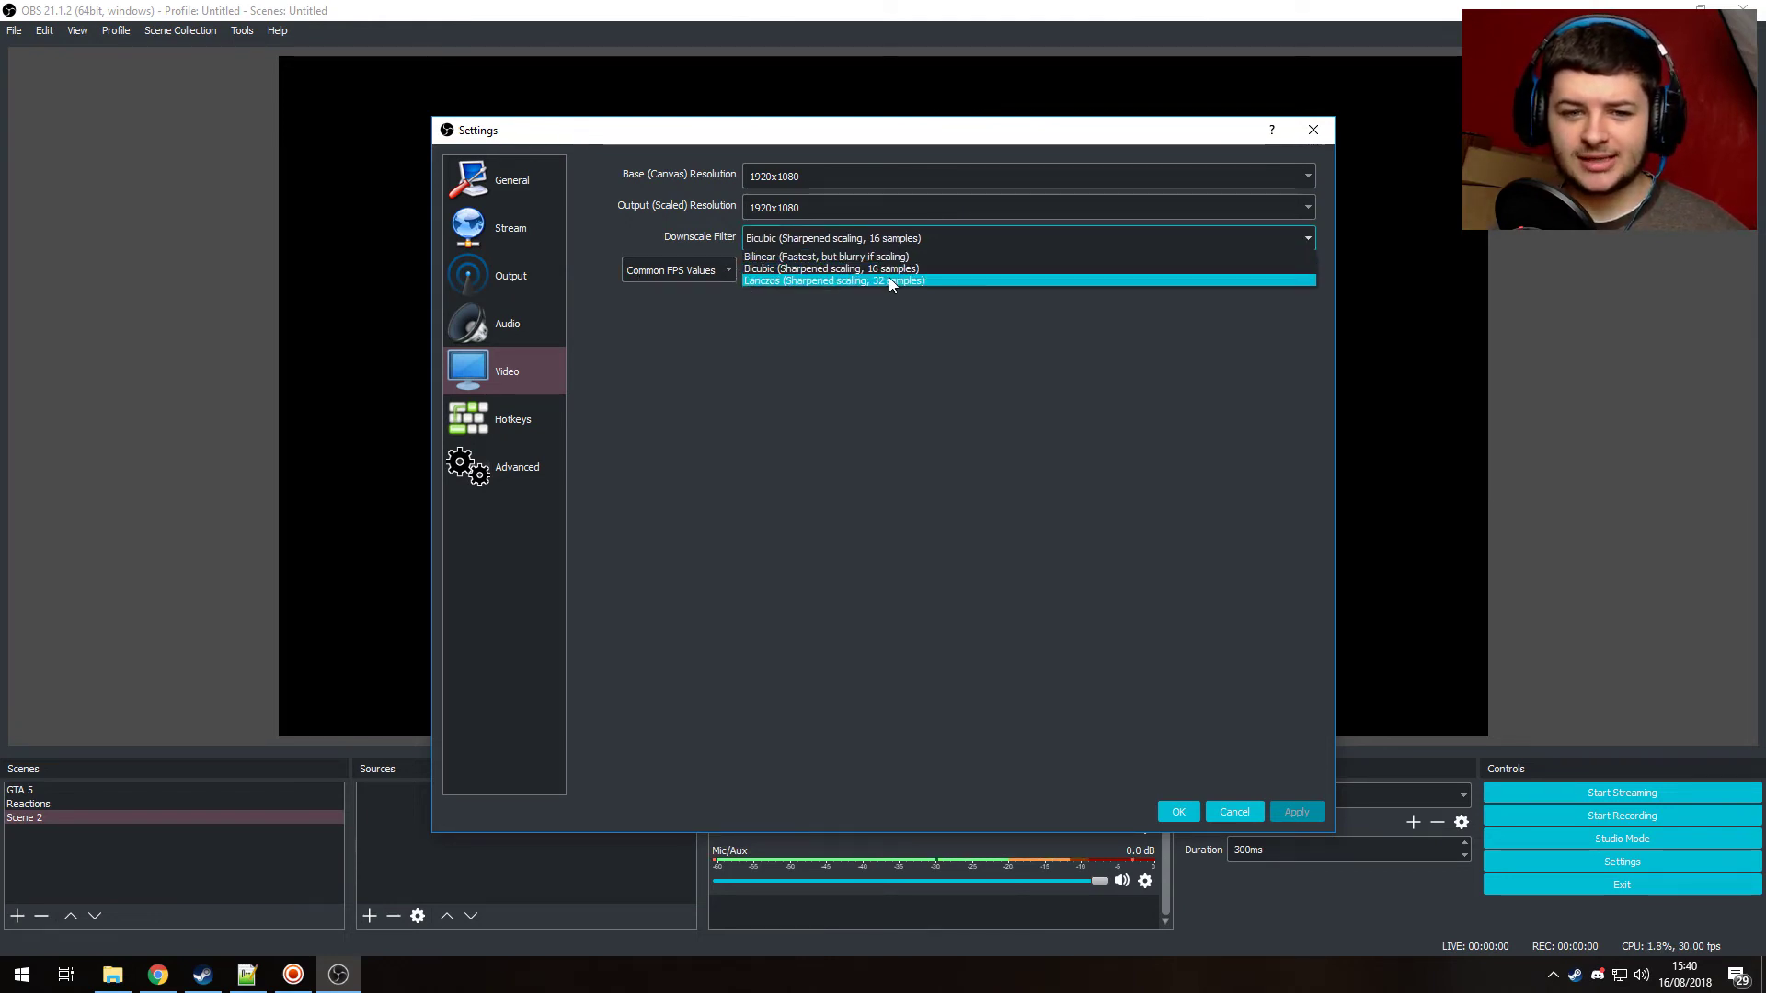
left_click(767, 269)
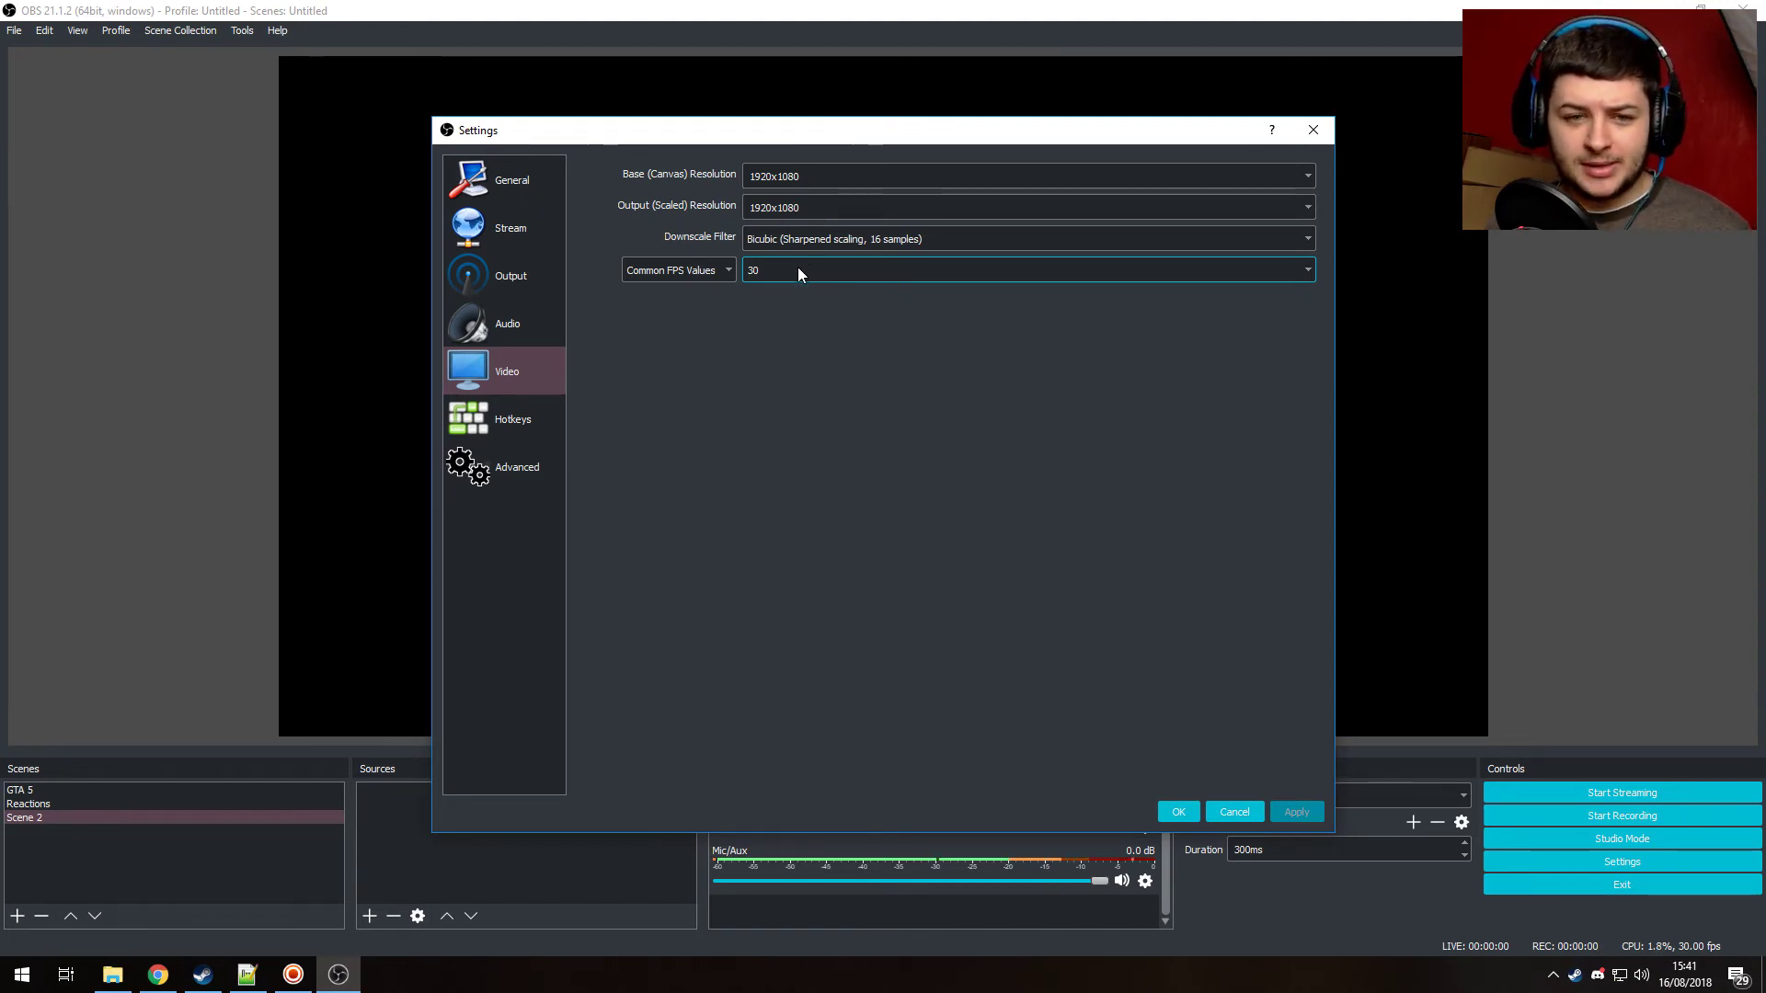
Try a common FPS value of 60, set it back to 30 and apply the video settings.
left_click(1307, 270)
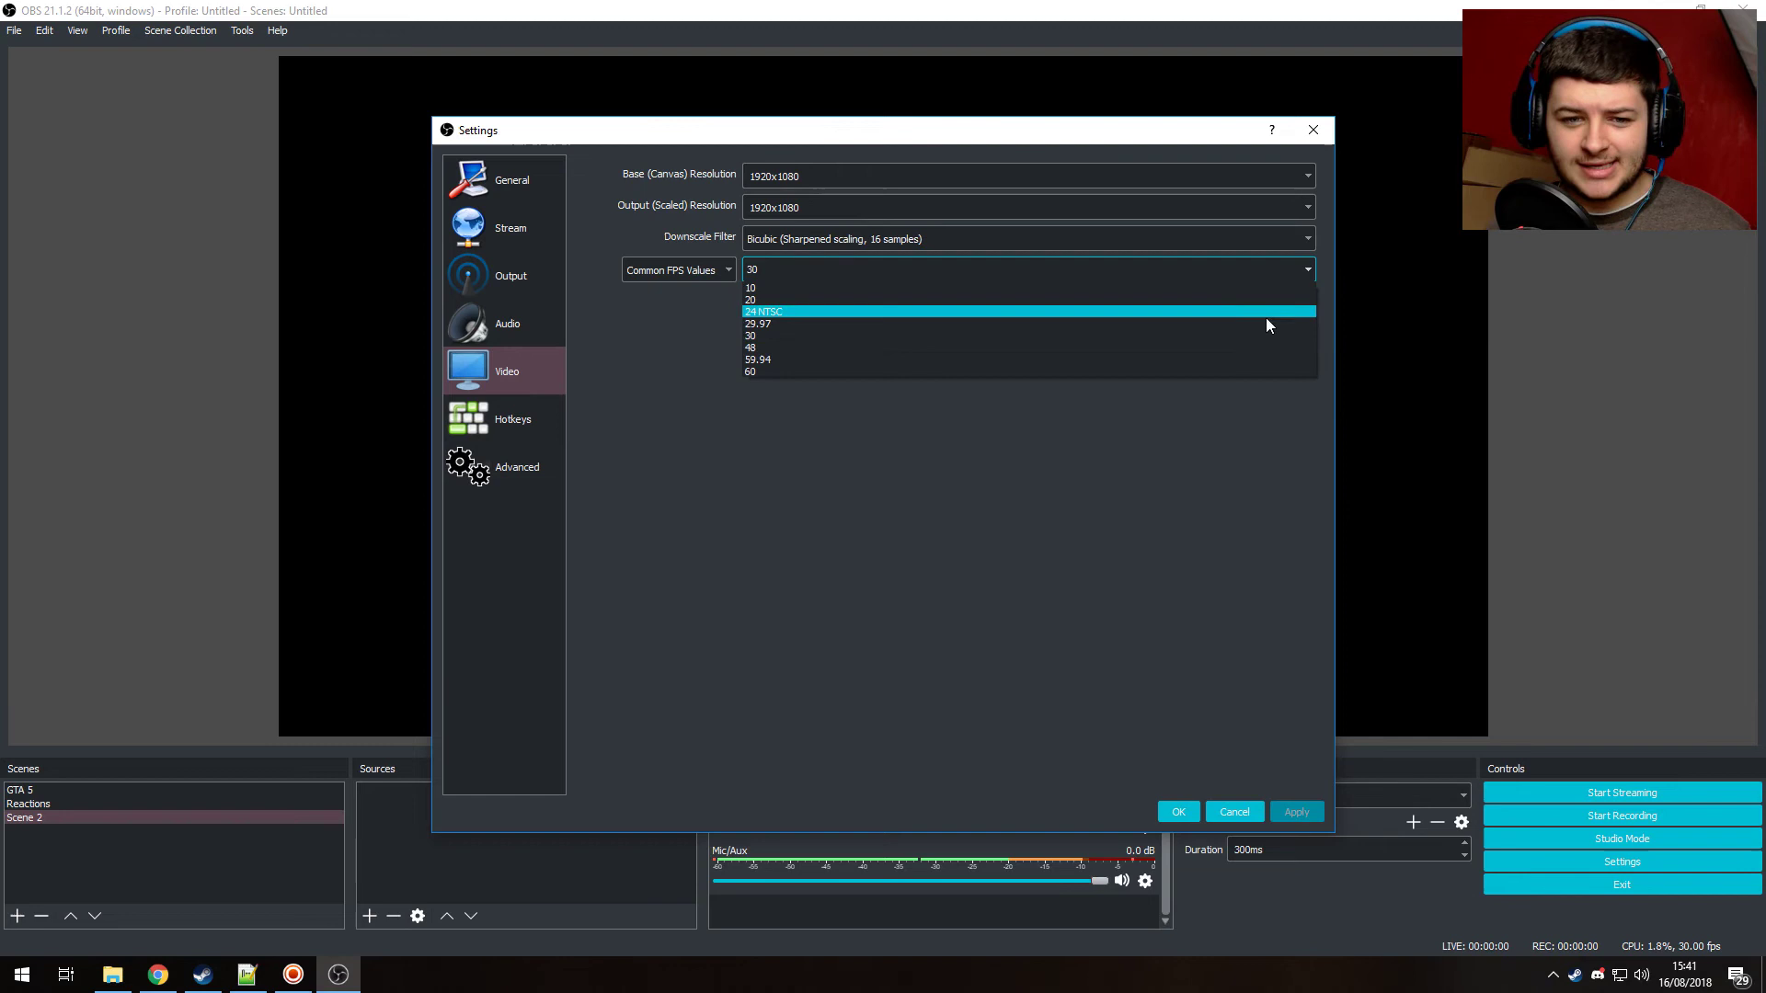
left_click(1176, 372)
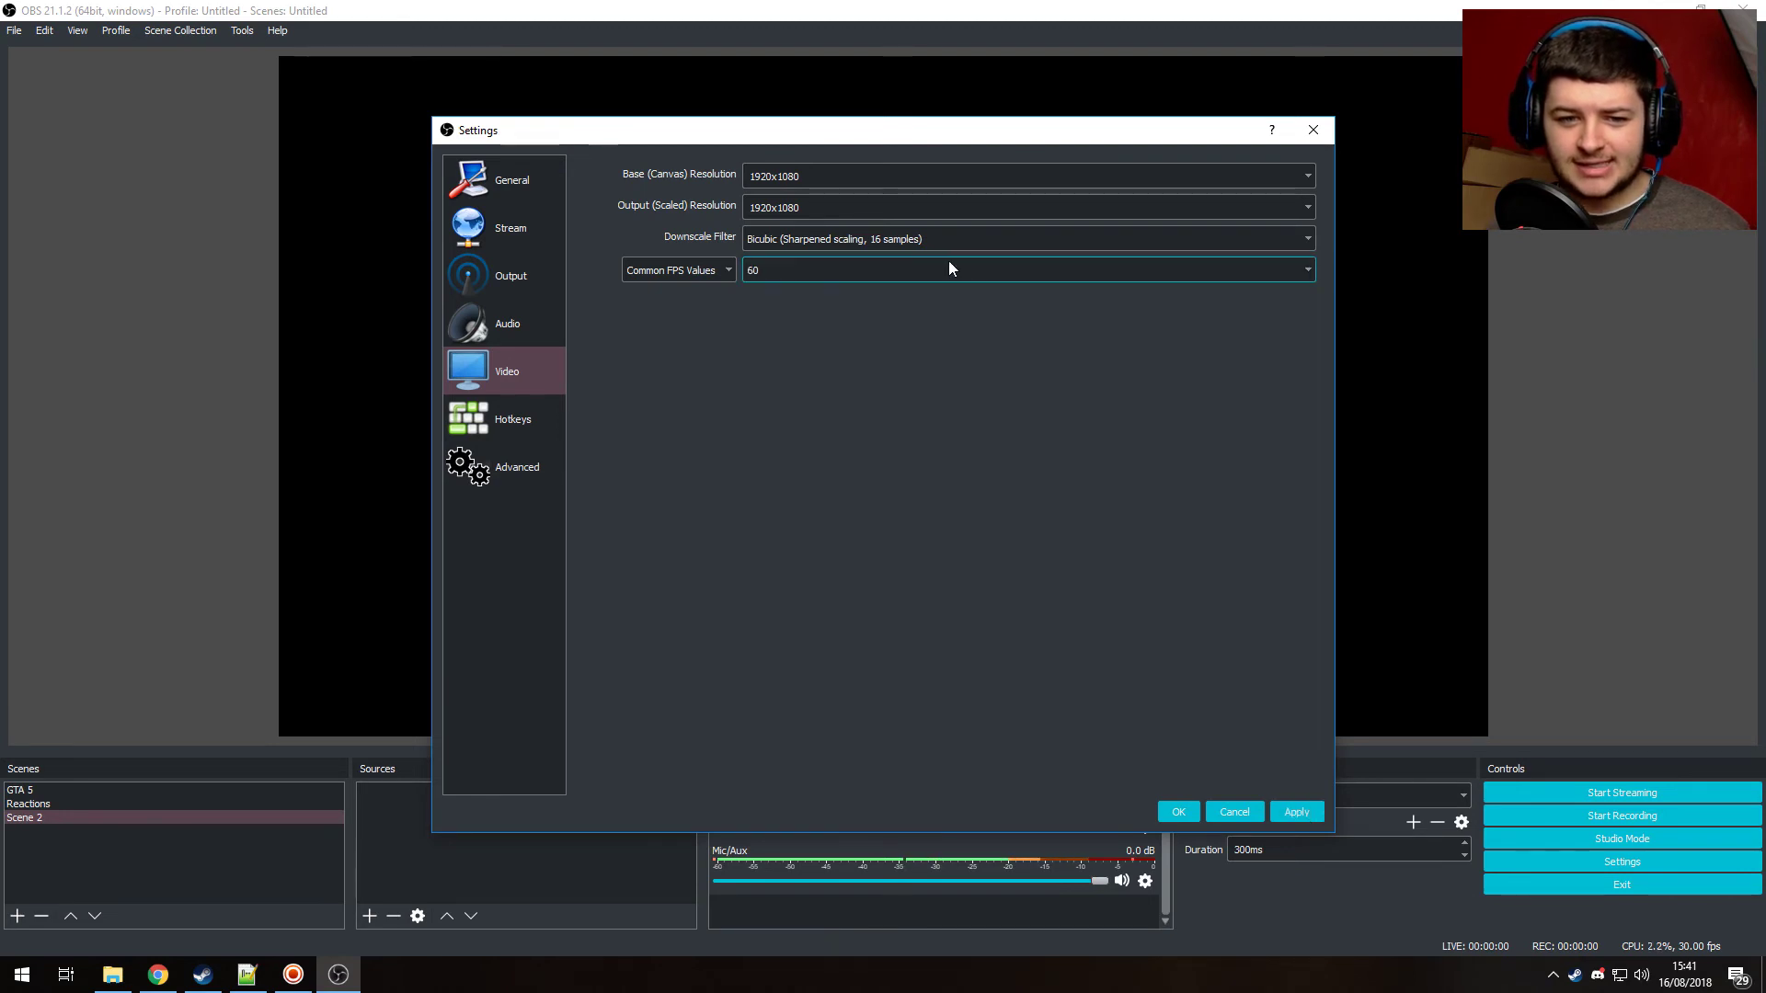
left_click(1305, 270)
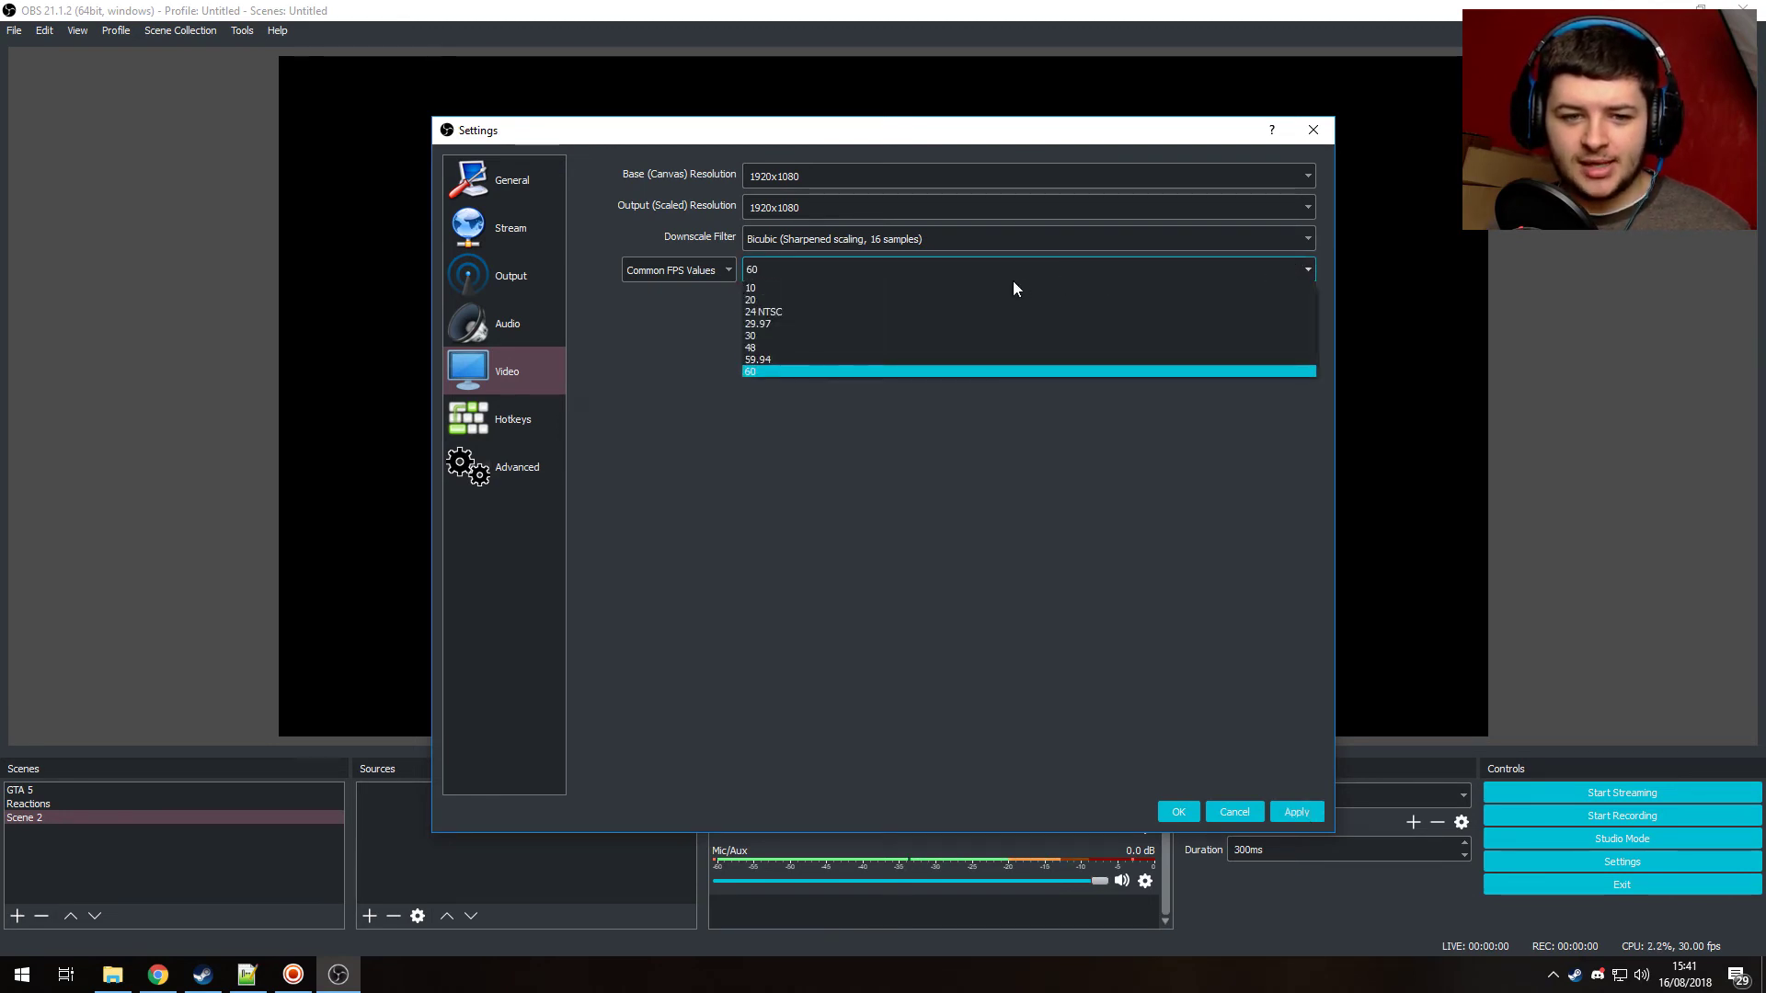
left_click(840, 335)
left_click(1295, 811)
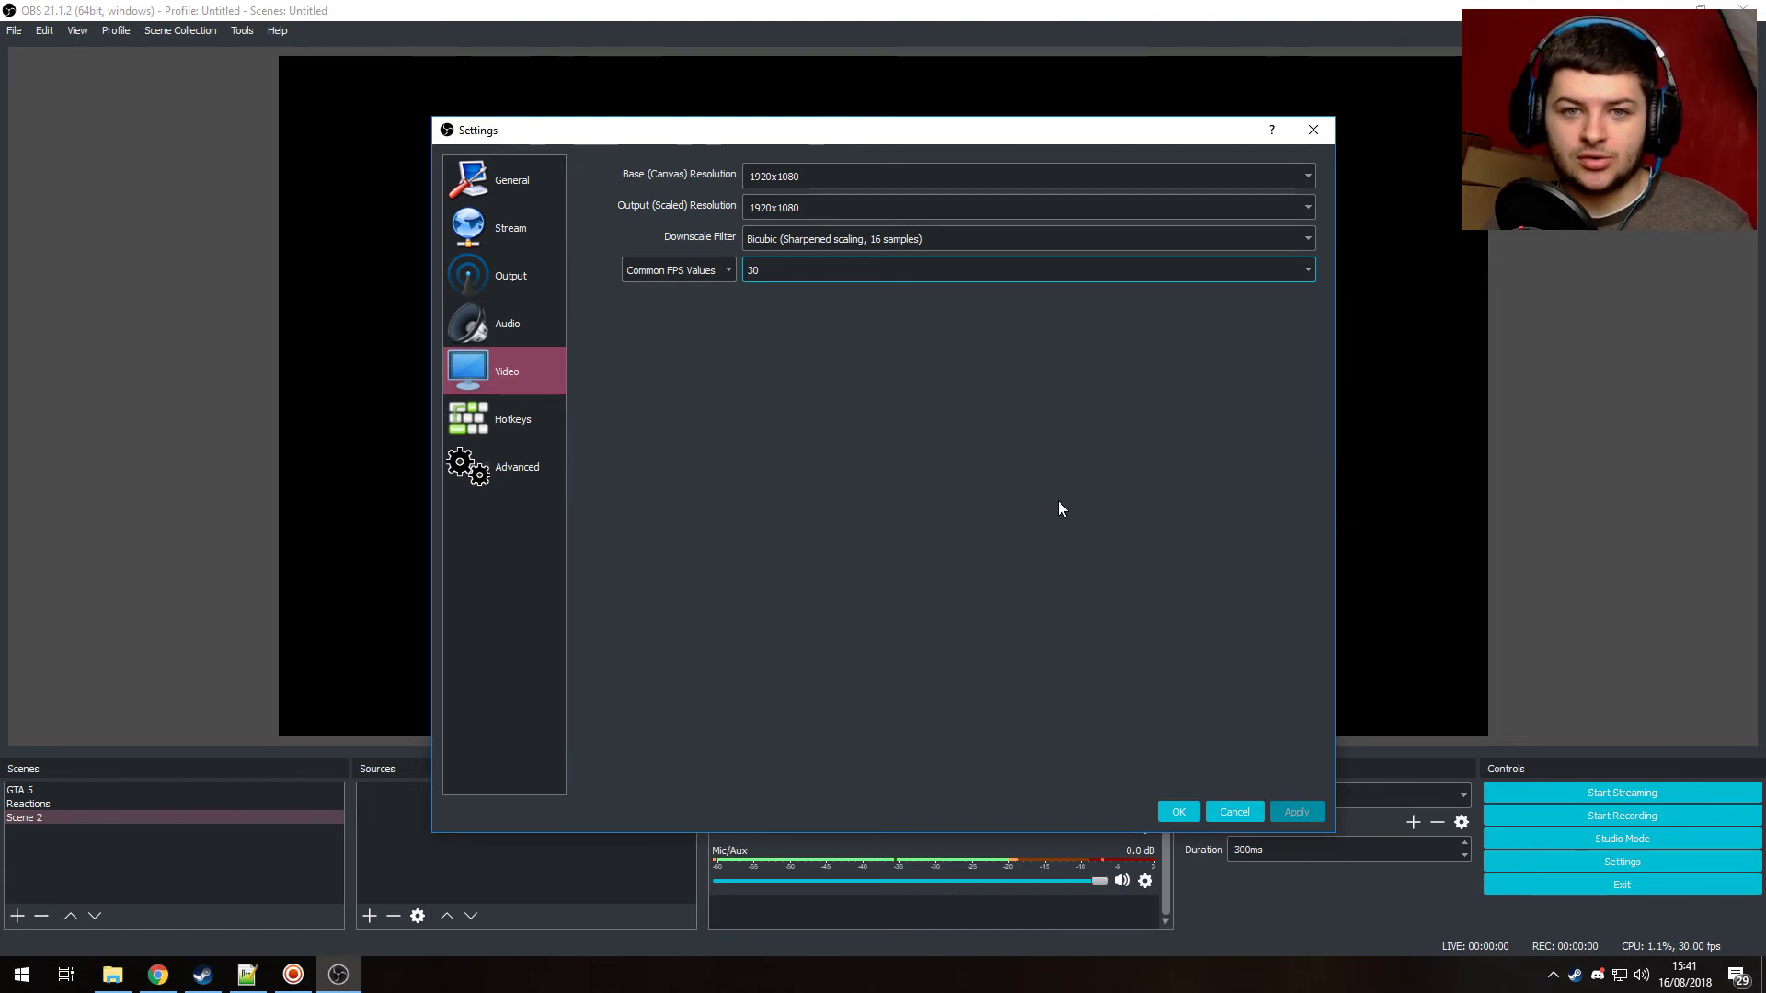
Check the start and stop recording hotkeys and look over the advanced settings.
left_click(517, 425)
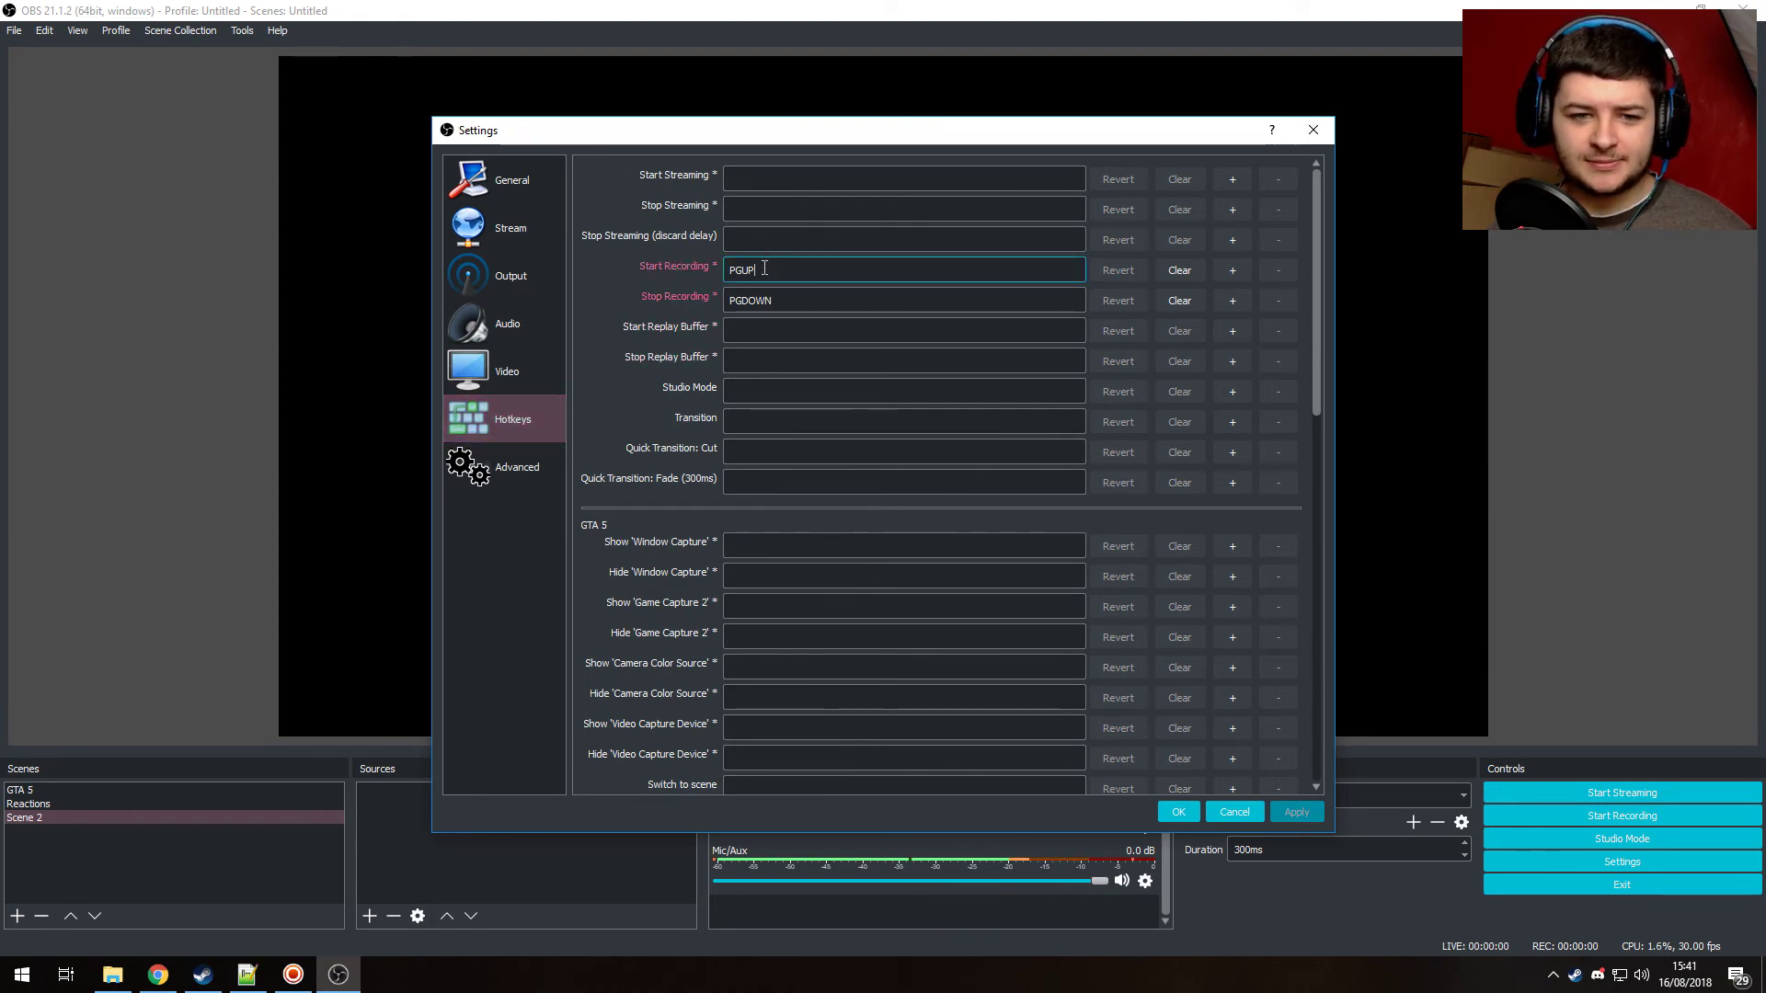
left_click(781, 292)
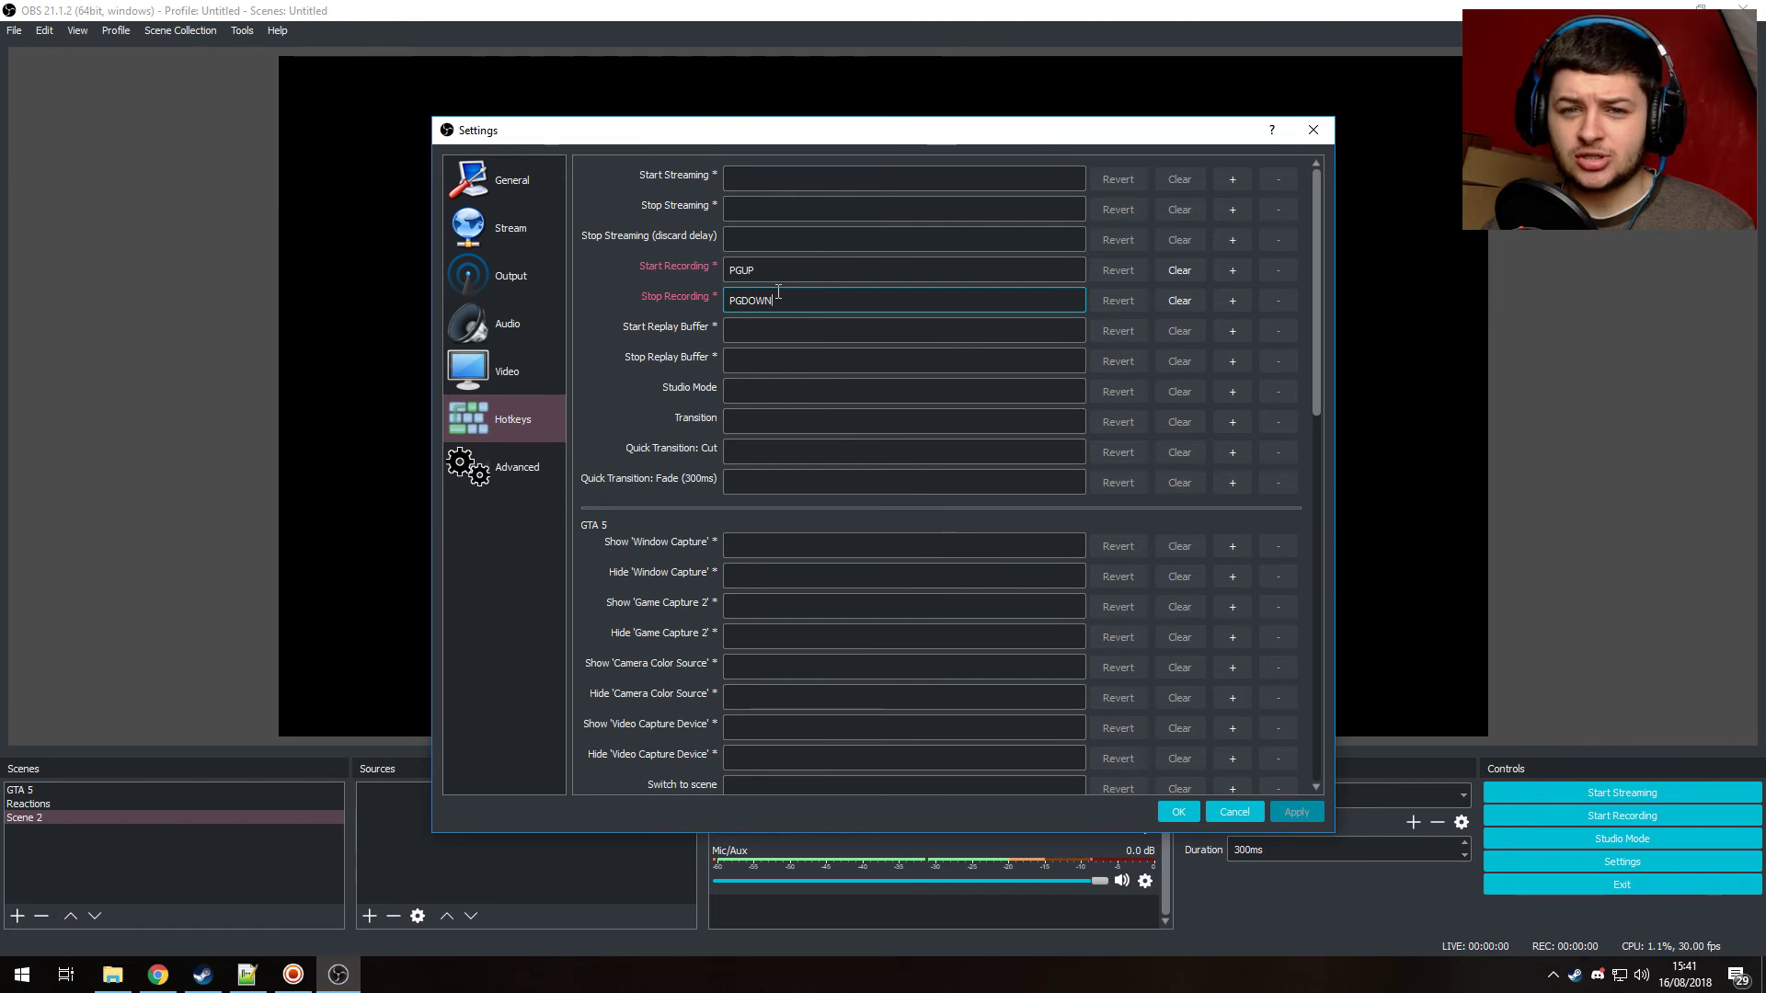
left_click(536, 480)
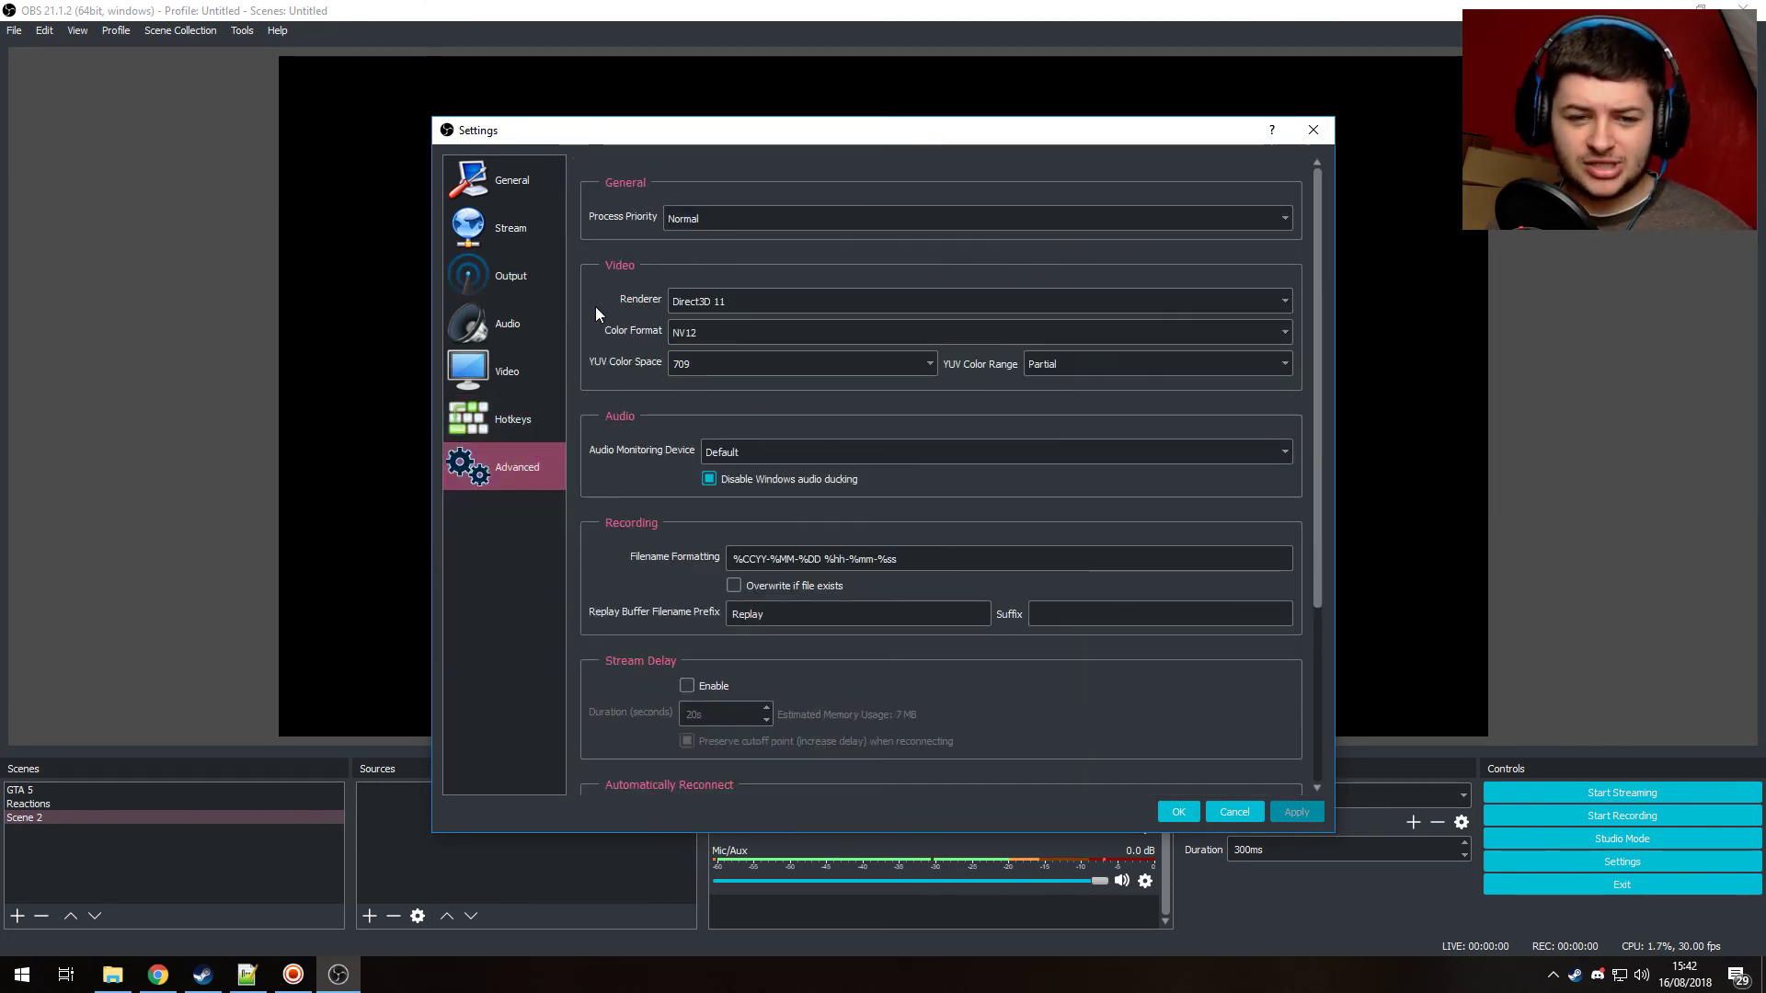
scroll(596, 318, "down", 2)
scroll(597, 317, "up", 2)
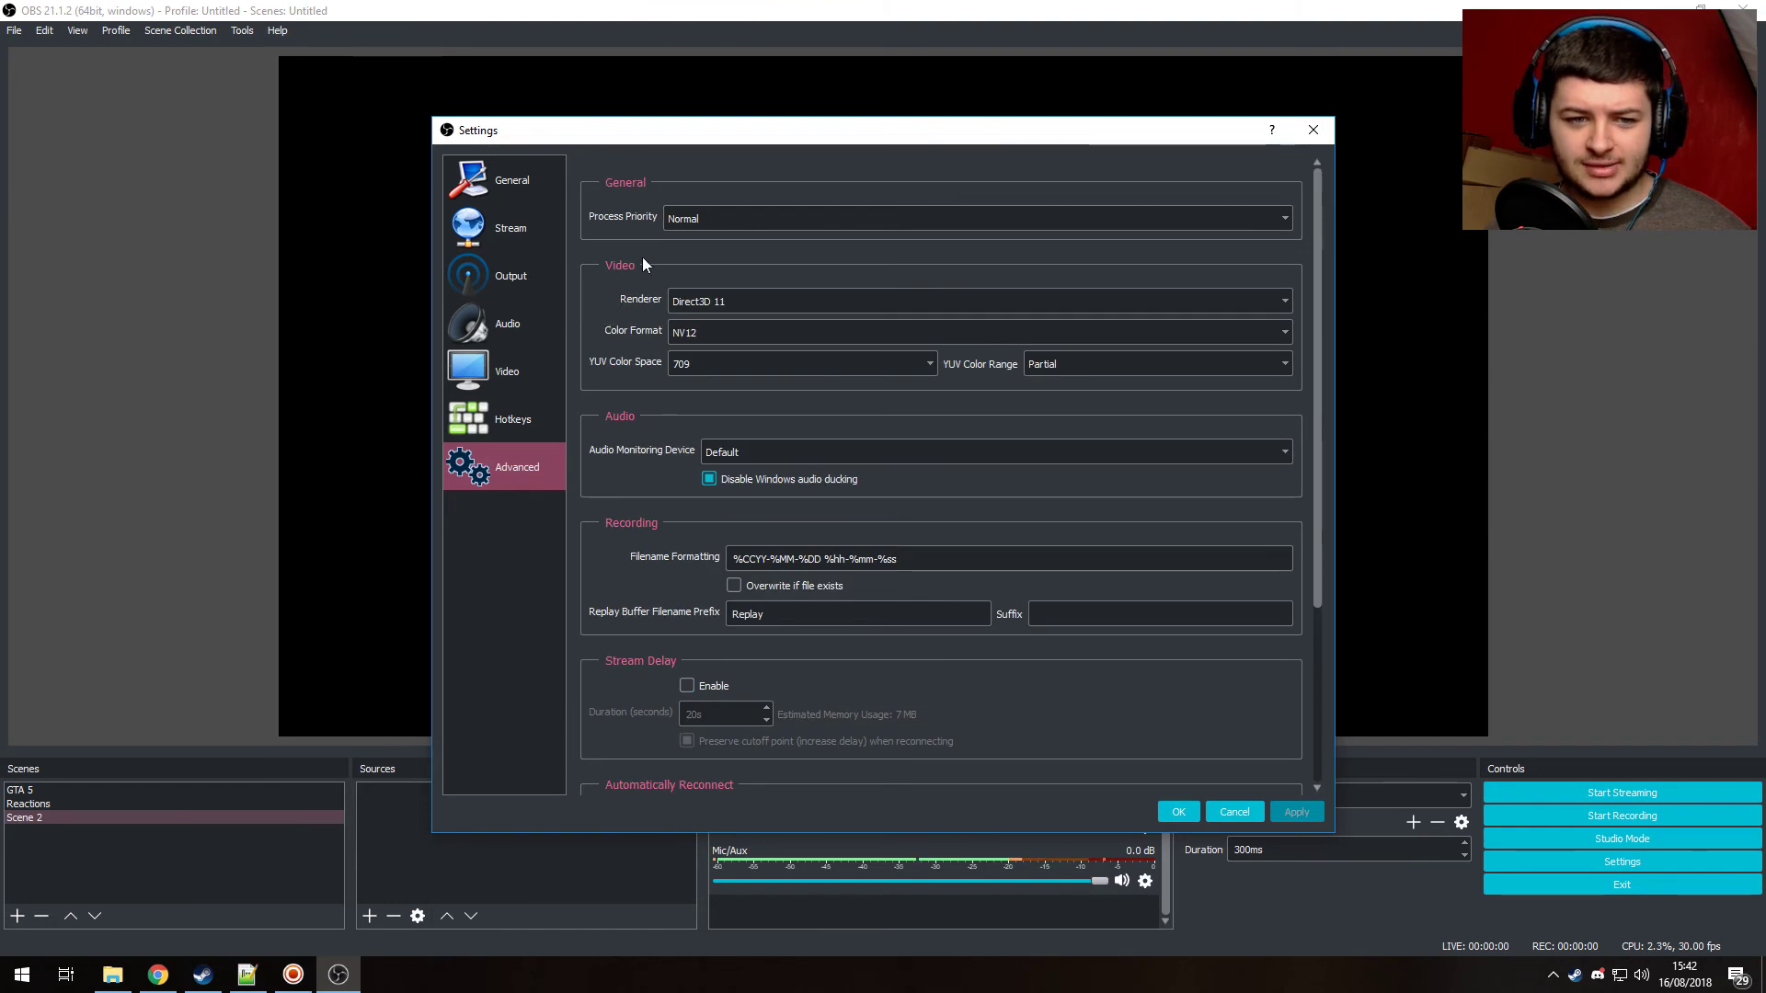
Review the process priority, color format, YUV color space and remaining advanced settings without changing them, and close the settings.
left_click(716, 217)
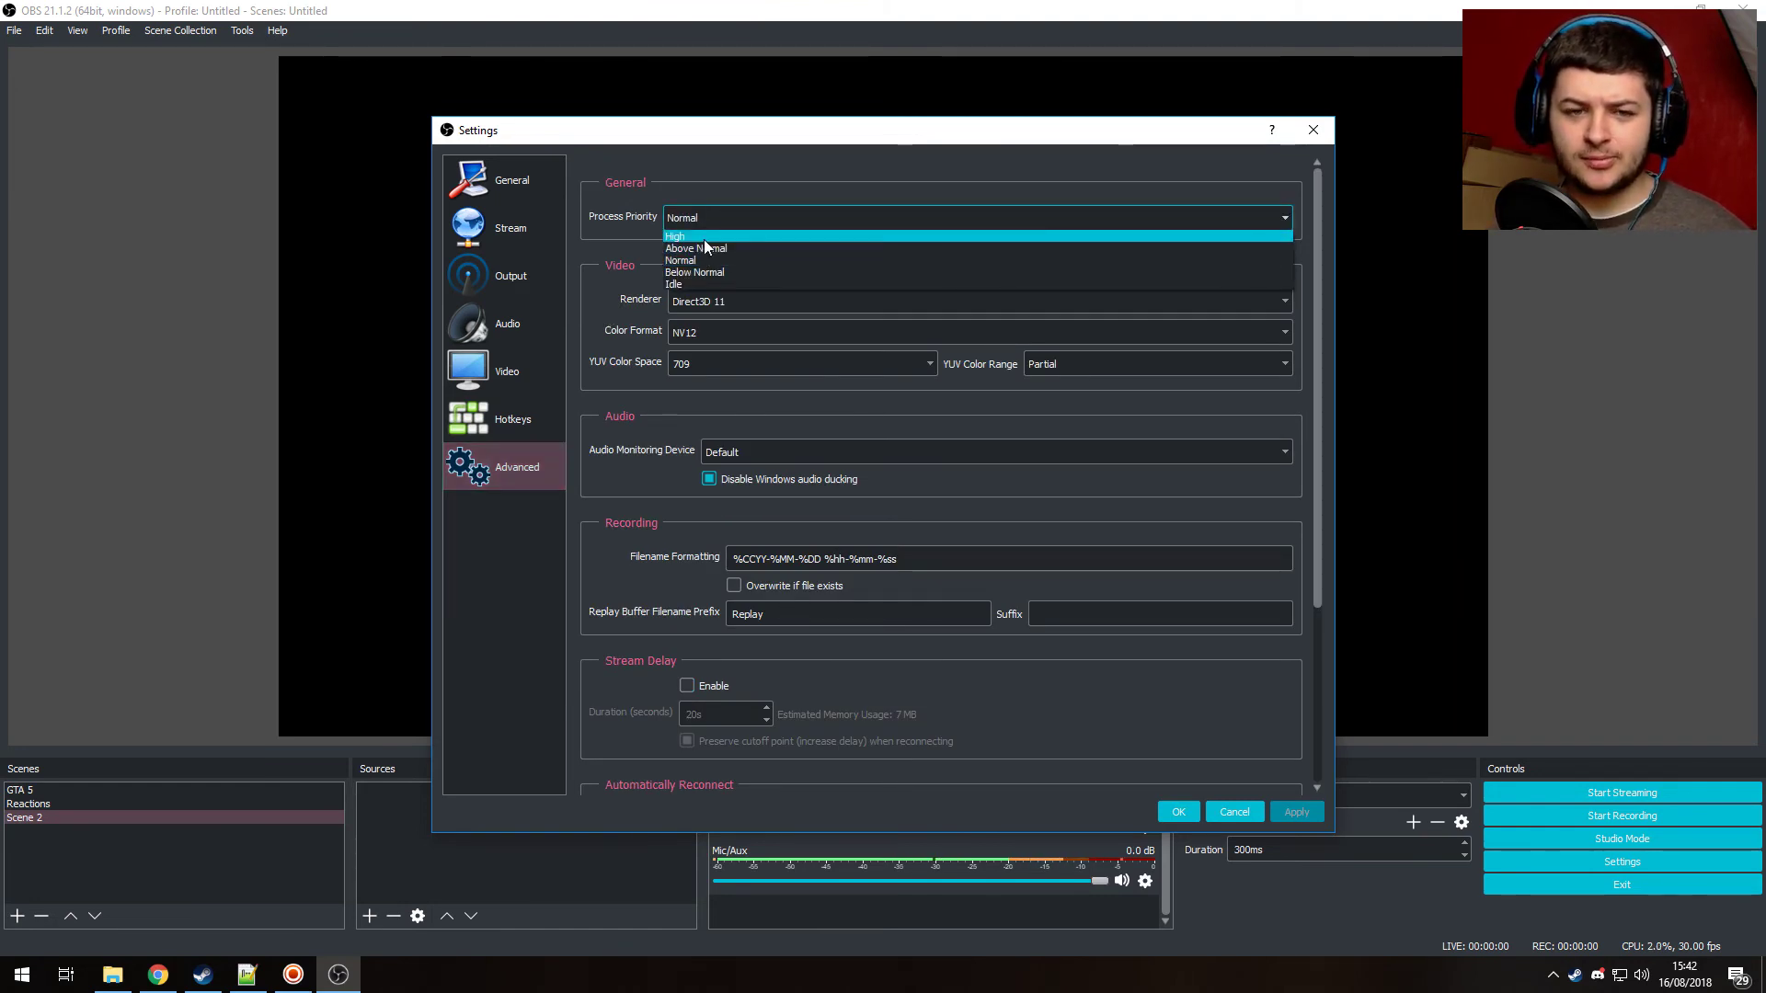
left_click(721, 194)
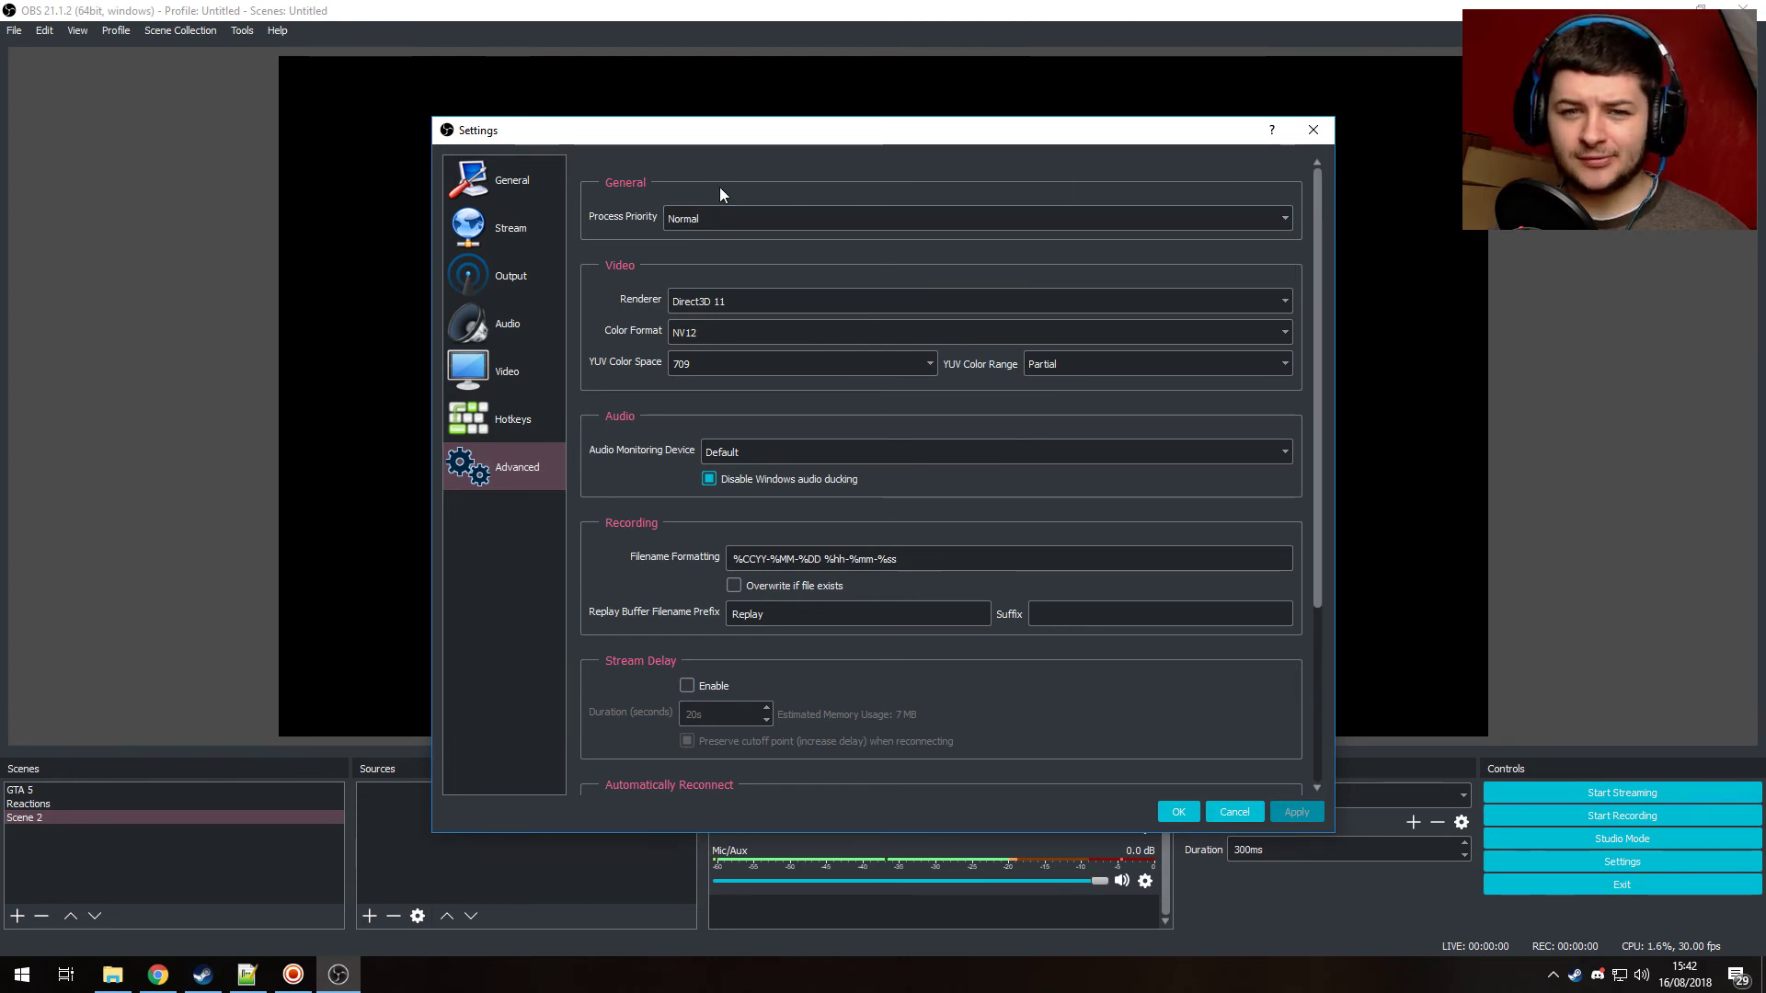
left_click(716, 331)
left_click(720, 335)
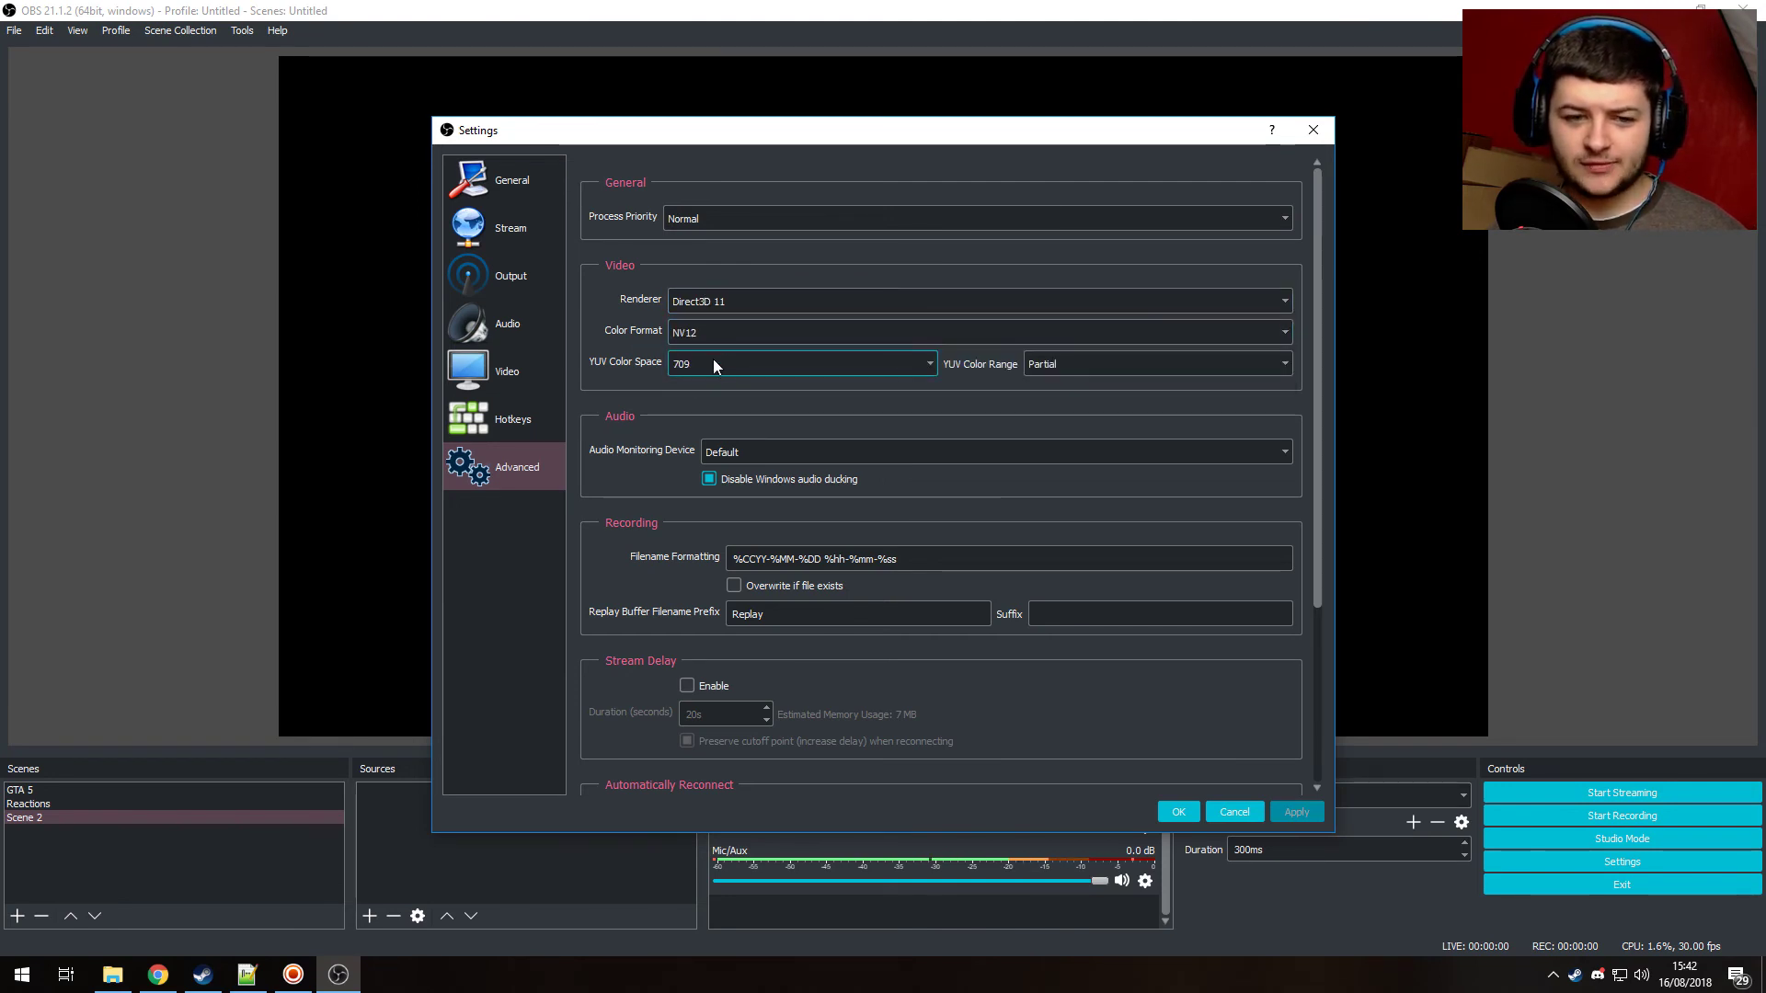
left_click(680, 367)
left_click(698, 362)
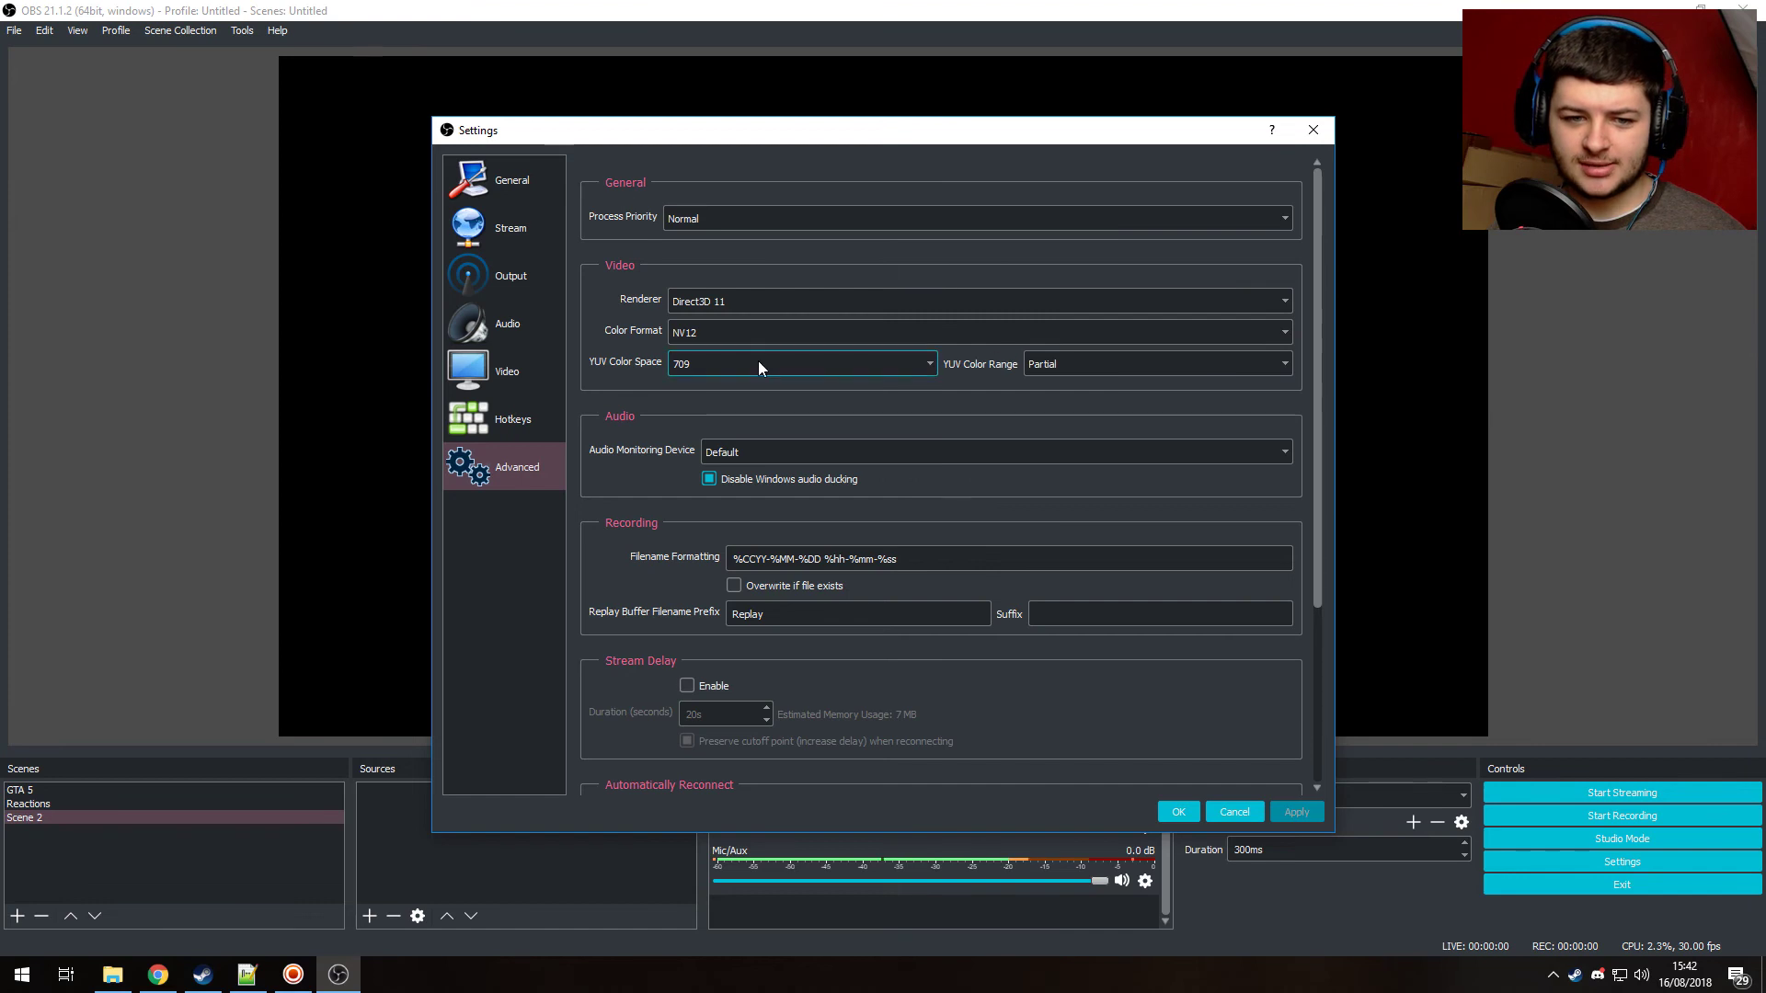
scroll(629, 428, "down", 5)
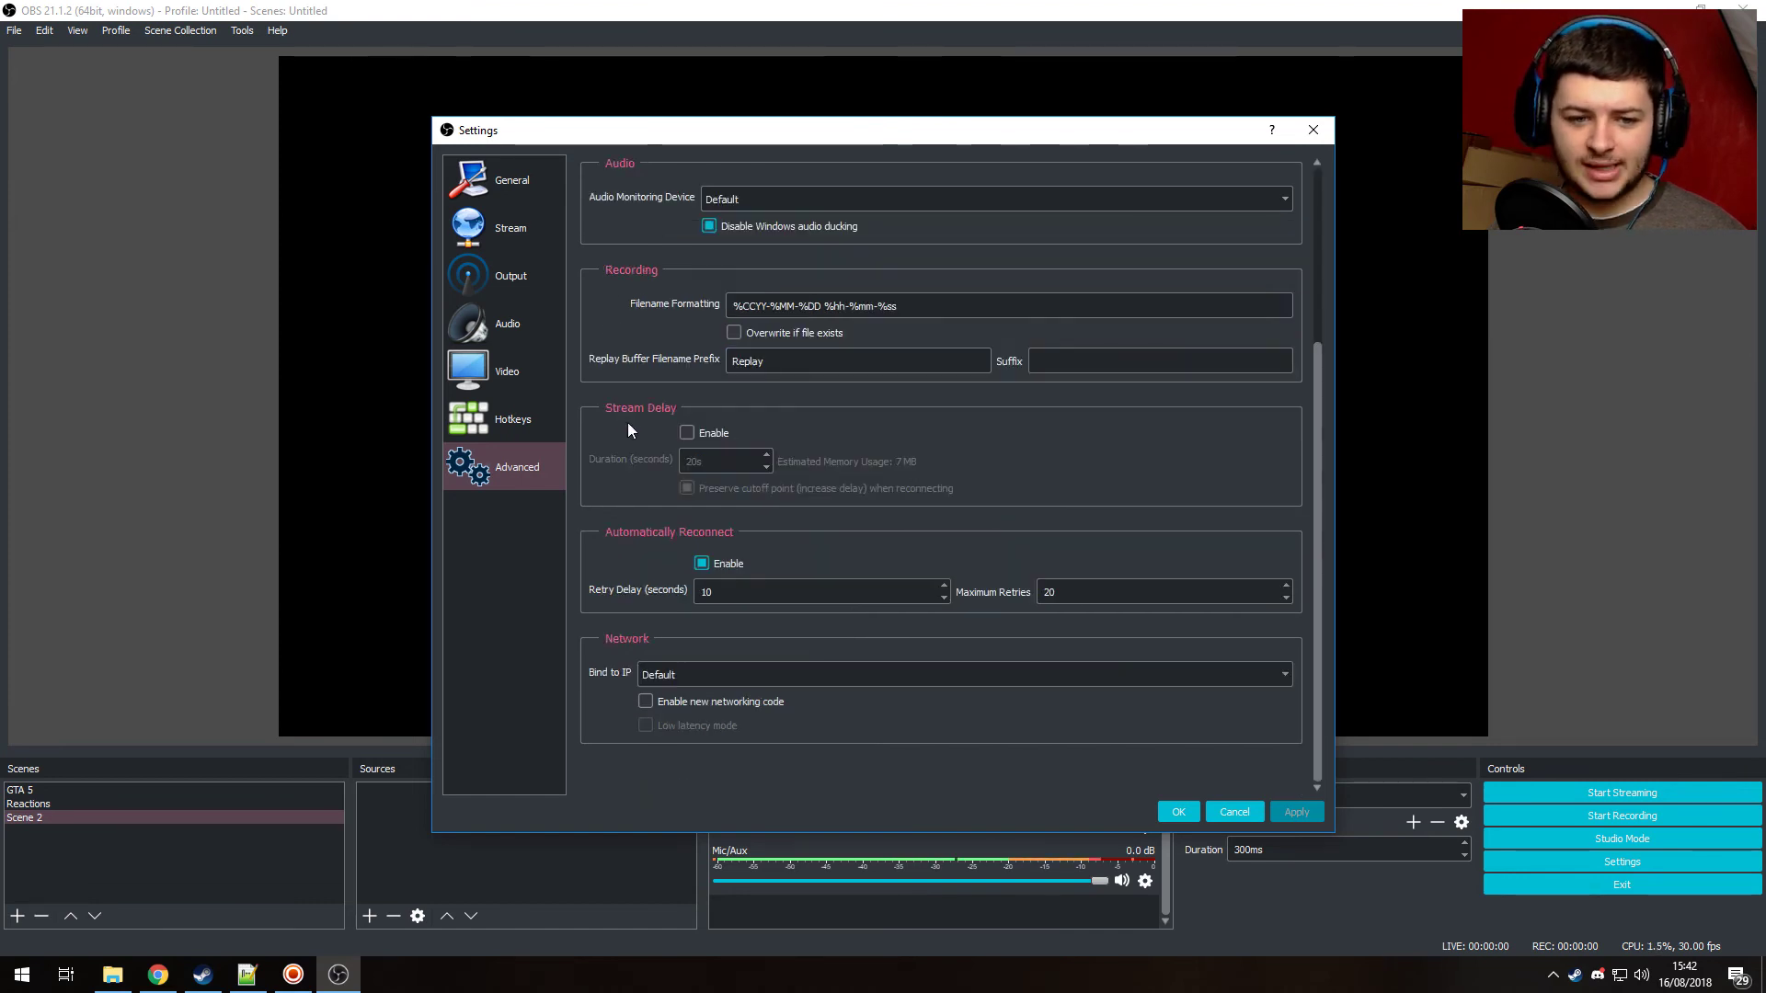
left_click(1178, 812)
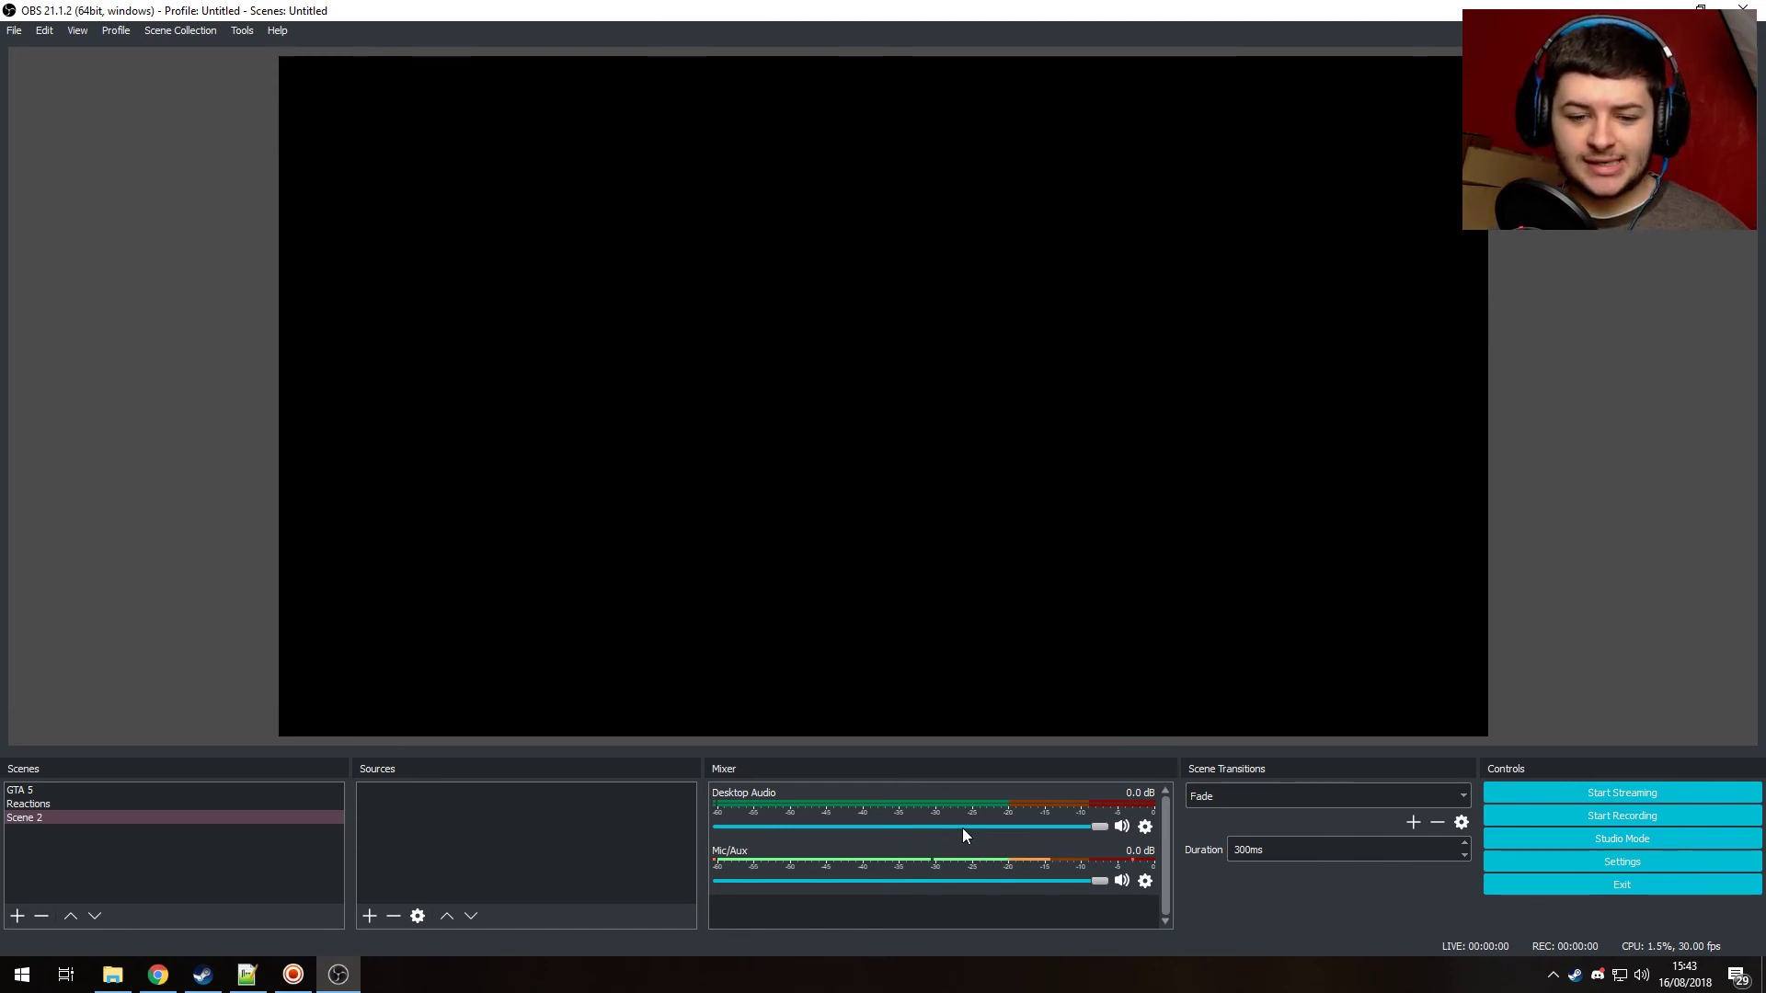
Try the Desktop Audio and Mic/Aux volume sliders in the mixer.
left_click_drag(962, 827, 915, 827)
left_click_drag(966, 881, 996, 881)
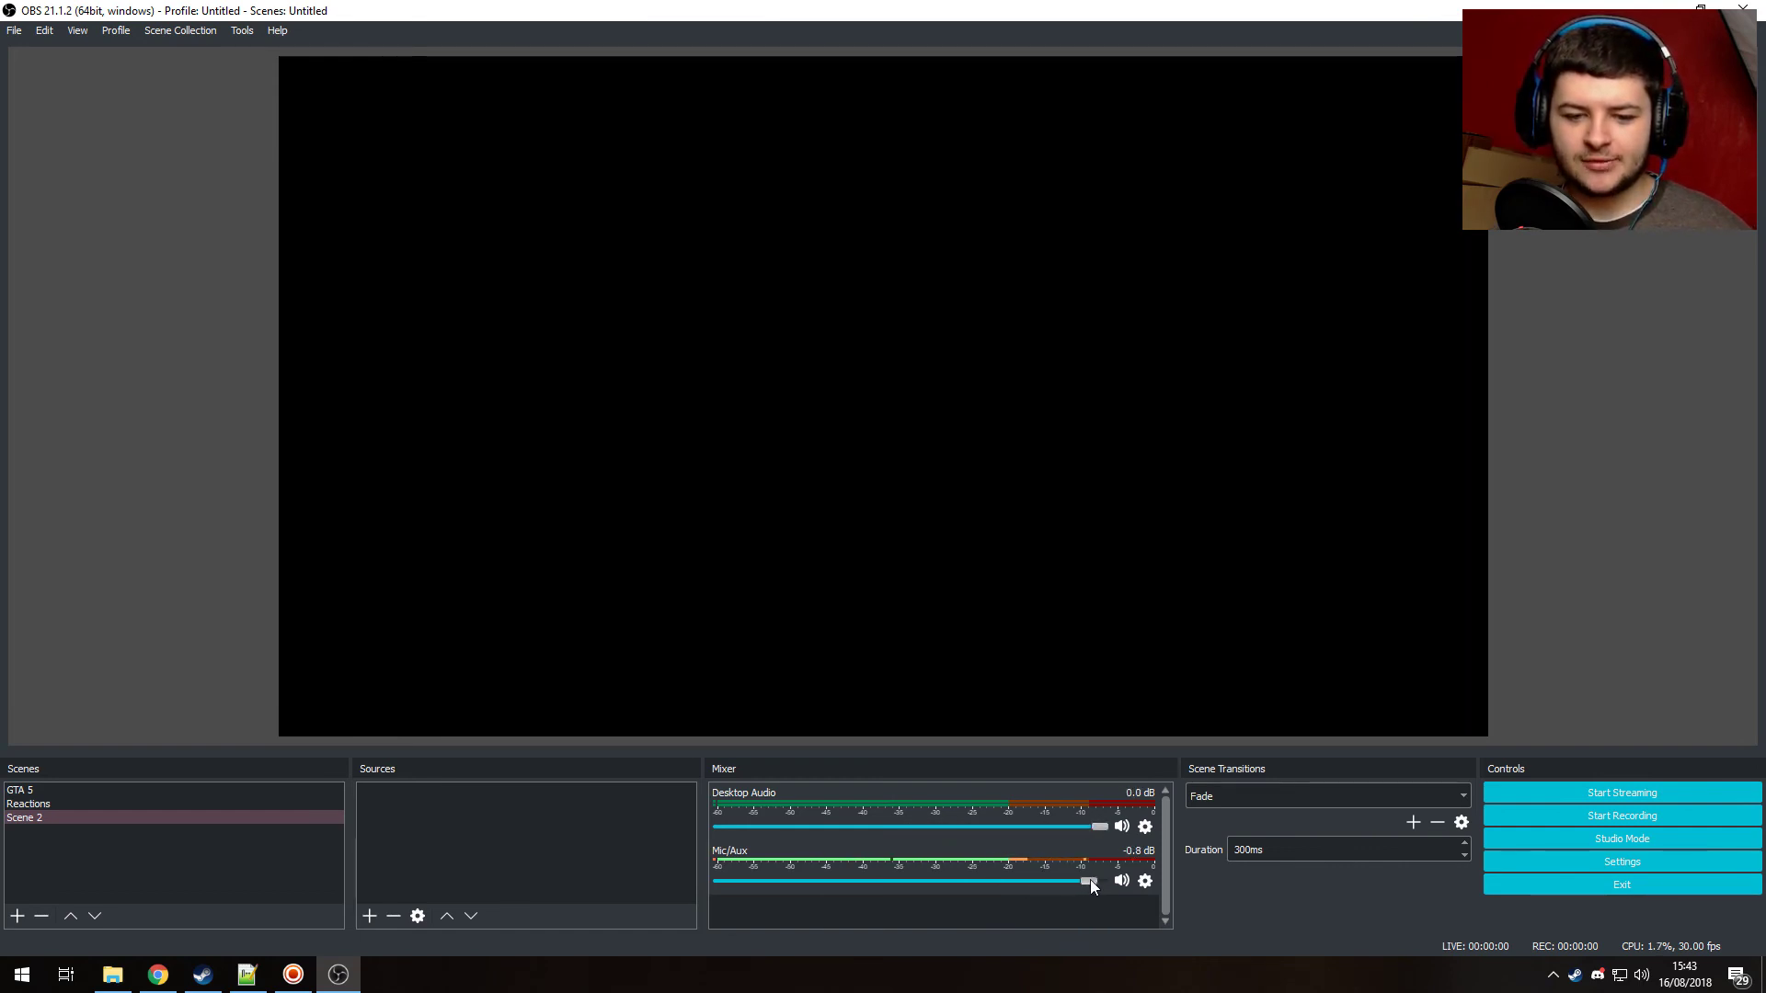
Check the Mic/Aux and Desktop Audio track assignments in the advanced audio properties, moving and enlarging the window for a clearer view.
left_click(1143, 829)
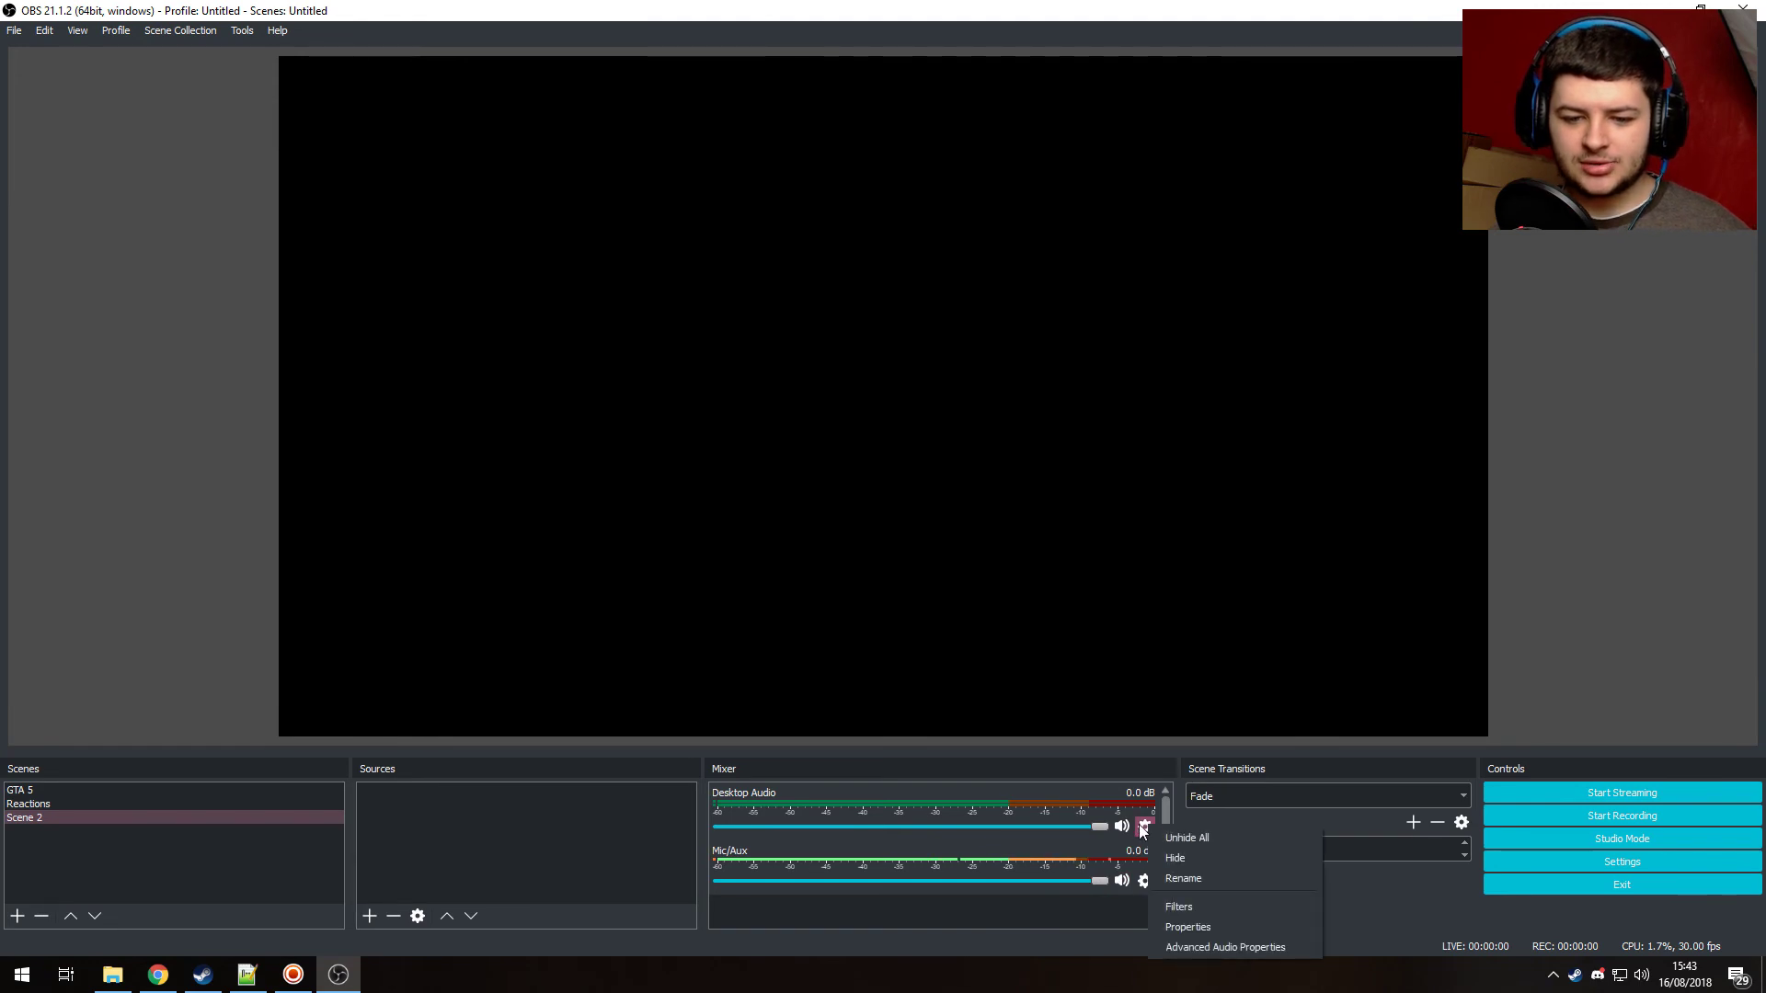
left_click(1206, 950)
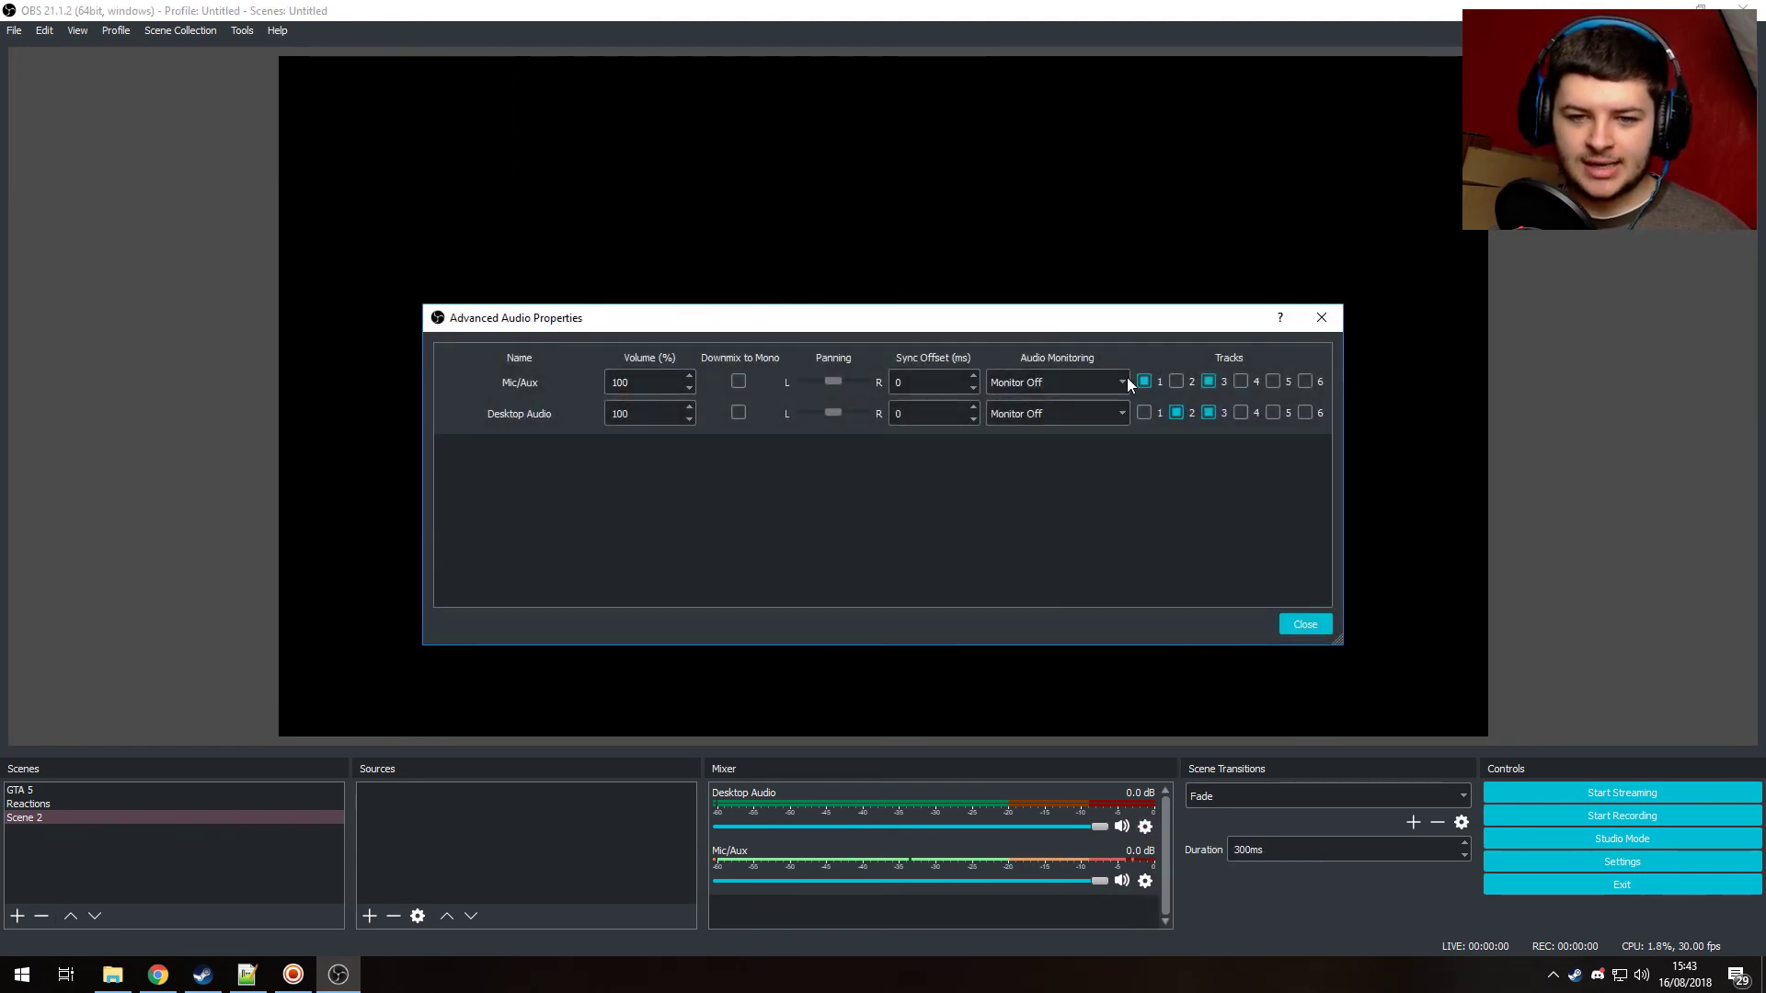
left_click_drag(1121, 331, 864, 307)
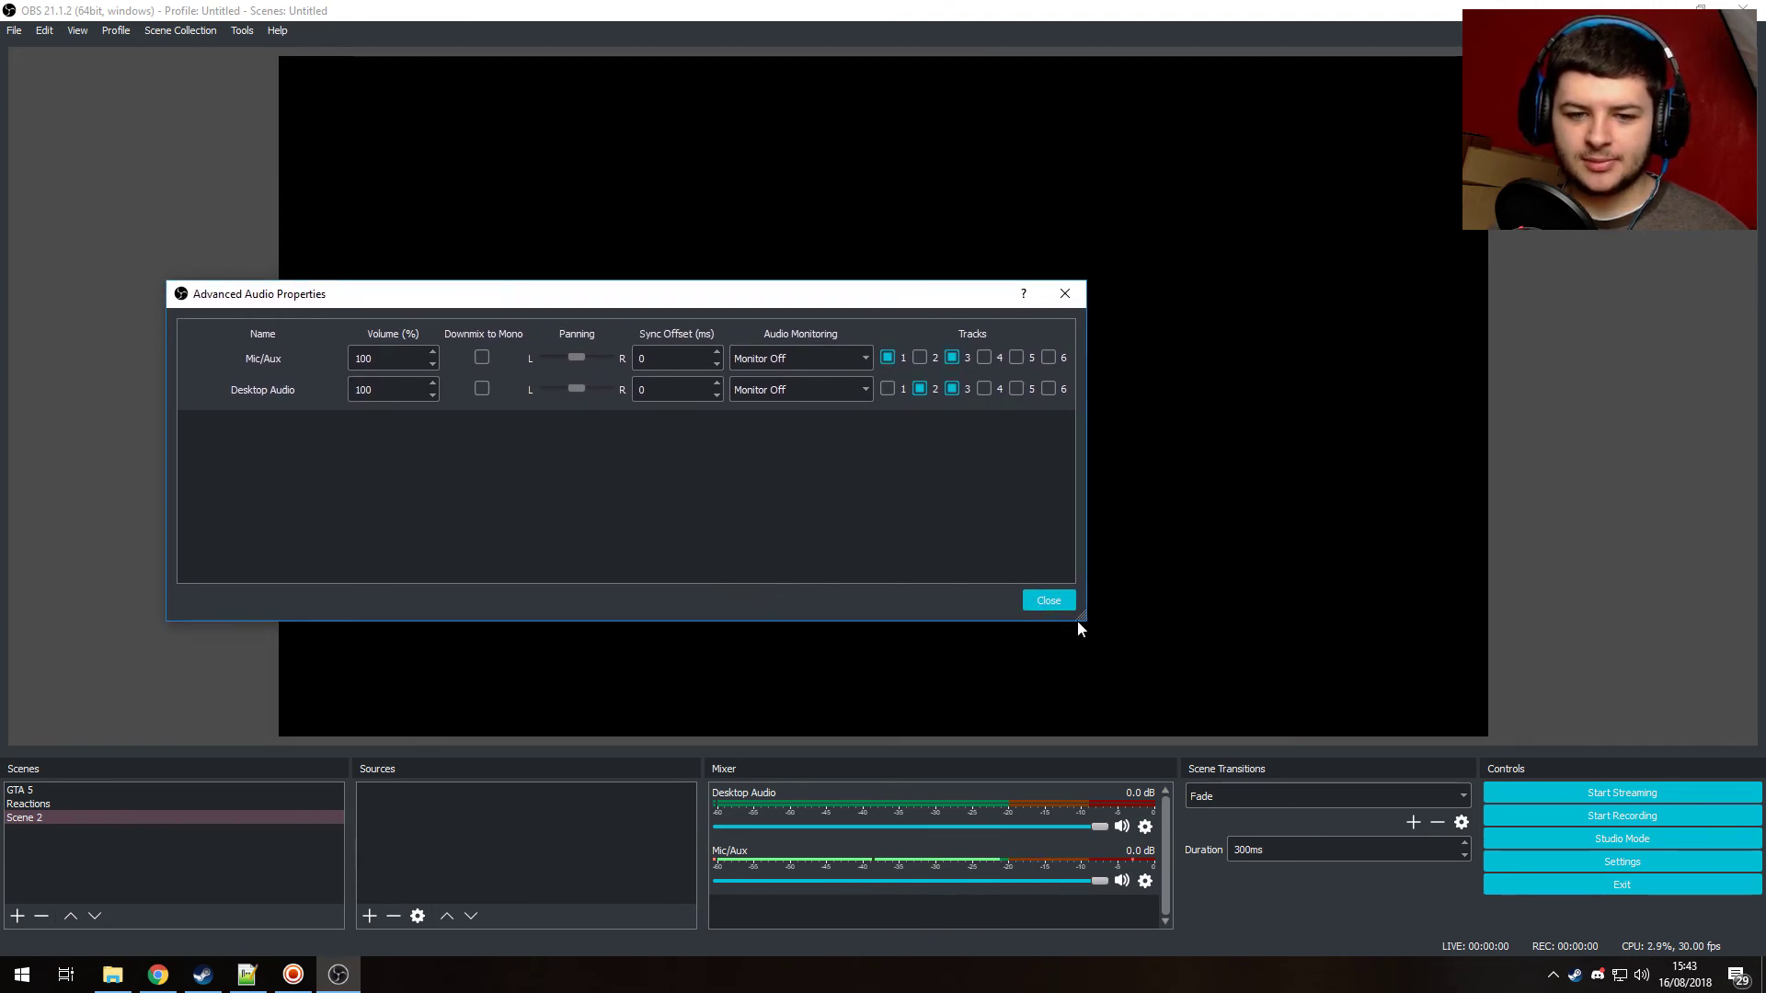
left_click_drag(1079, 623, 1222, 664)
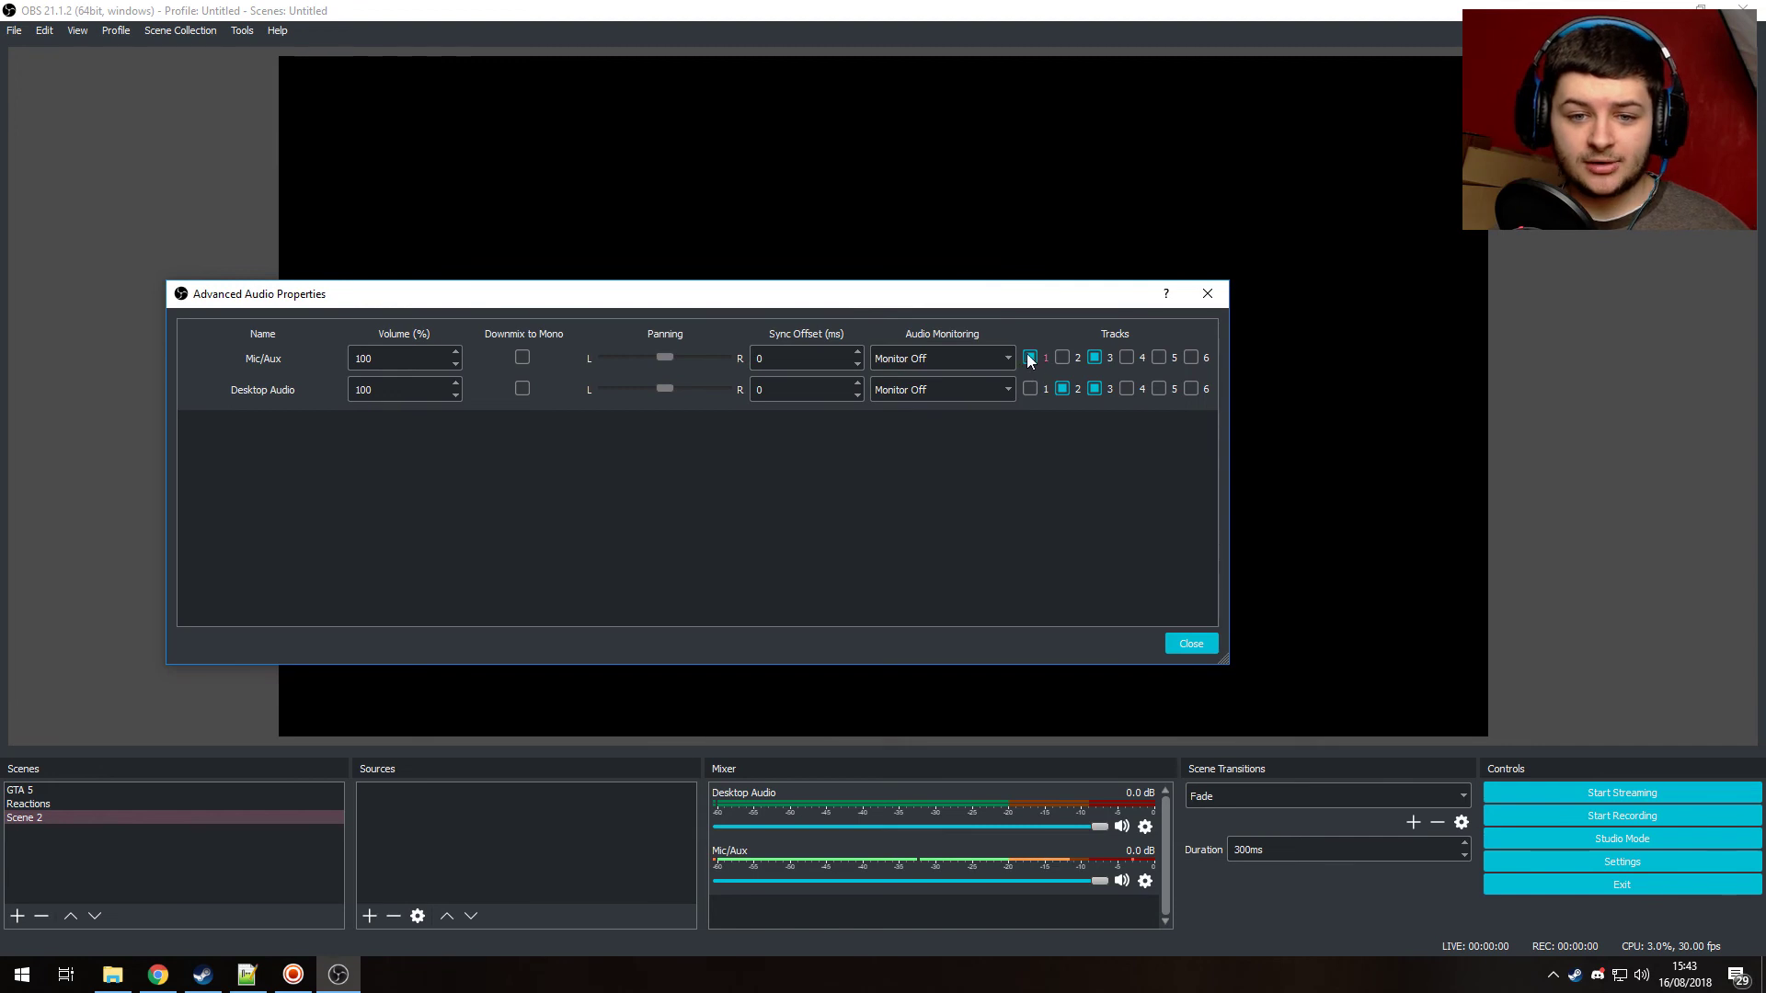
left_click(1067, 389)
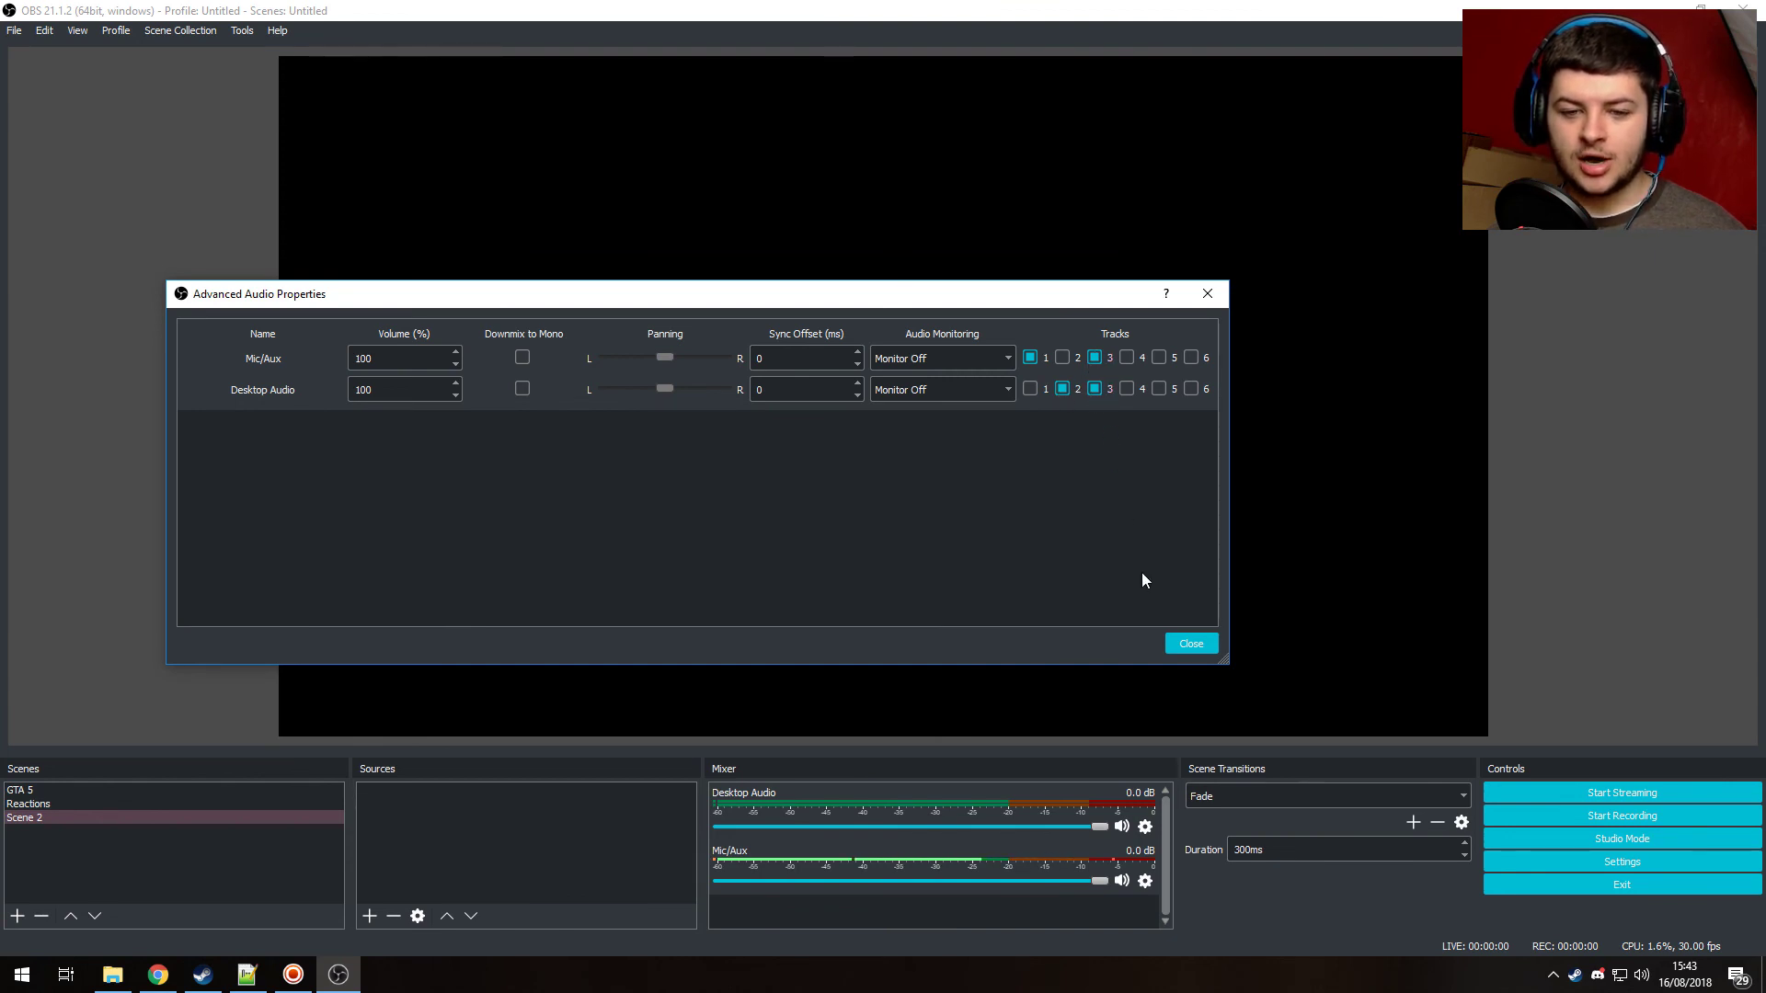
left_click(1193, 643)
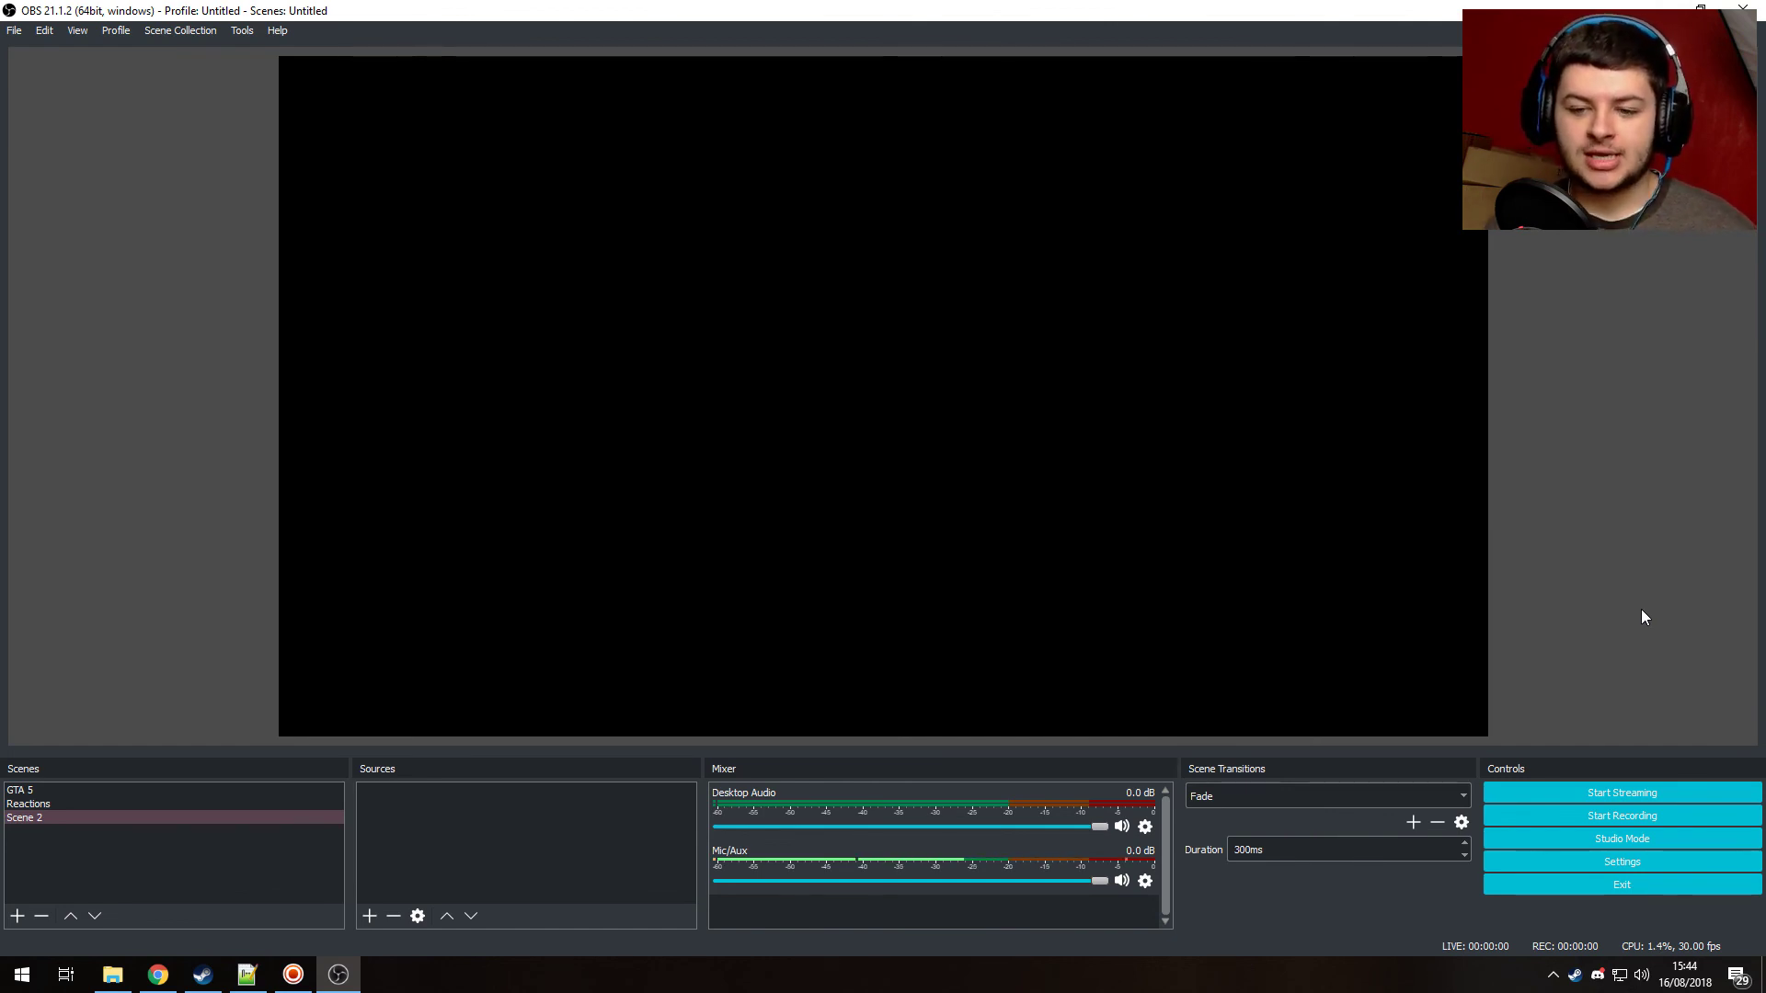
Recheck the audio track bitrates and the recording output settings, and close the settings.
left_click(1612, 862)
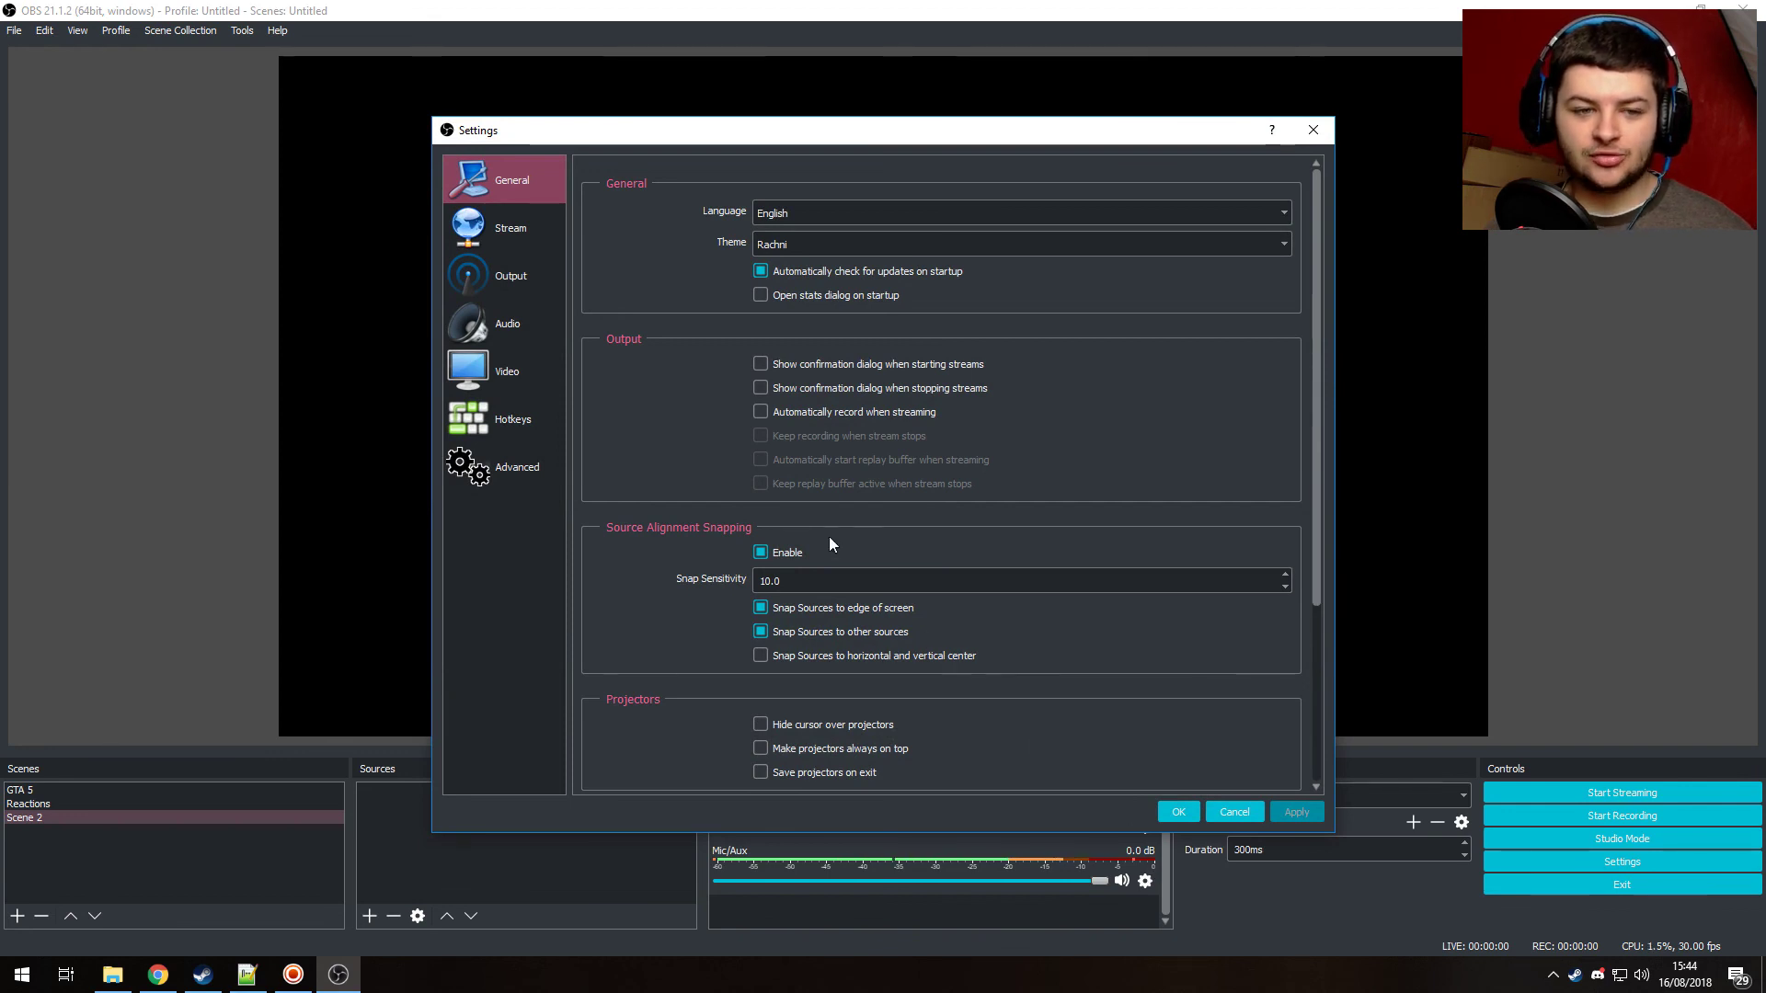
left_click(527, 283)
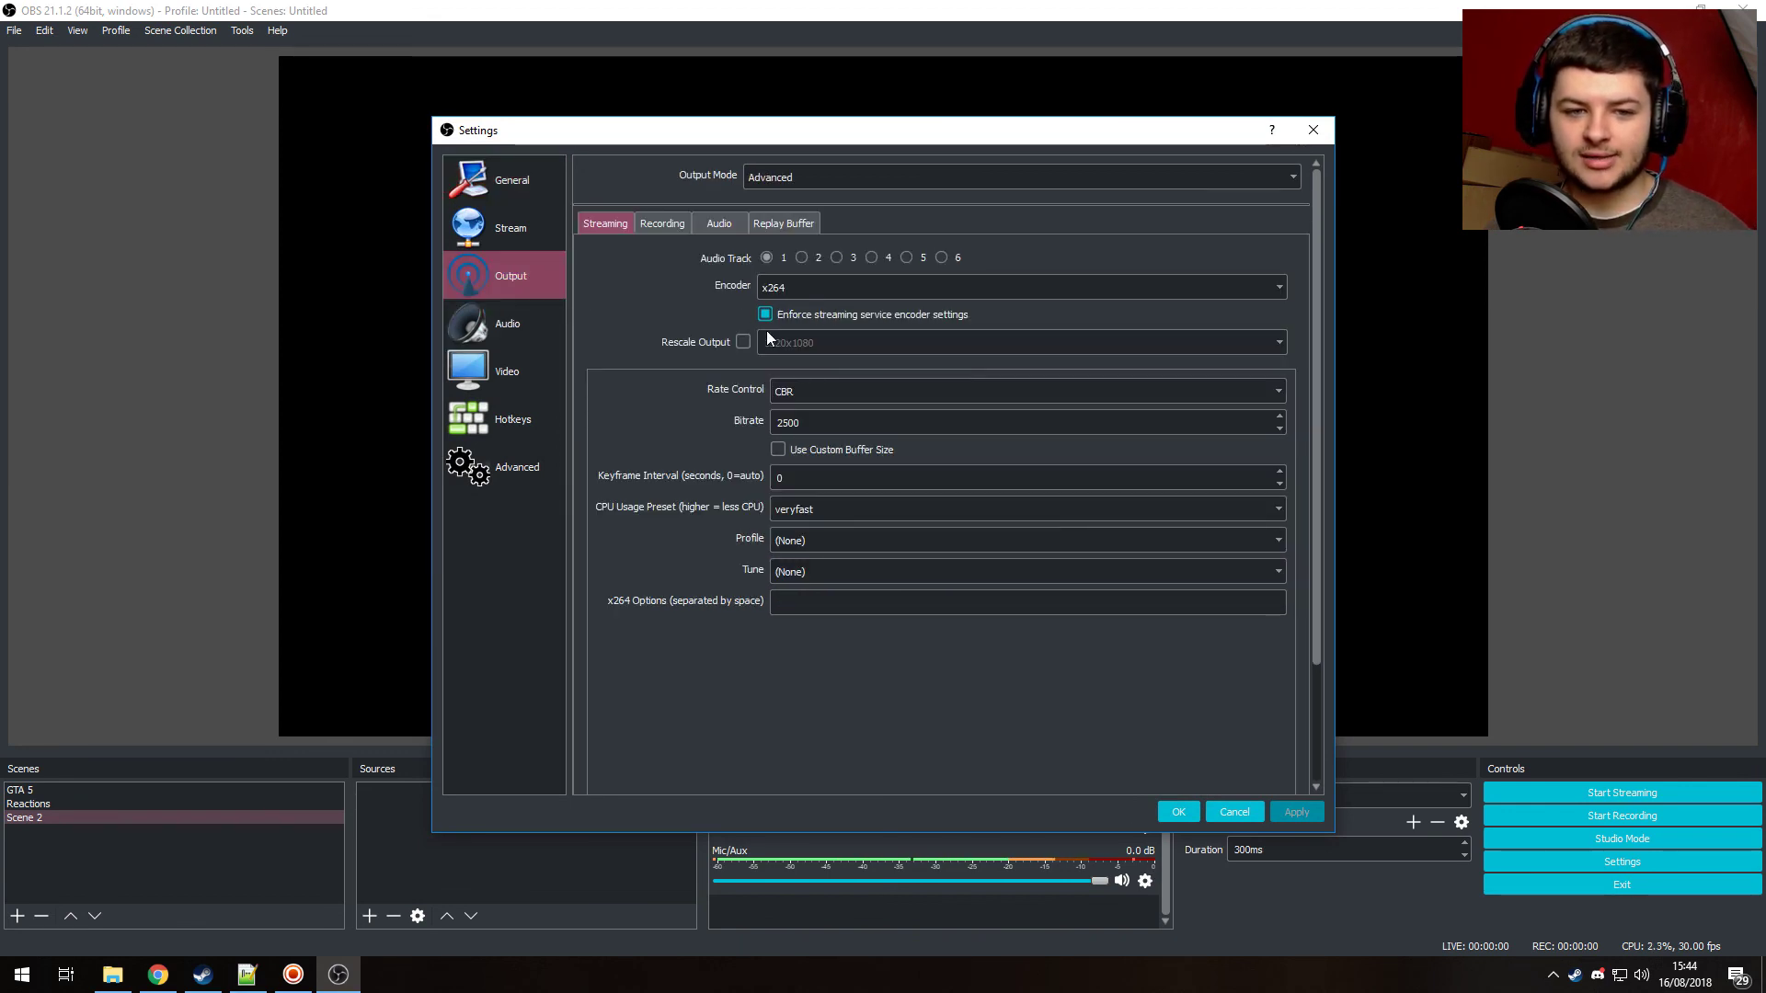
left_click(710, 225)
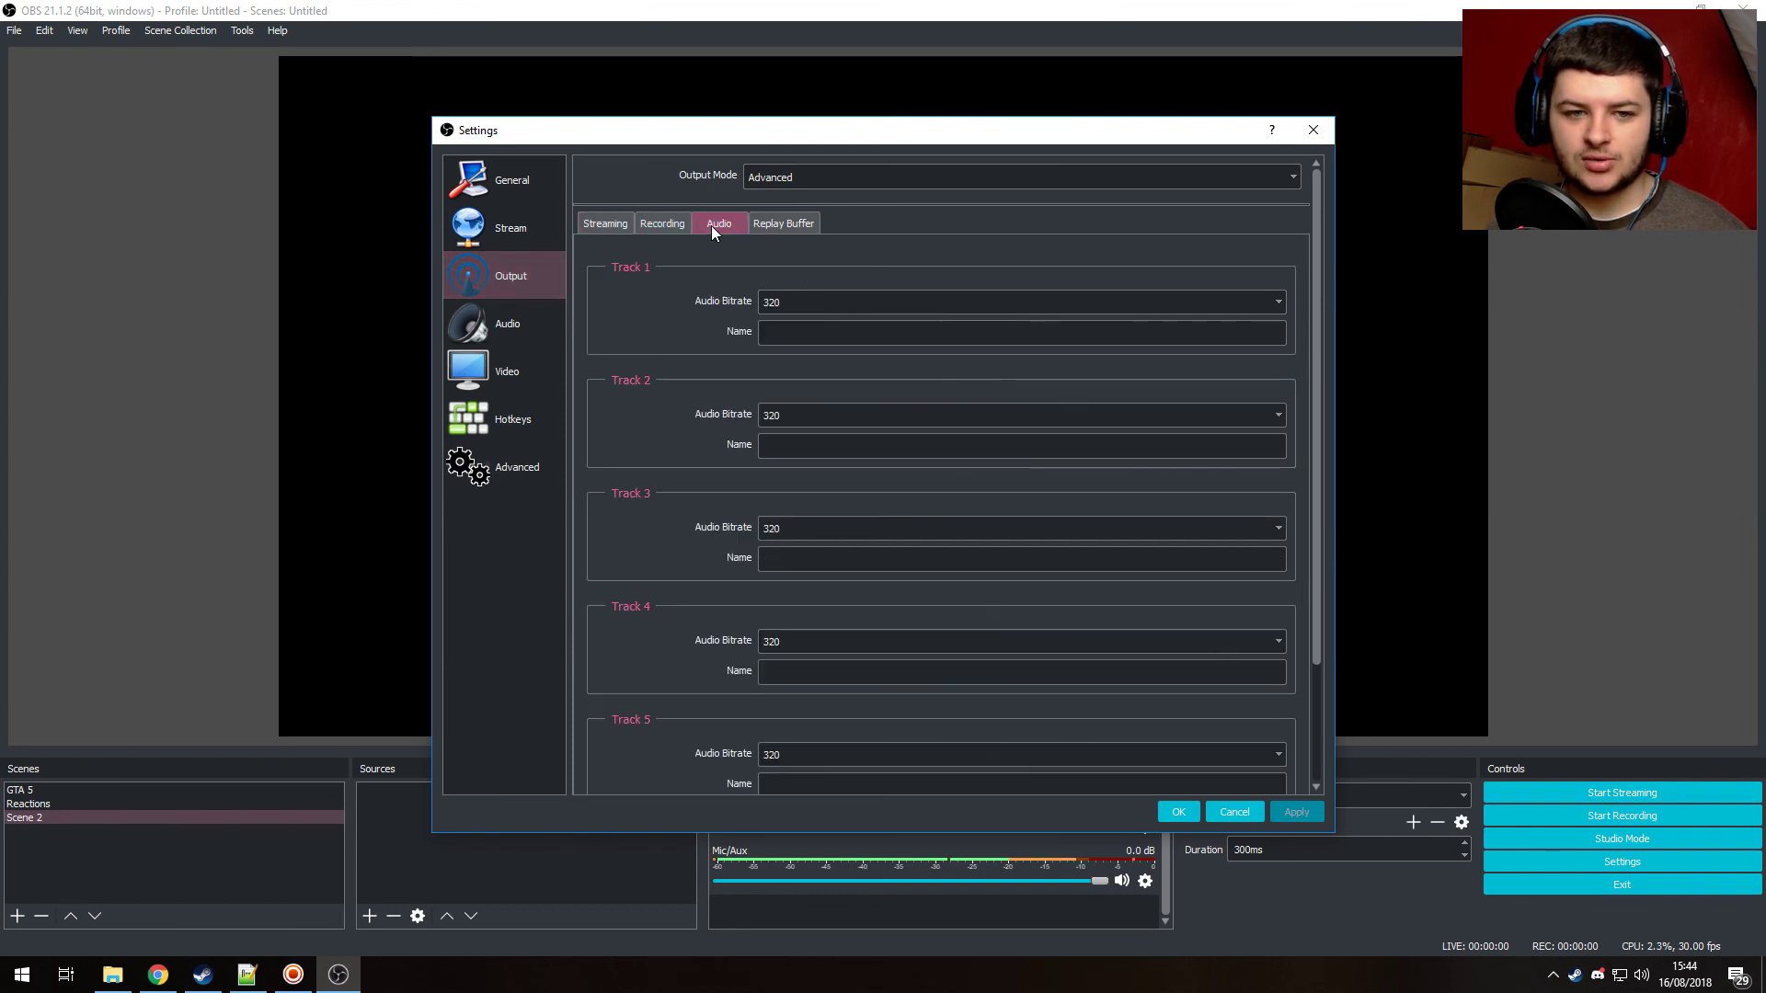
left_click(666, 226)
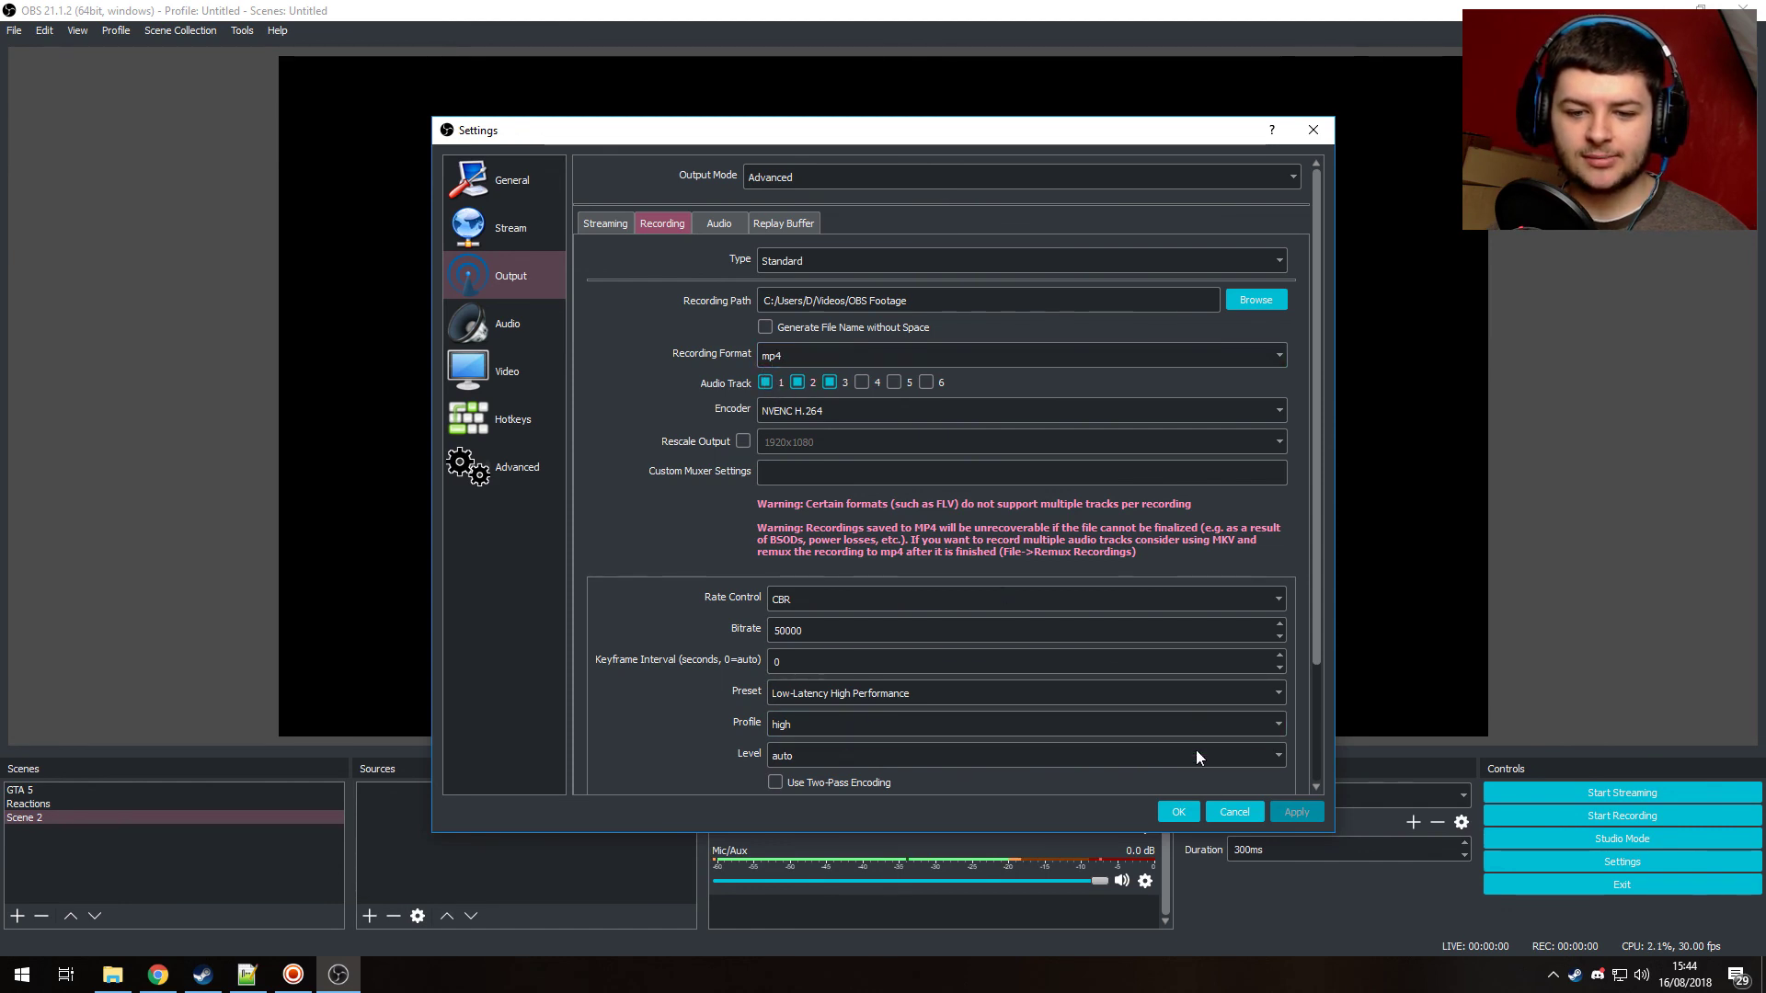
left_click(1178, 811)
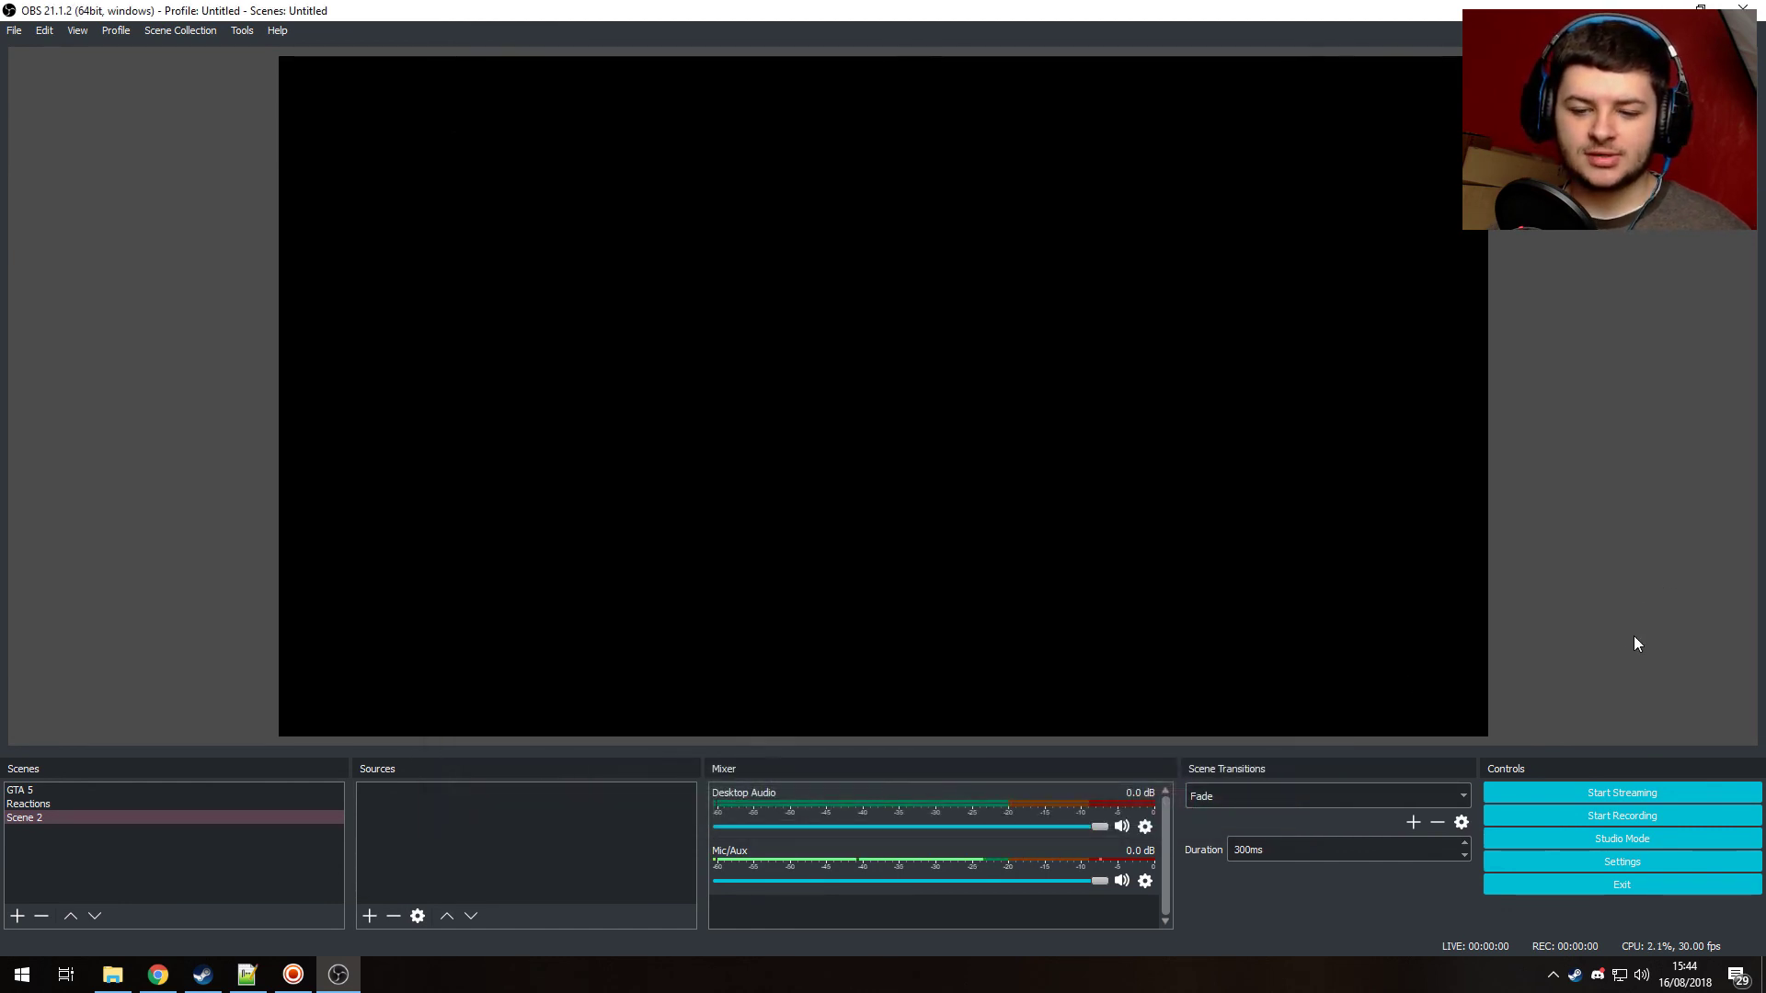